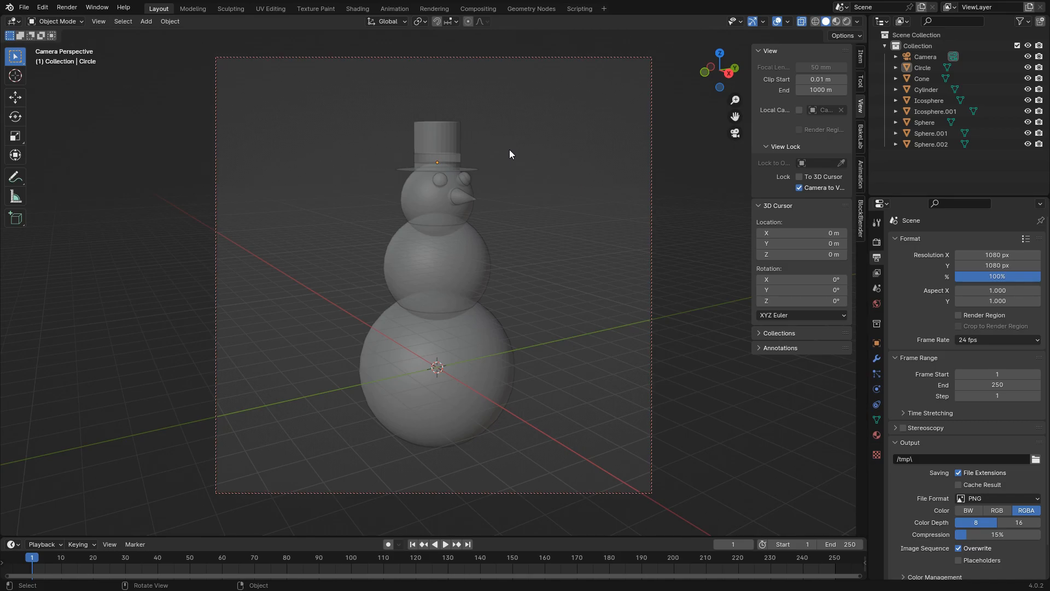
- Show the snowman in material preview shading, unlock the camera from the view and leave the camera view
click(836, 21)
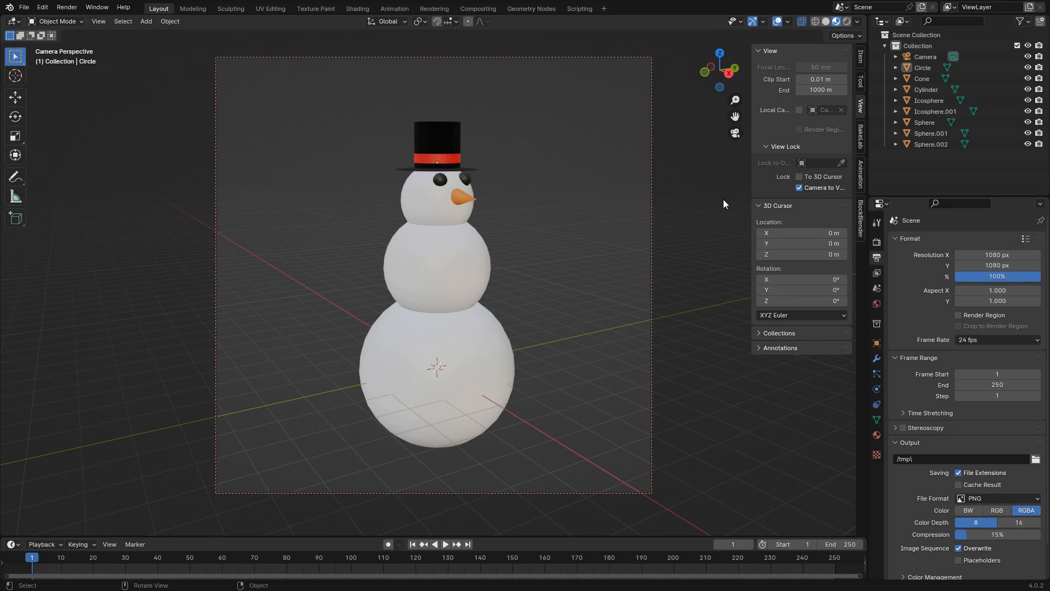
click(799, 188)
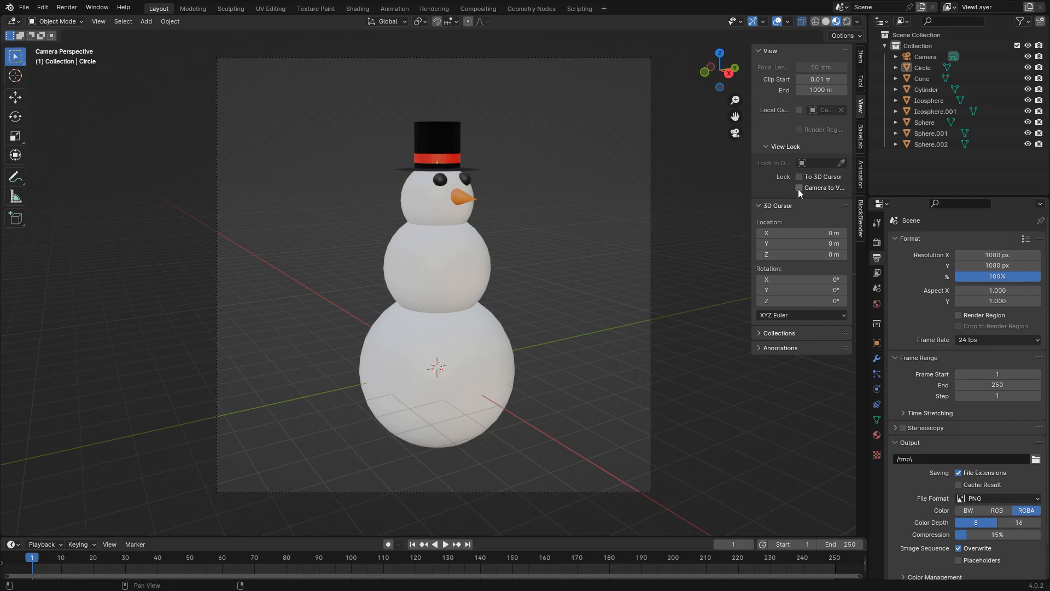
mouse_move(253, 223)
middle_down()
mouse_move(310, 236)
mouse_move(497, 219)
mouse_move(201, 228)
mouse_move(270, 227)
middle_up()
middle_drag(634, 209, 526, 210)
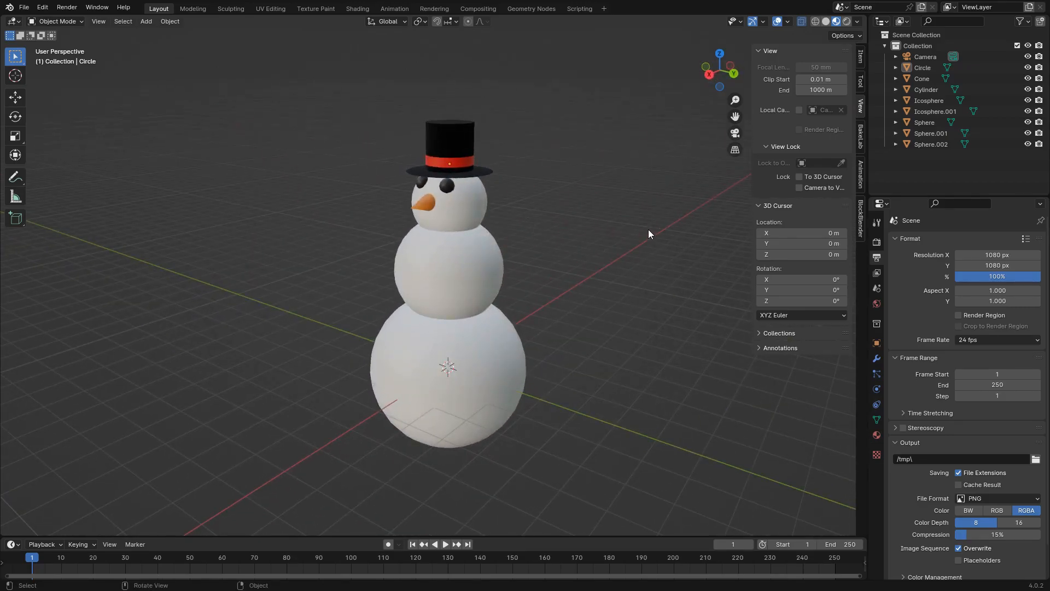
- Add a cylinder mesh and move it along the Y axis until it stands beside the snowman's bottom ball
key(shift+a)
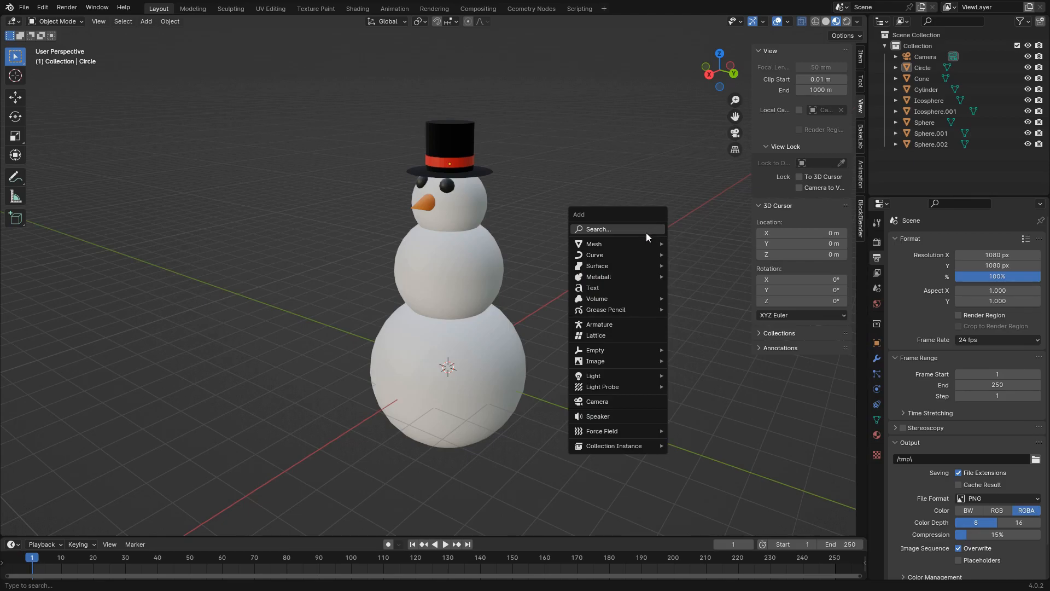
mouse_move(642, 240)
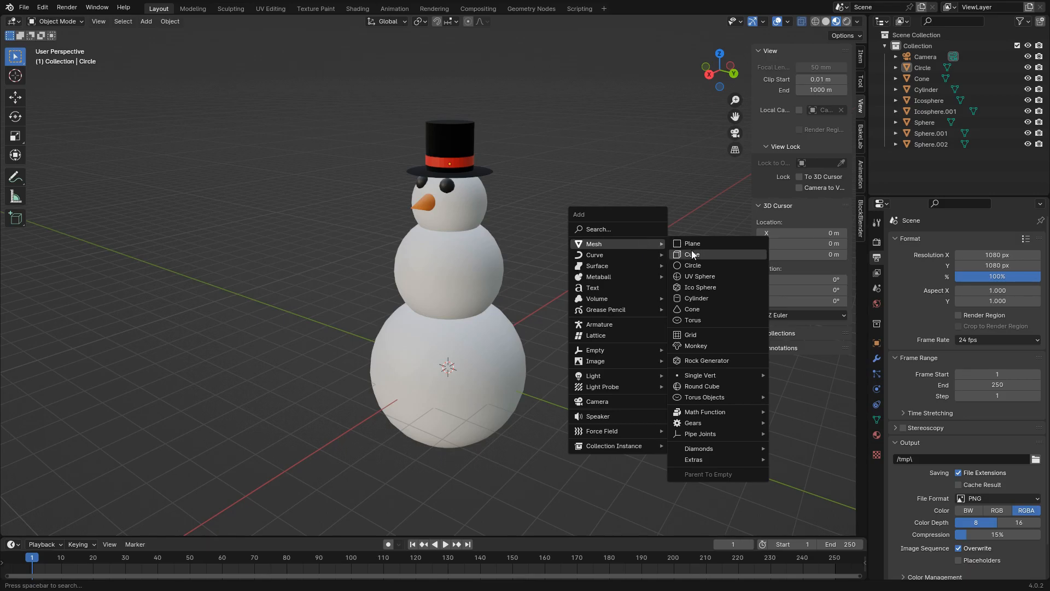
click(706, 298)
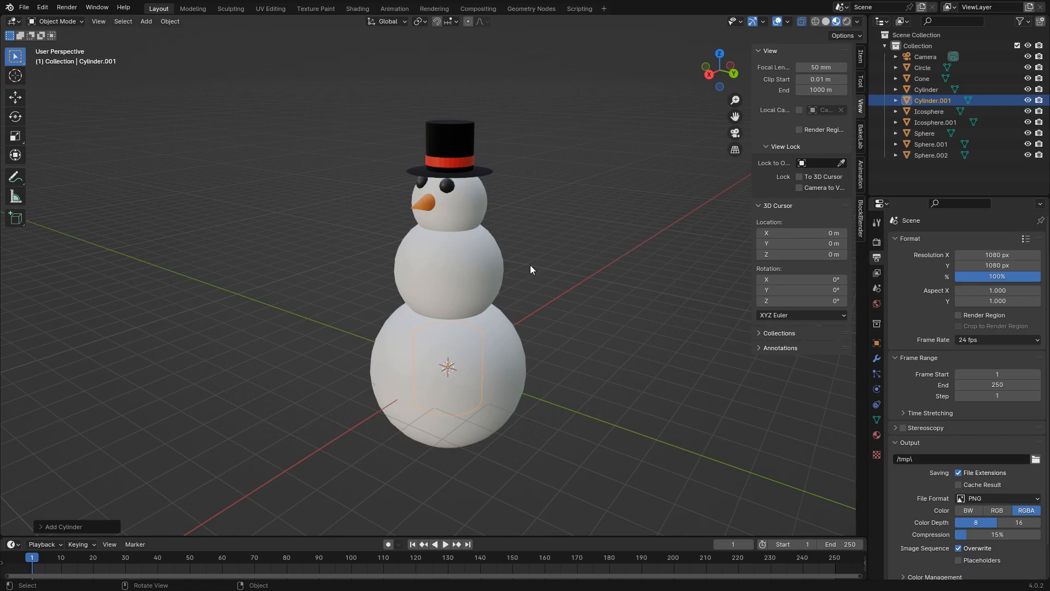
key(g)
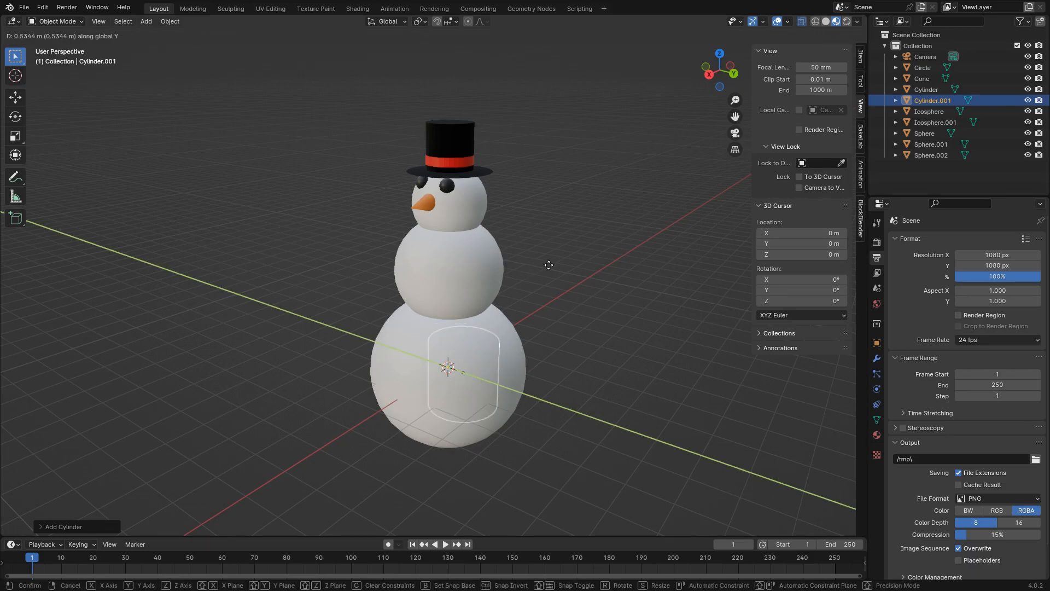
click(612, 273)
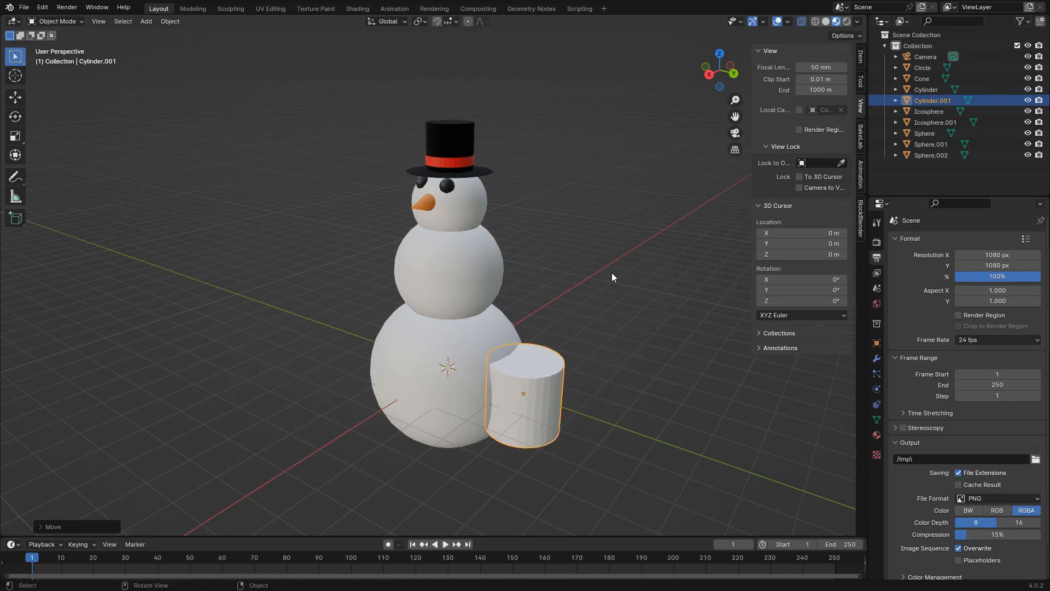
- Raise the cylinder along the Z axis until it sits beside the snowman's head and middle ball
key(g)
key(x)
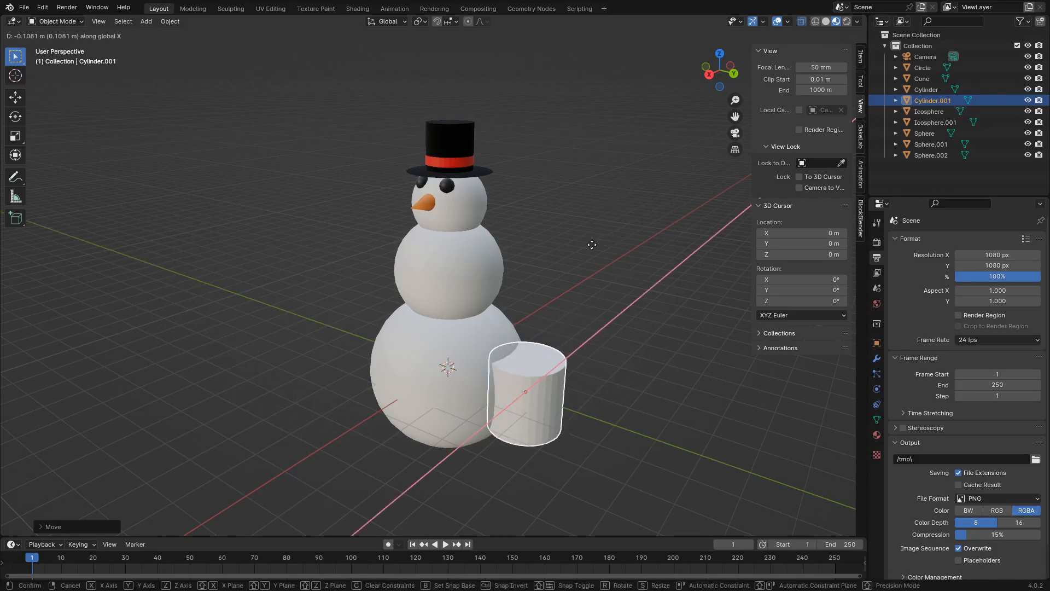
key(z)
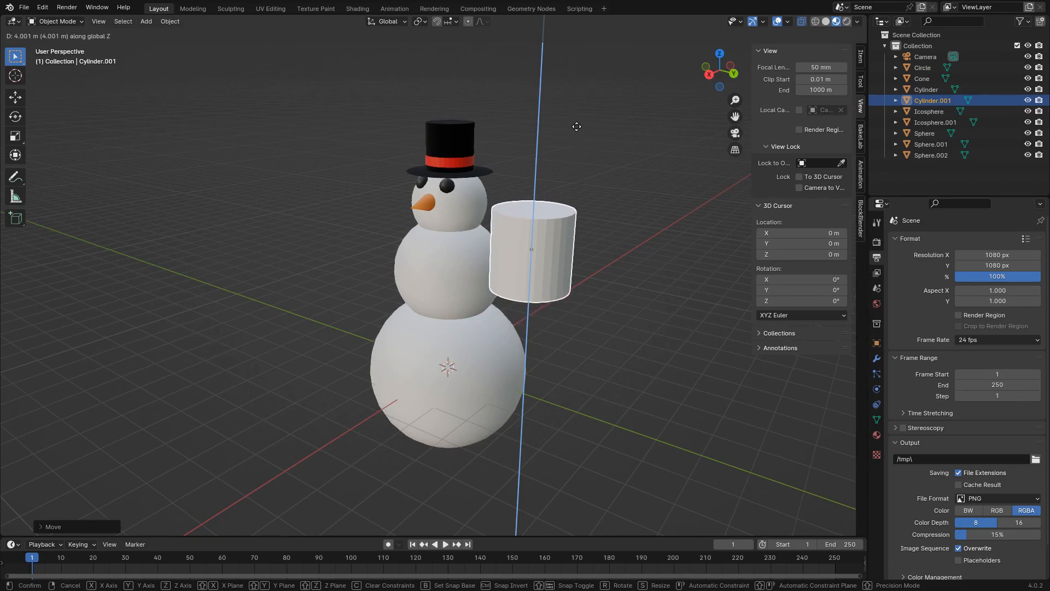
click(566, 205)
middle_drag(565, 205, 607, 195)
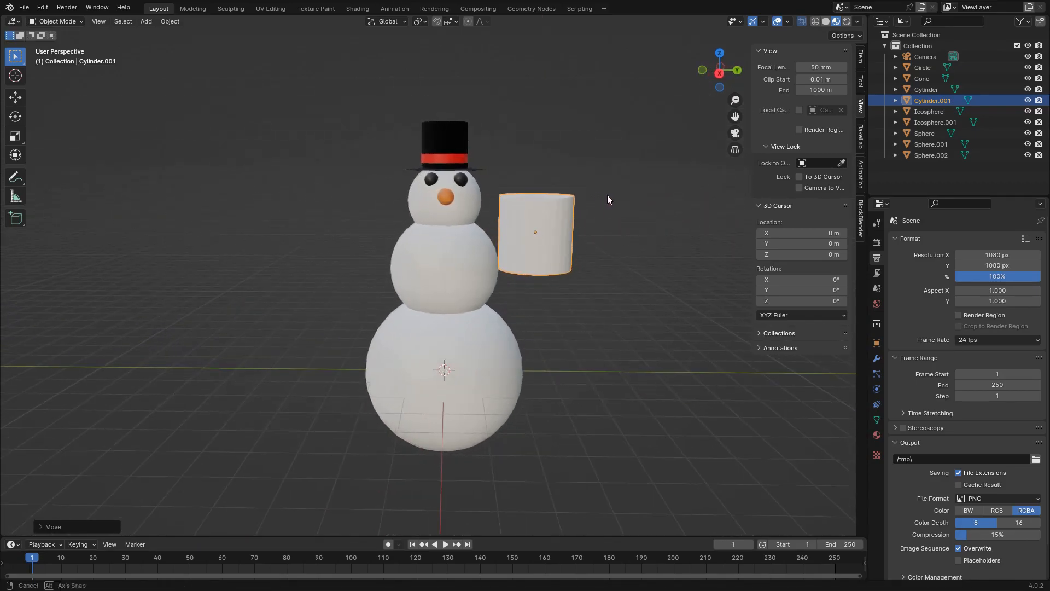
key(s)
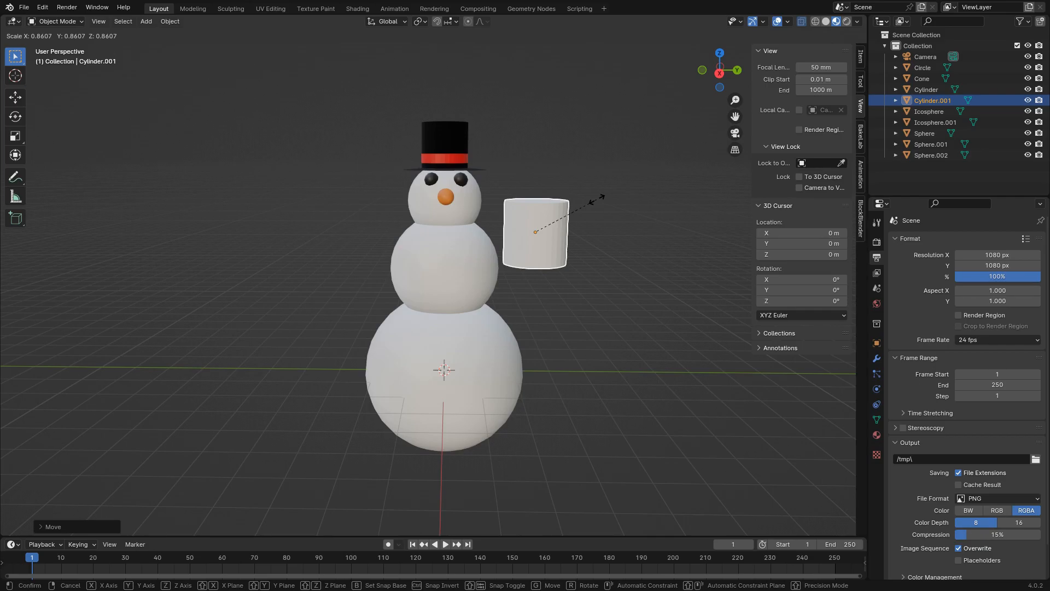
key(y)
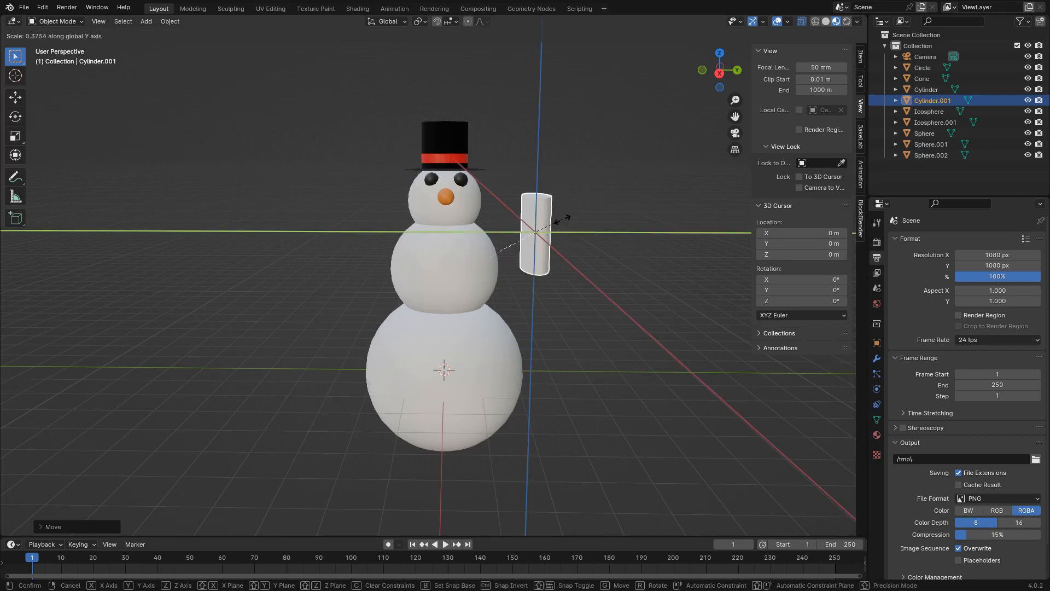
middle_drag(558, 222, 651, 229)
right_click(591, 219)
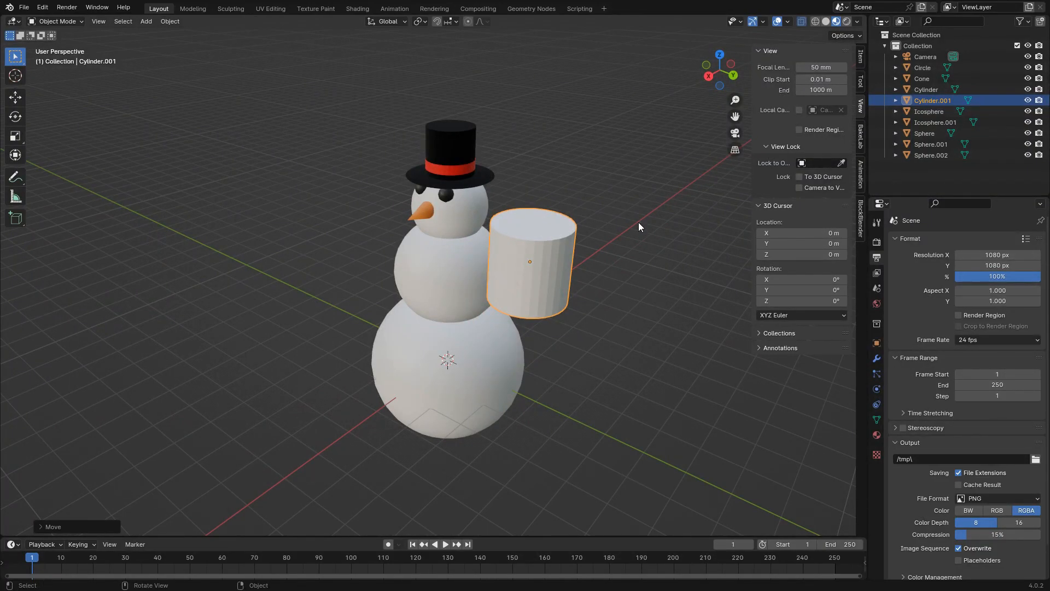
key(g)
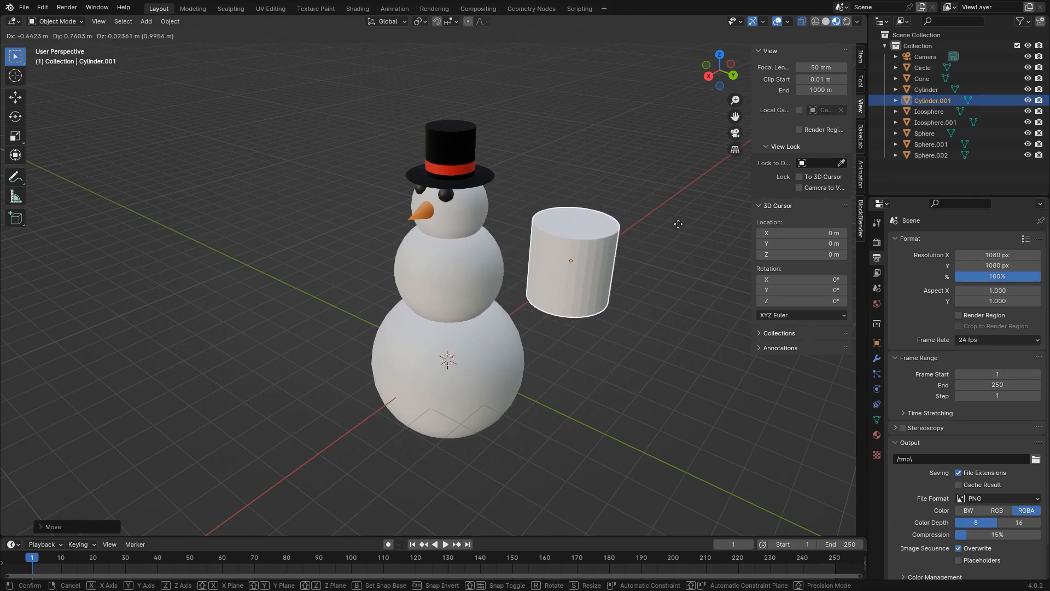
key(shift+z)
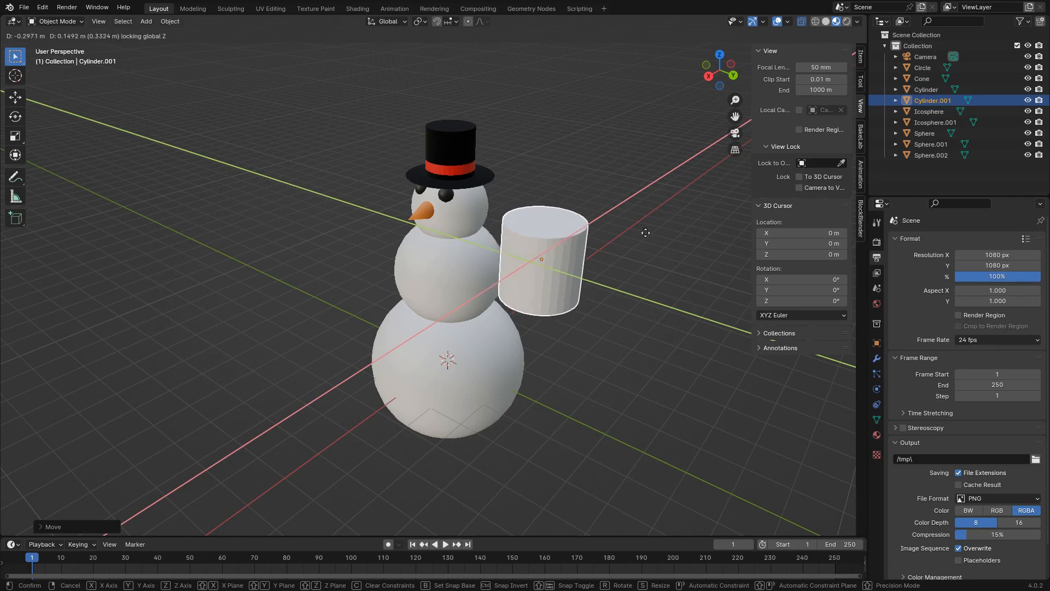
right_click(665, 230)
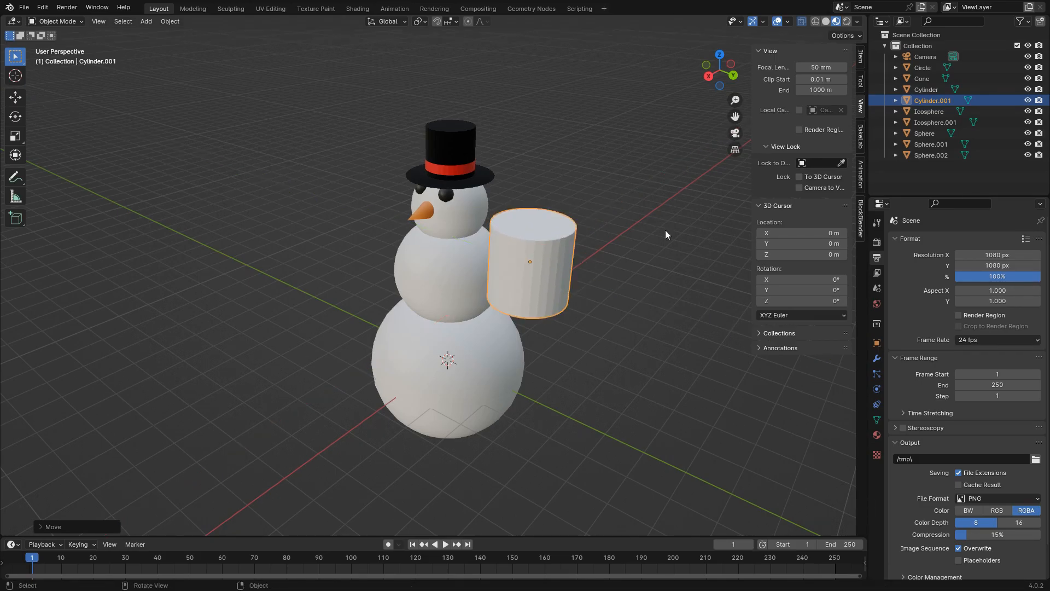
- Scale the cylinder on X and Y only, excluding Z, by a factor of about 0.24
key(s)
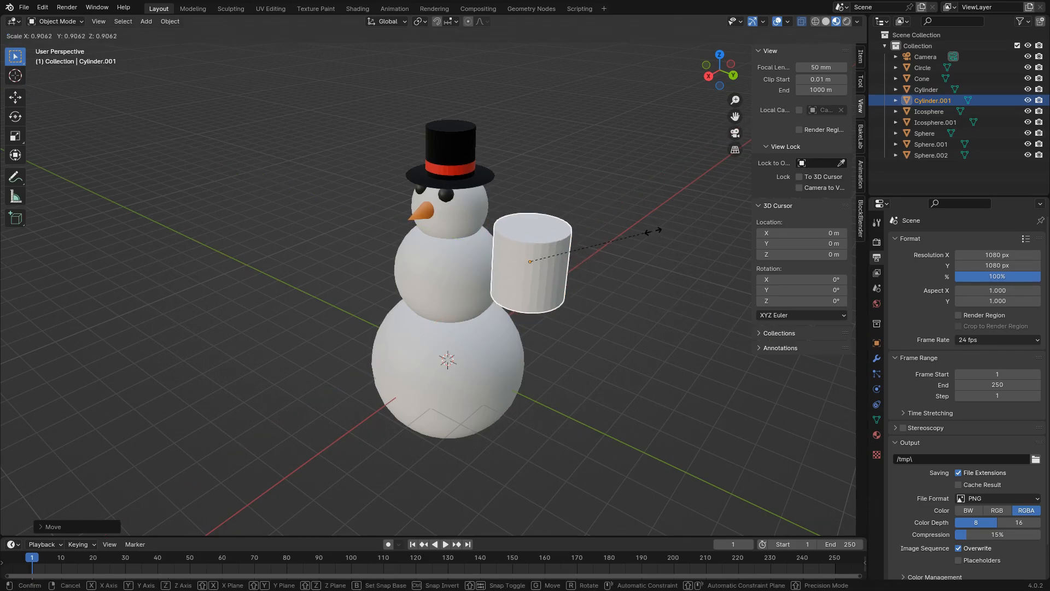
key(shift+z)
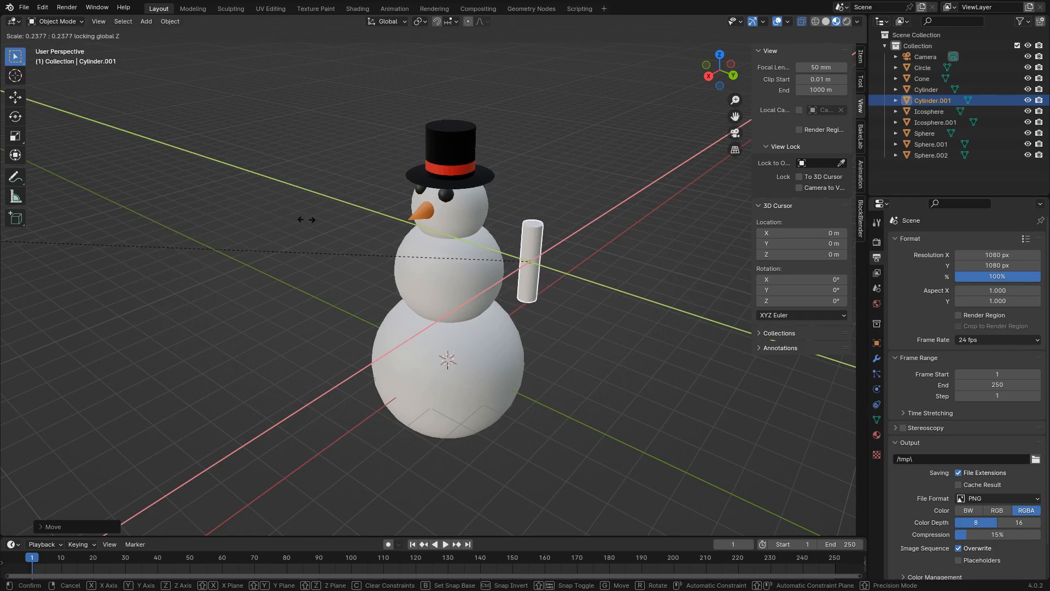
click(305, 219)
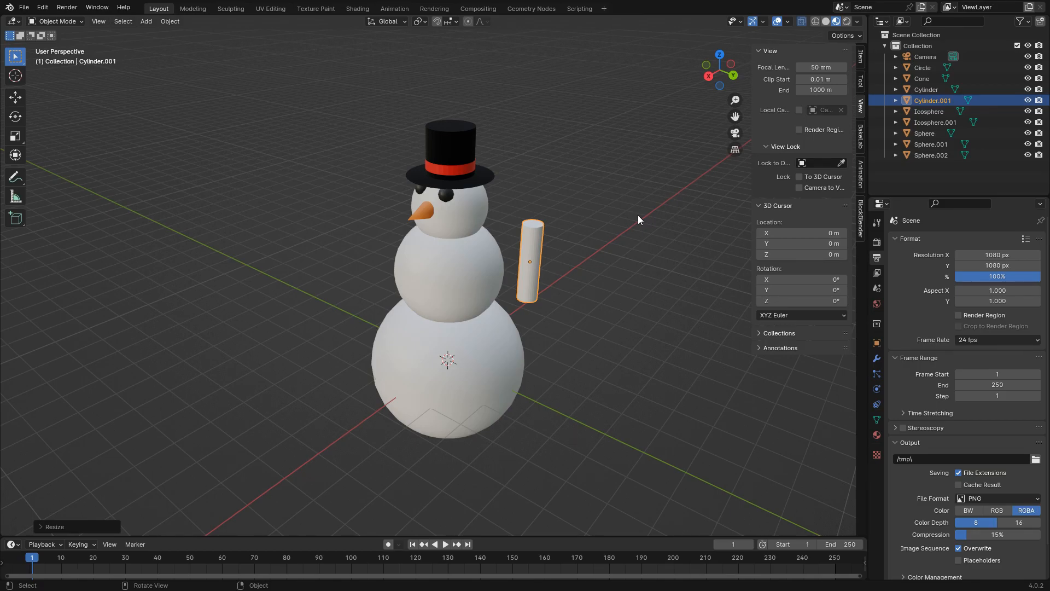
middle_drag(603, 146, 532, 169)
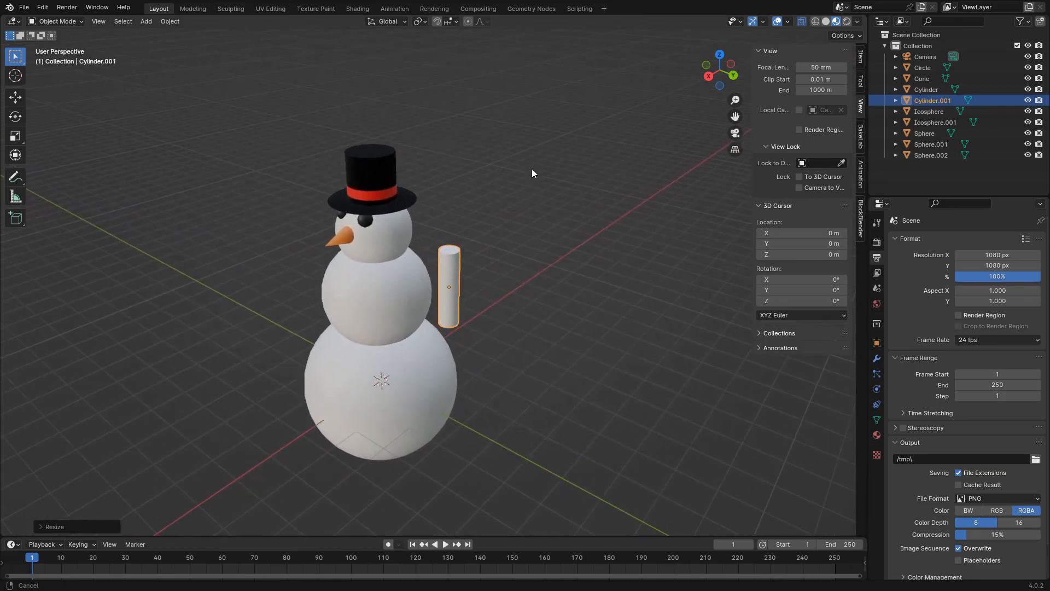
scroll(481, 206, up, 5)
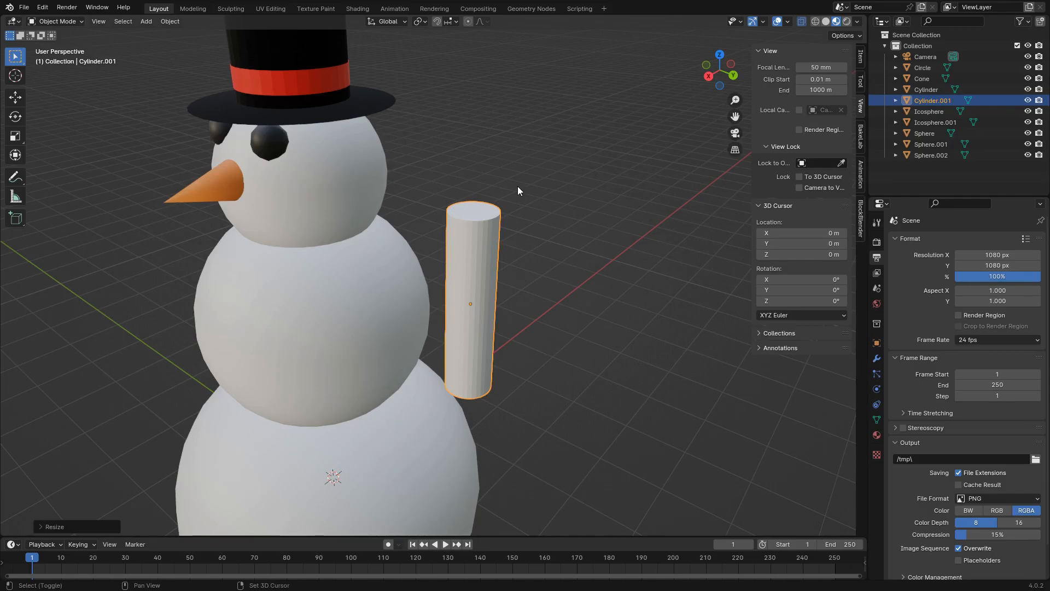
key(shift+z)
key(shift+z)
key(s)
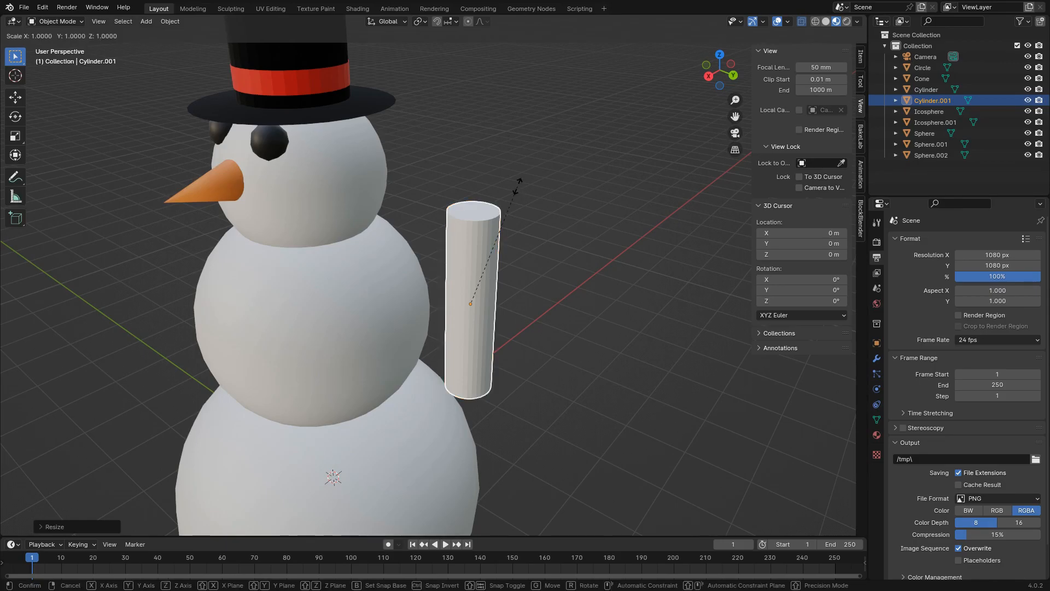
key(shift+z)
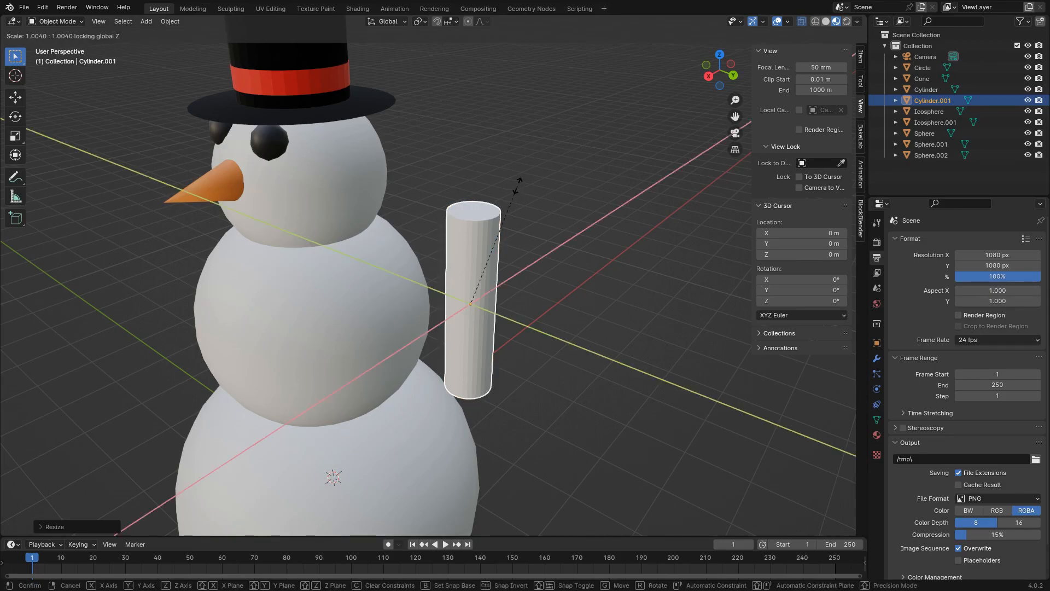
click(519, 309)
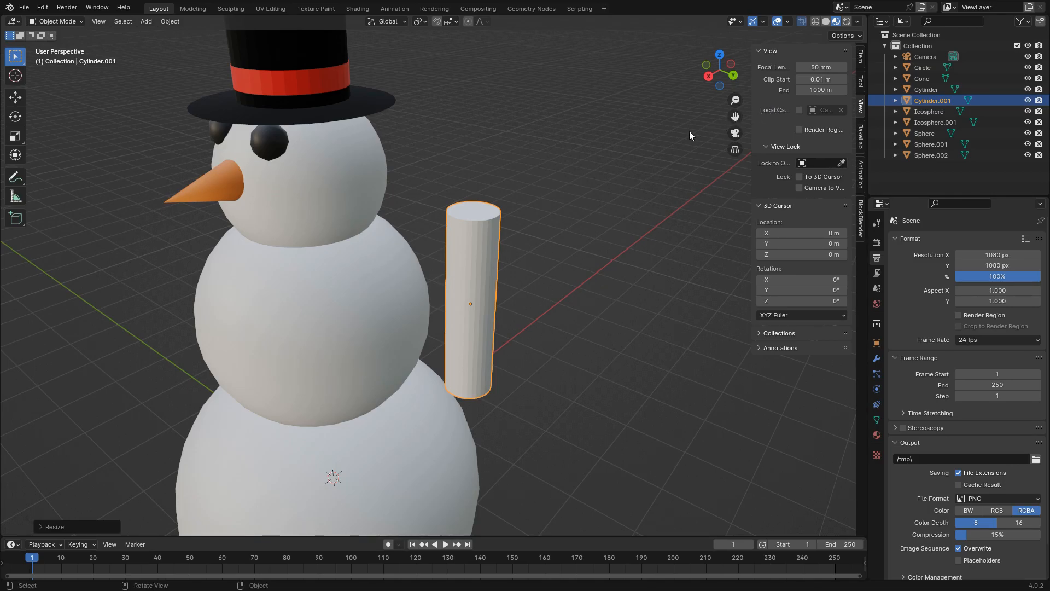
- Scale the cylinder down further with Z excluded until it is a thin stick of the same height
key(s)
key(shift+z)
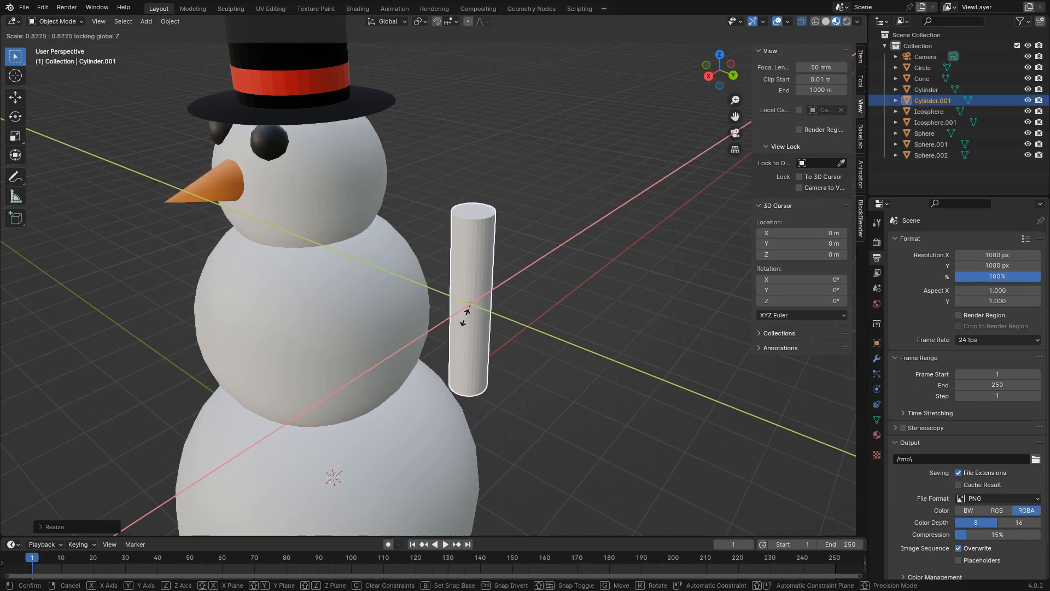
click(448, 472)
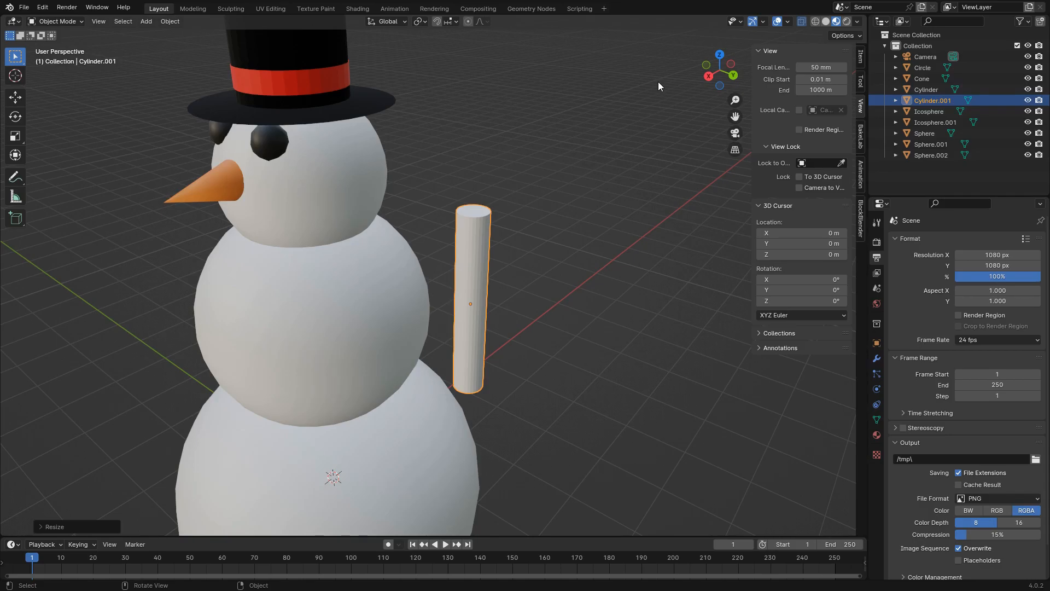
key(s)
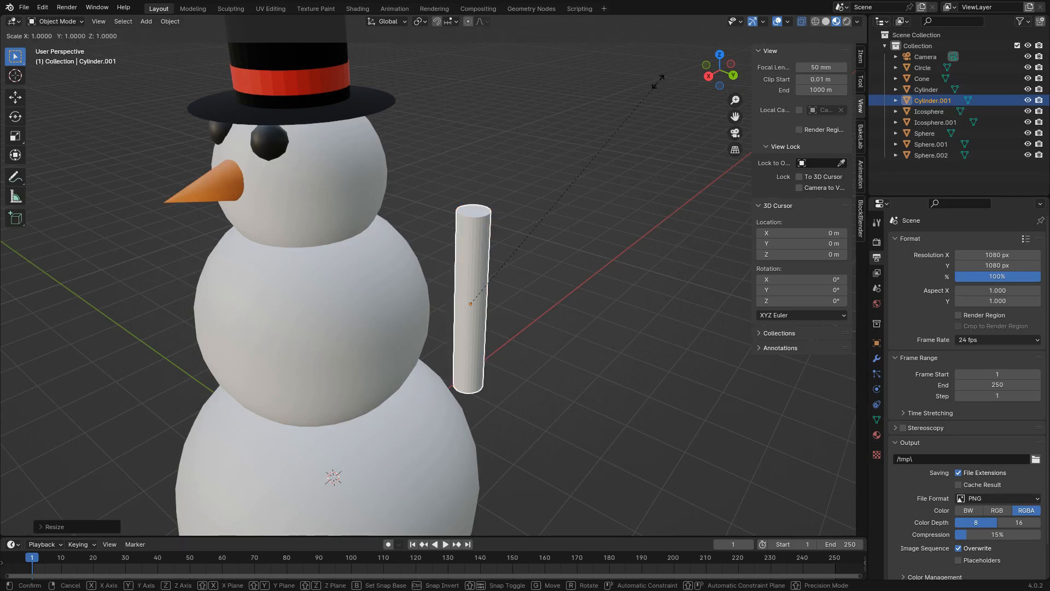
key(shift+z)
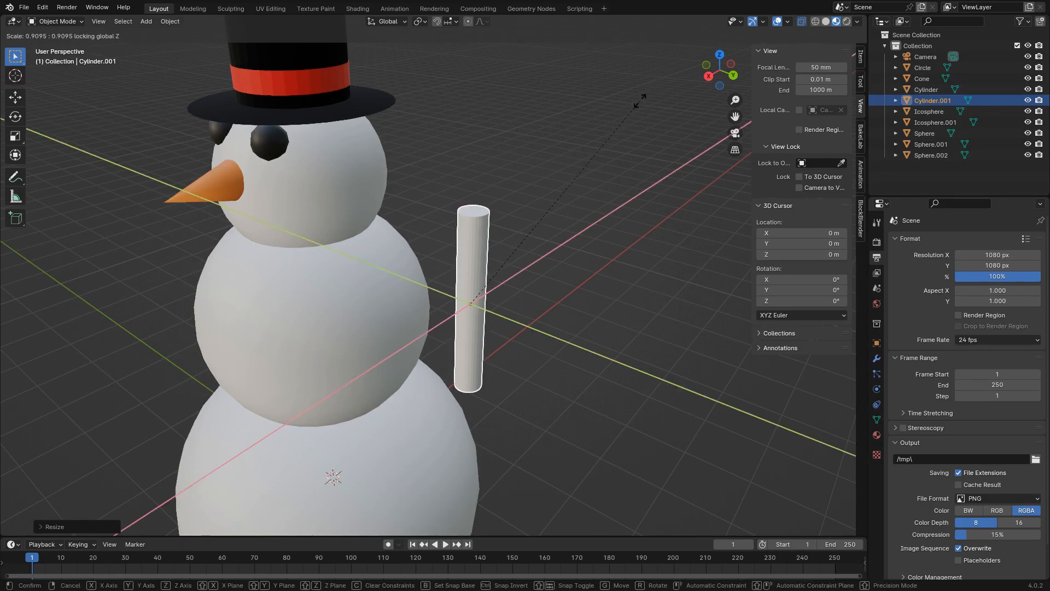
click(506, 231)
- Move the thin cylinder closer to the snowman and rotate it into an arm sloping up and outward from the middle ball
middle_drag(505, 249, 556, 229)
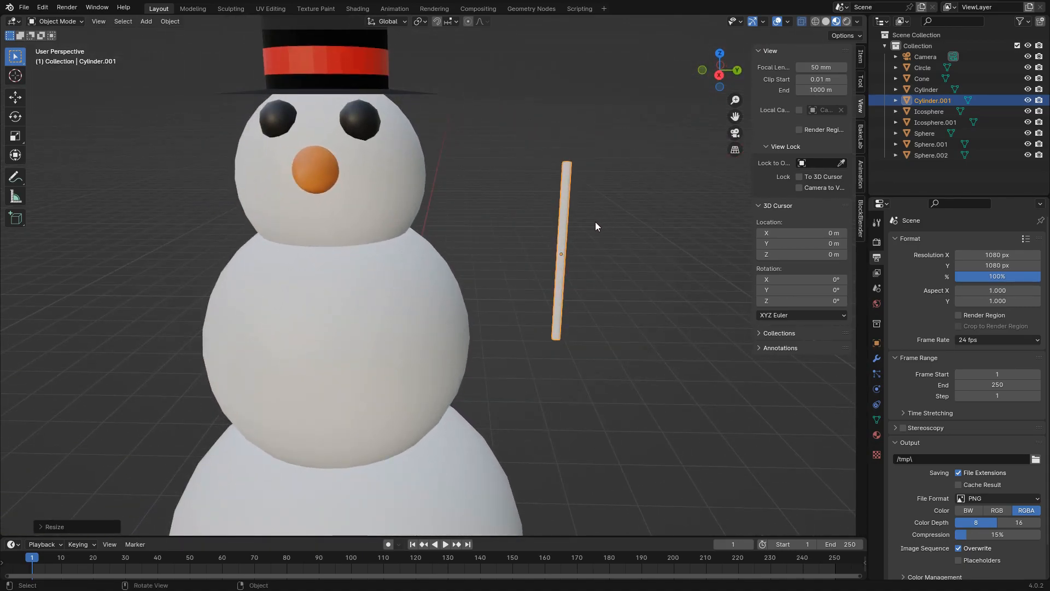
key(g)
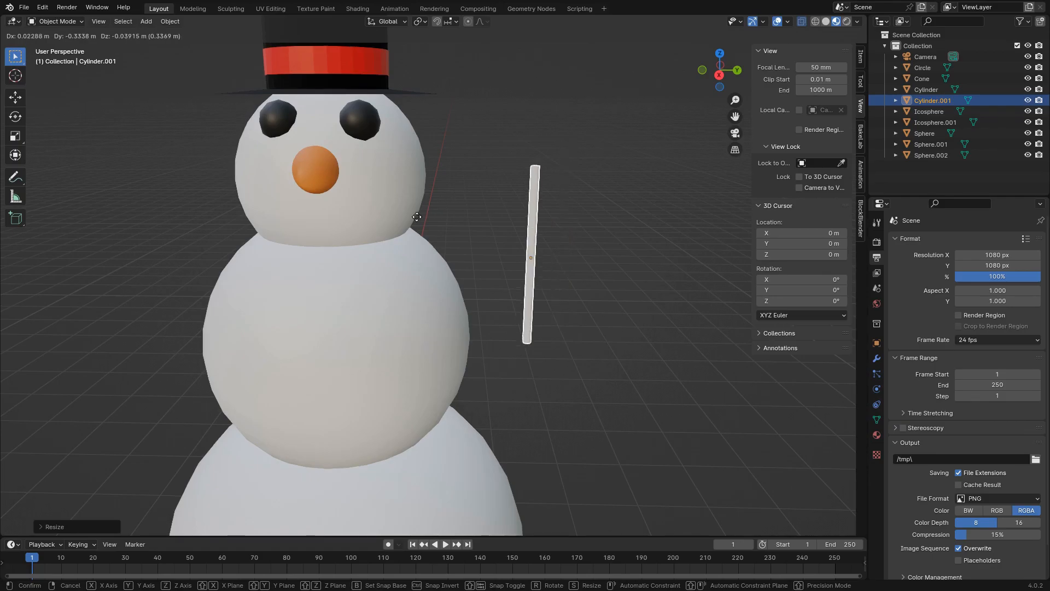
click(389, 215)
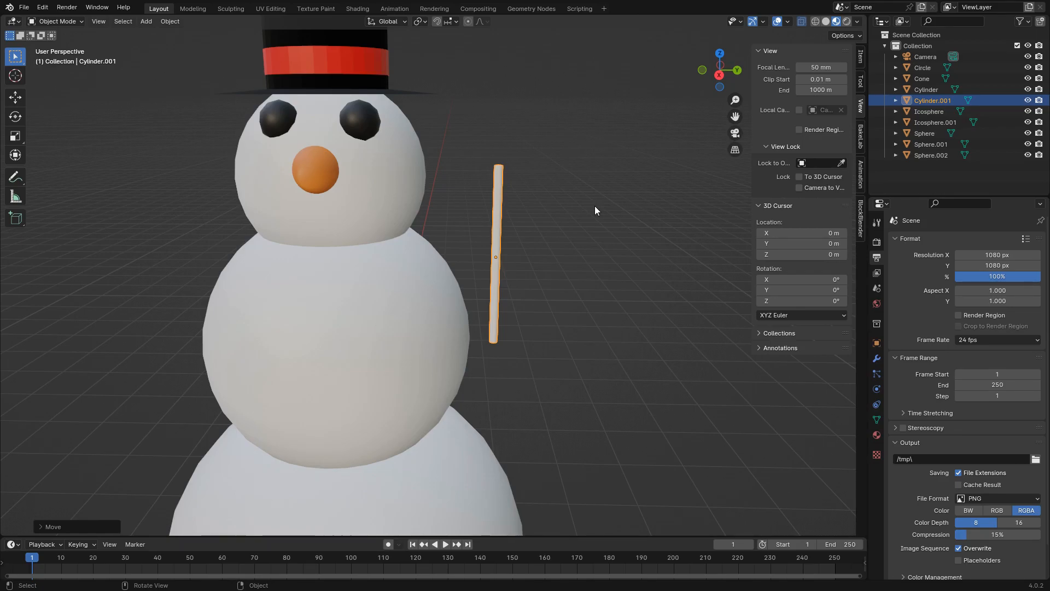
key(r)
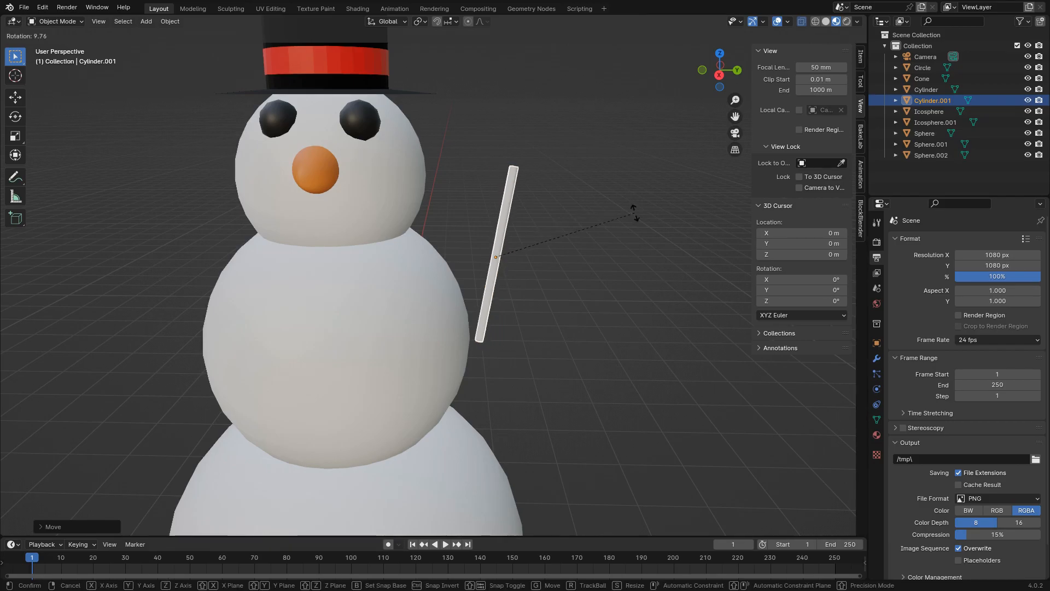
click(666, 417)
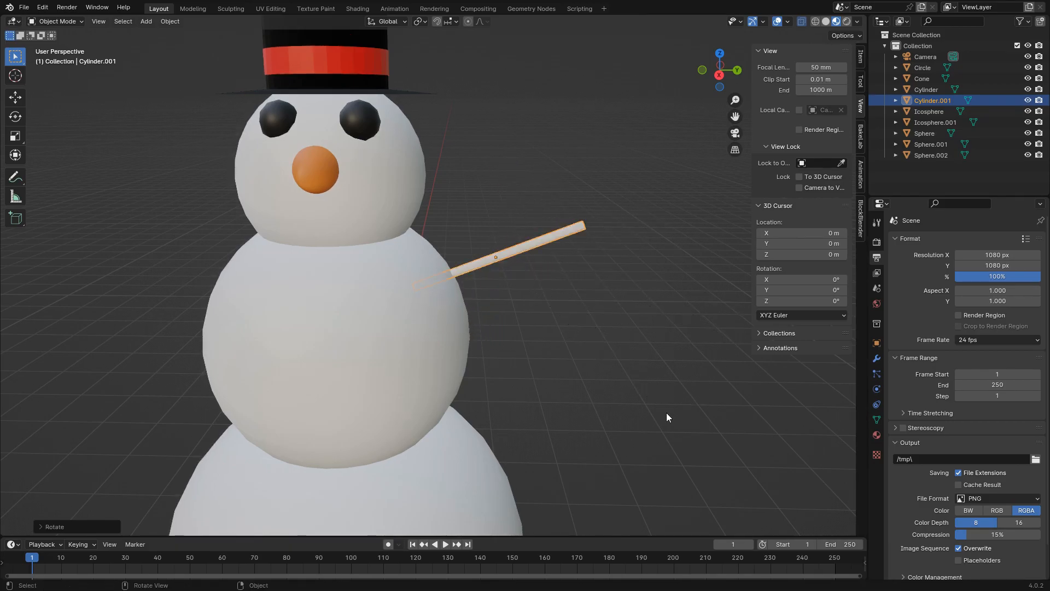
middle_drag(620, 262, 461, 261)
middle_drag(506, 255, 610, 252)
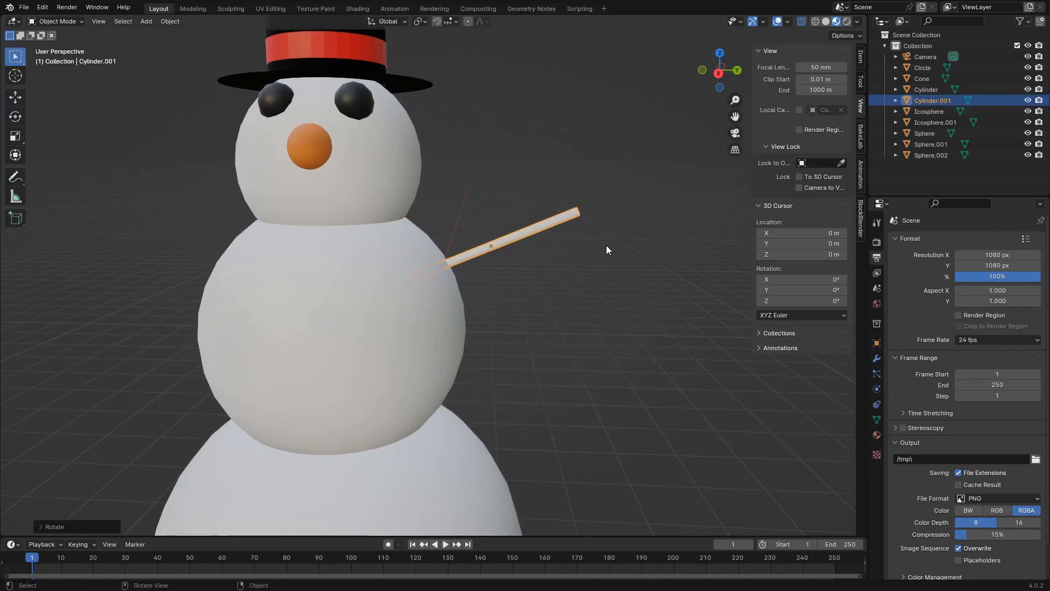
- In Edit Mode, taper the arm cylinder by scaling its outer end down by a factor of about 0.46
scroll(395, 245, down, 3)
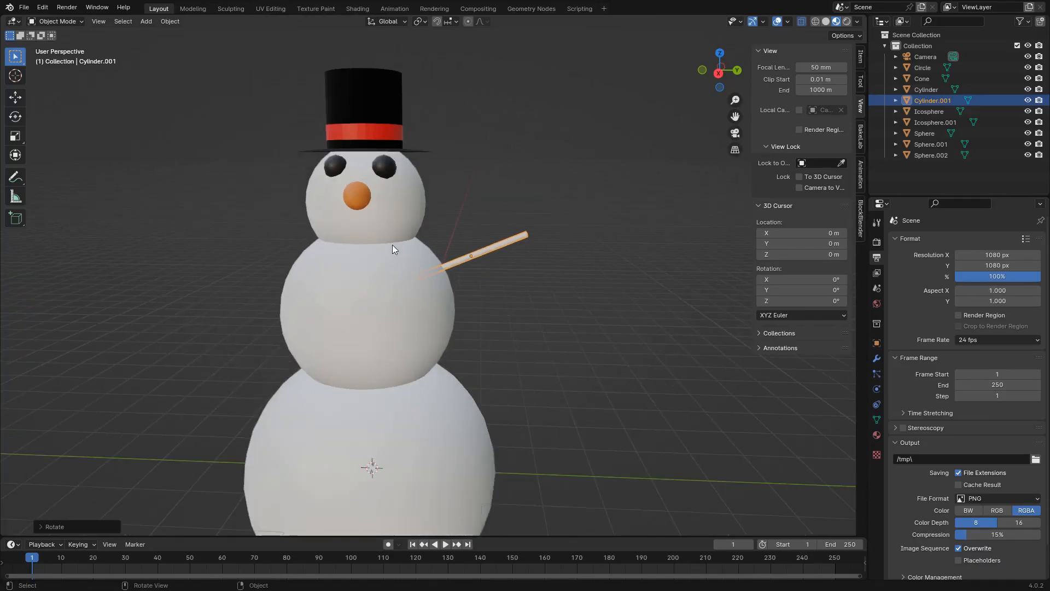
mouse_move(320, 240)
middle_down()
mouse_move(352, 248)
mouse_move(333, 248)
middle_up()
middle_drag(611, 276, 522, 275)
middle_drag(442, 259, 500, 237)
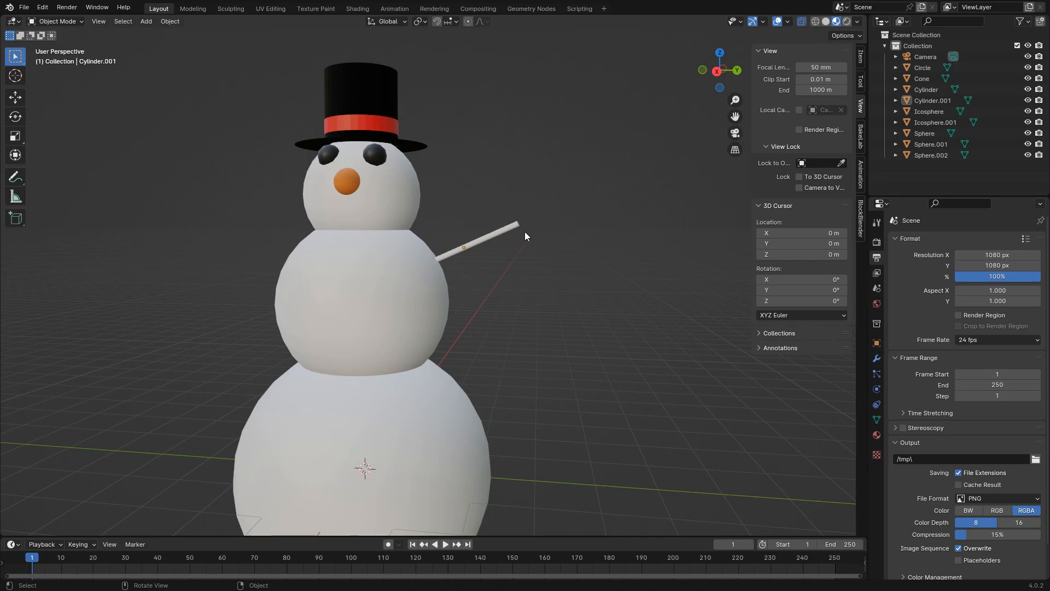
scroll(524, 231, up, 4)
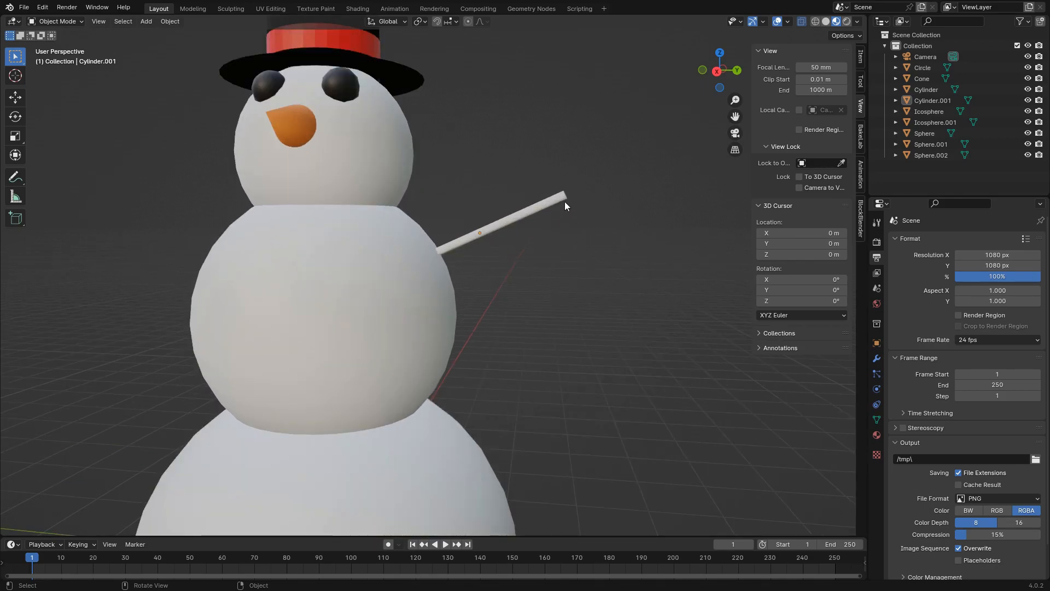
middle_drag(592, 180, 566, 186)
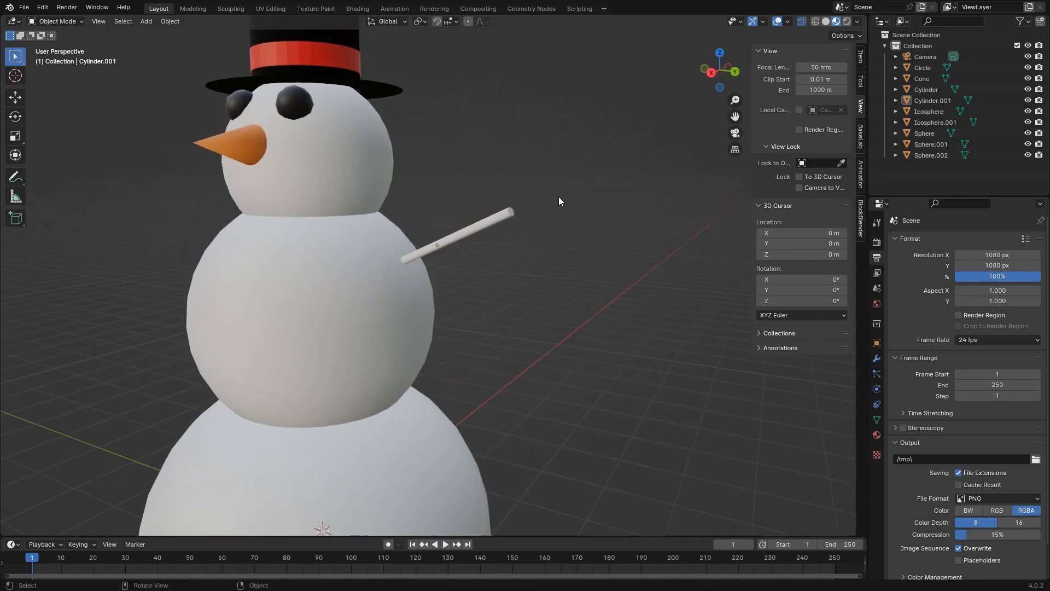
key(Tab)
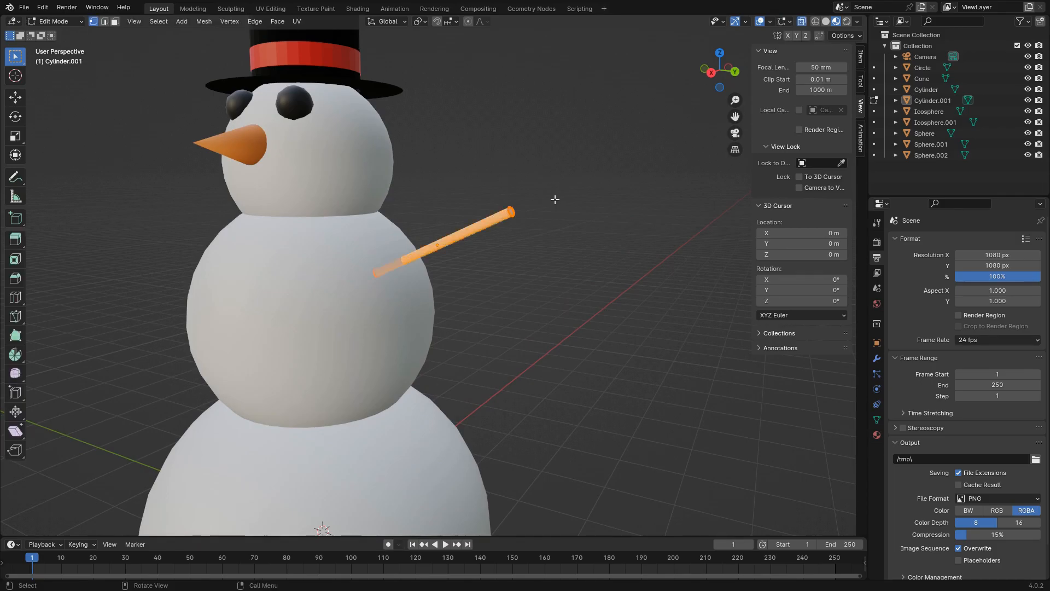
click(559, 188)
mouse_move(558, 188)
middle_down()
mouse_move(481, 193)
mouse_move(563, 199)
middle_up()
scroll(482, 194, up, 5)
drag(612, 182, 662, 222)
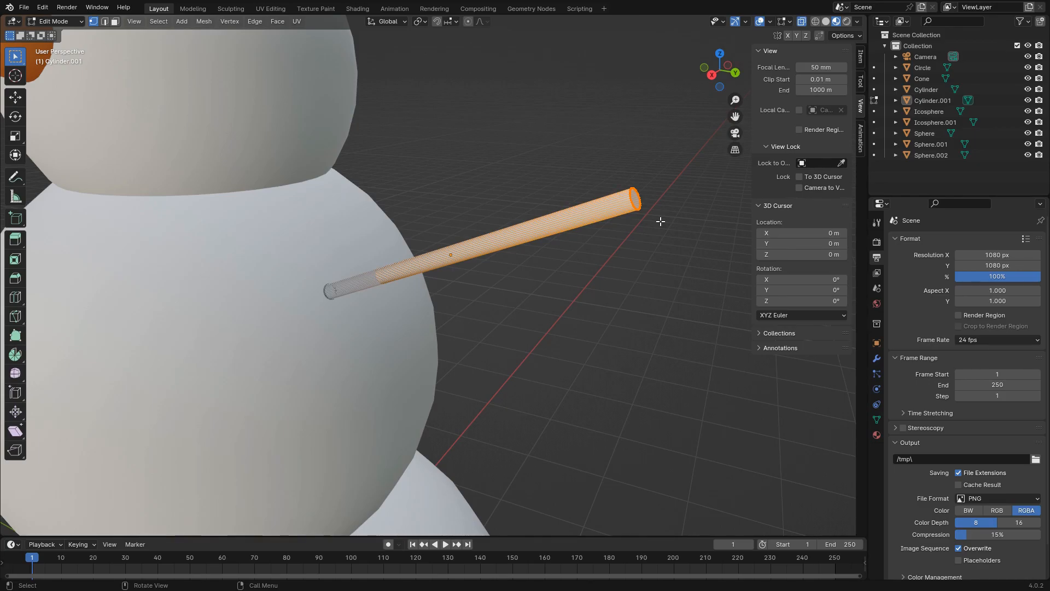
key(s)
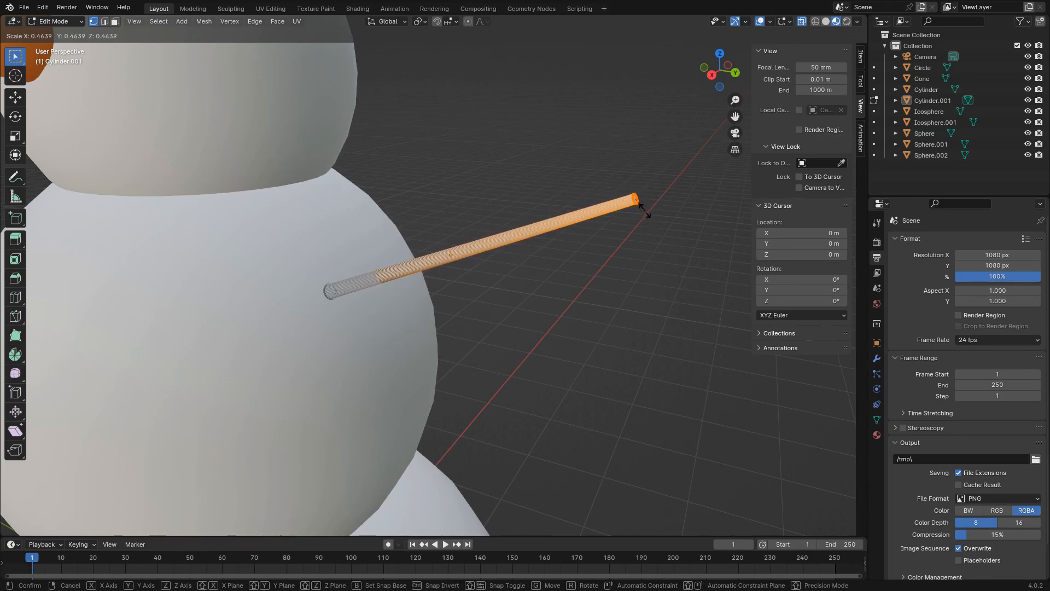
click(644, 212)
scroll(631, 215, down, 3)
scroll(635, 223, up, 2)
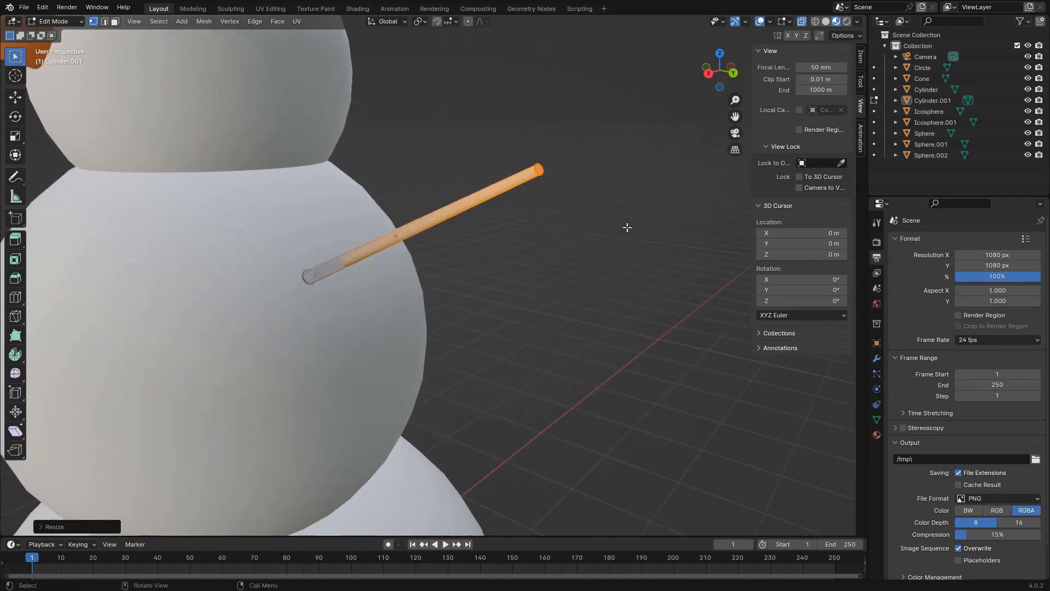
- Return to Object Mode and scale the whole stick arm up uniformly so it reaches farther out from the body
key(Tab)
middle_drag(465, 235, 516, 242)
scroll(516, 242, down, 5)
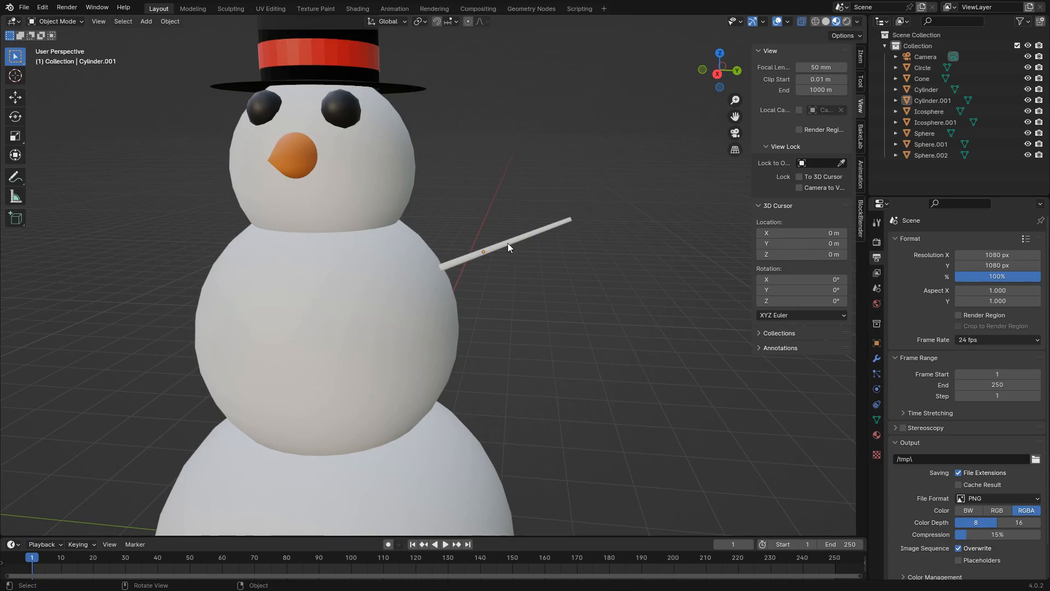
click(508, 243)
key(s)
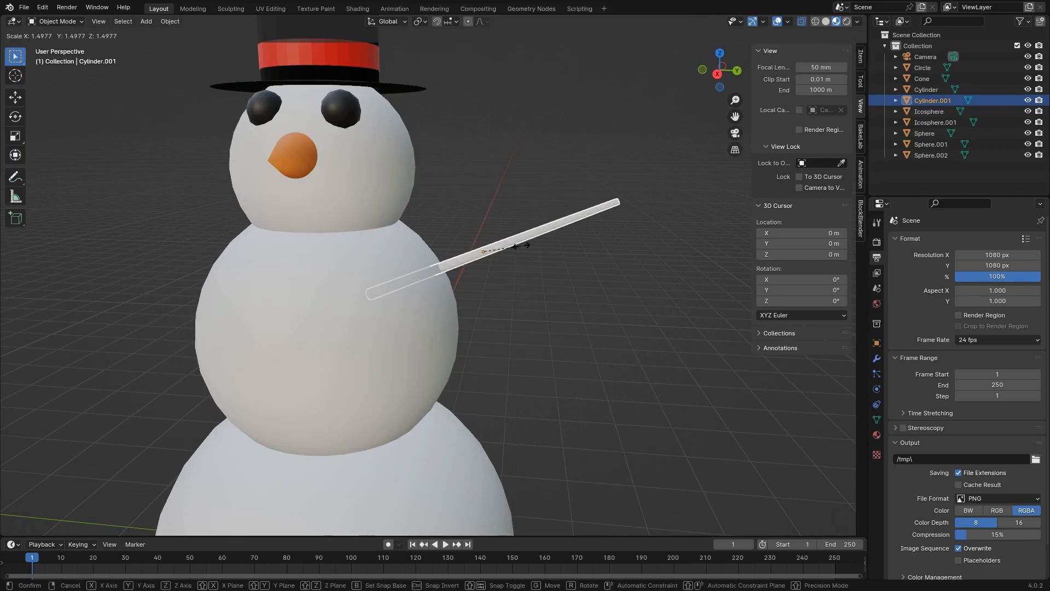
click(523, 245)
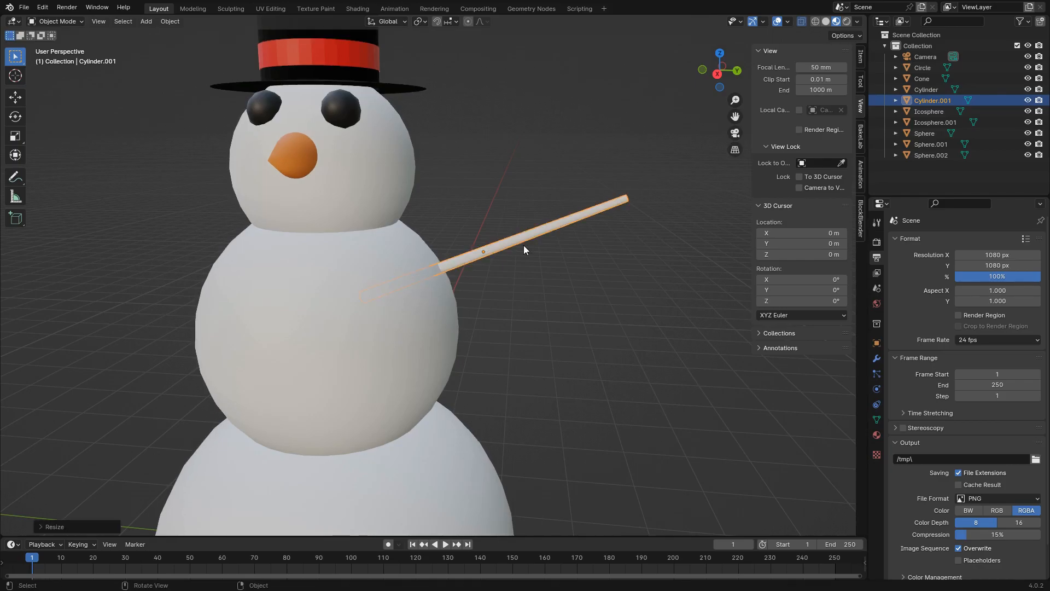
- In Edit Mode, extrude the arm's outer end and move the new tip about 0.44 m inward and up as the first finger
middle_drag(539, 294, 471, 297)
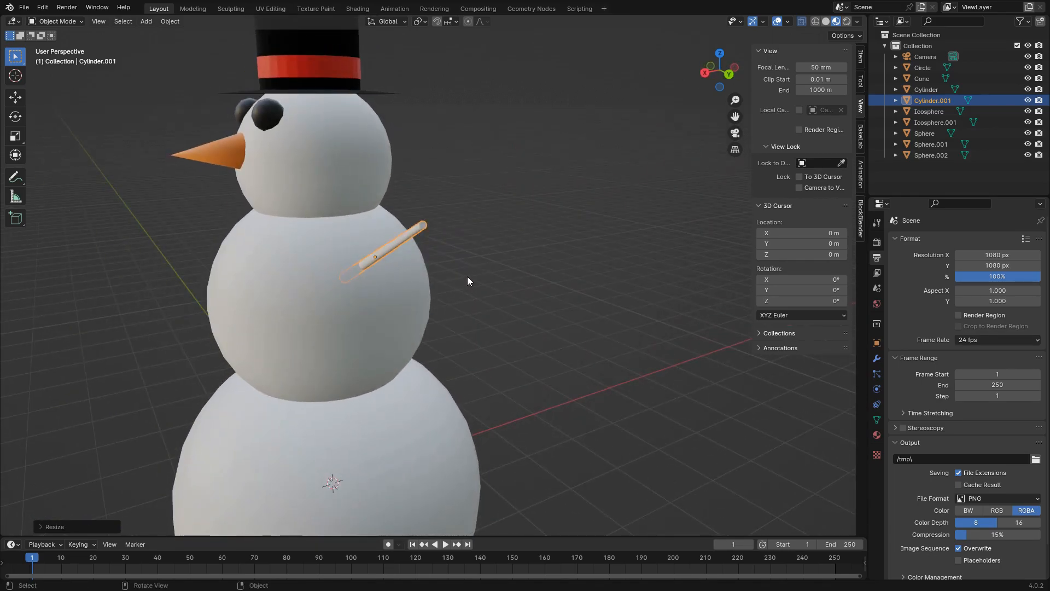
key(Tab)
middle_drag(469, 275, 525, 274)
click(606, 248)
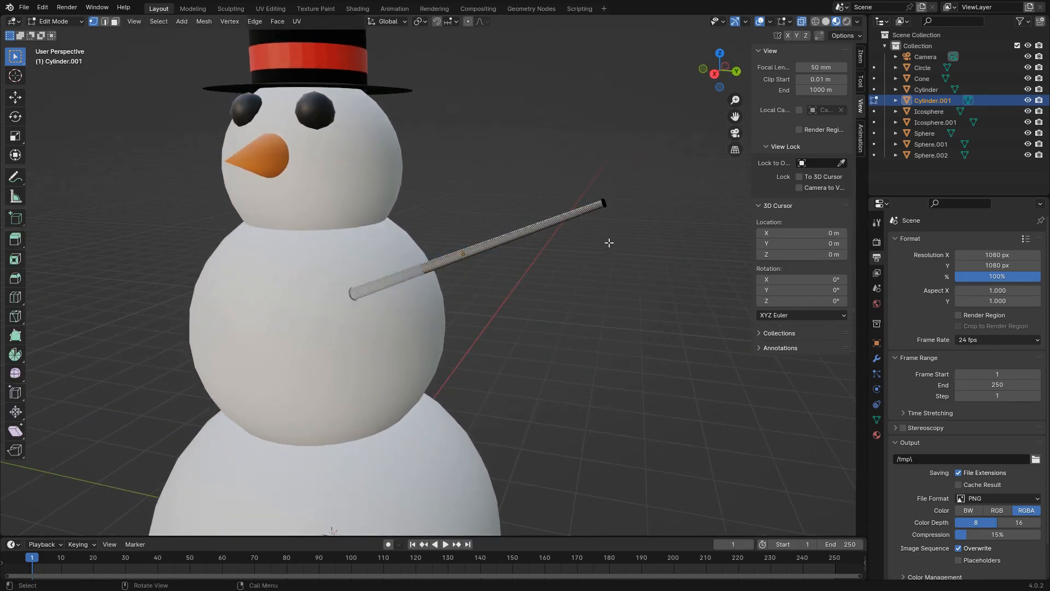
mouse_move(633, 235)
middle_down()
mouse_move(575, 239)
mouse_move(620, 238)
middle_up()
drag(558, 213, 602, 244)
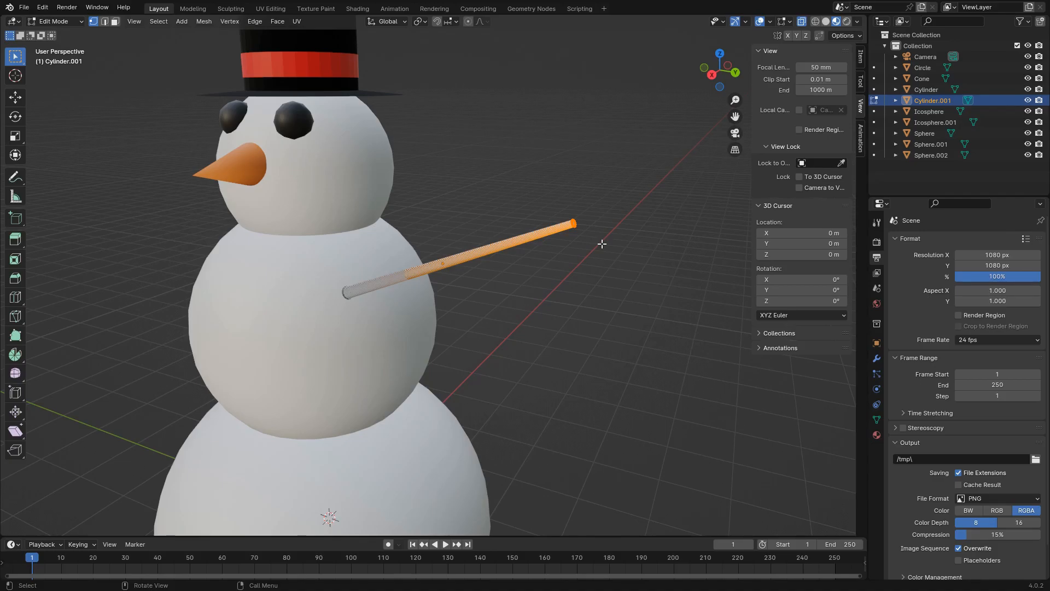
key(e)
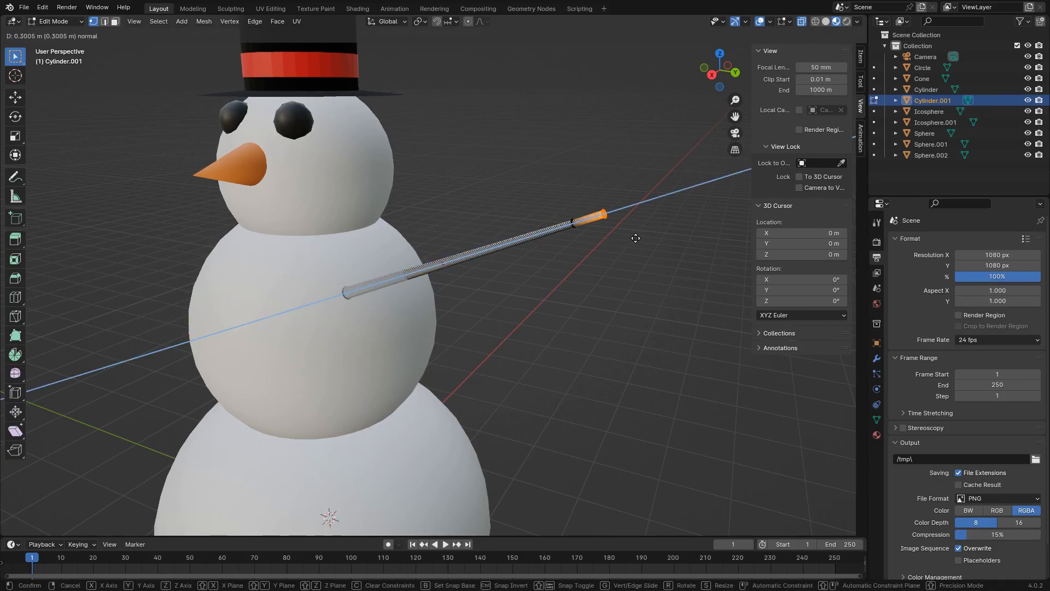
click(665, 235)
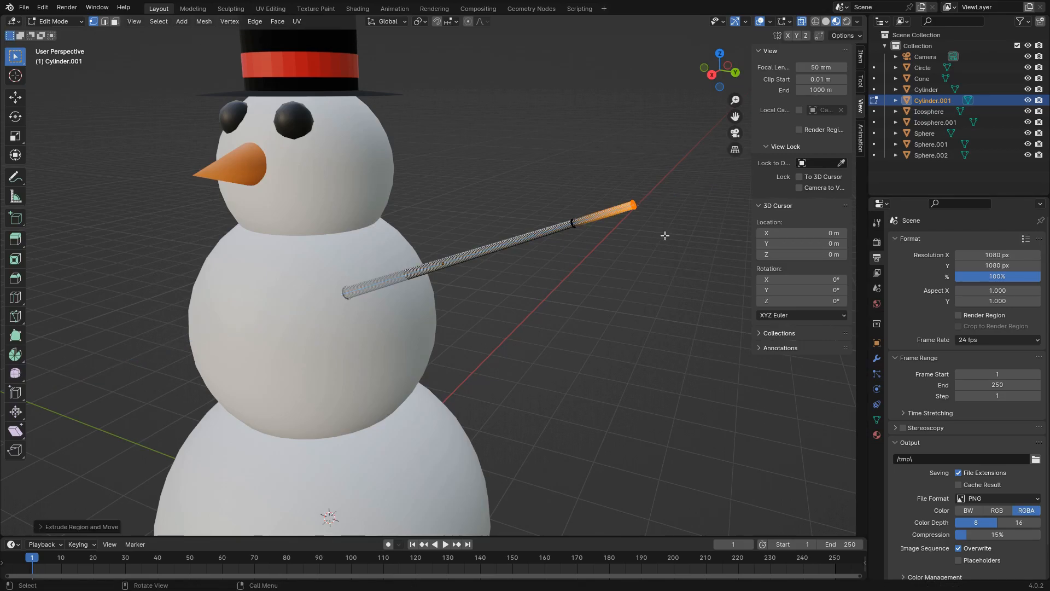
key(g)
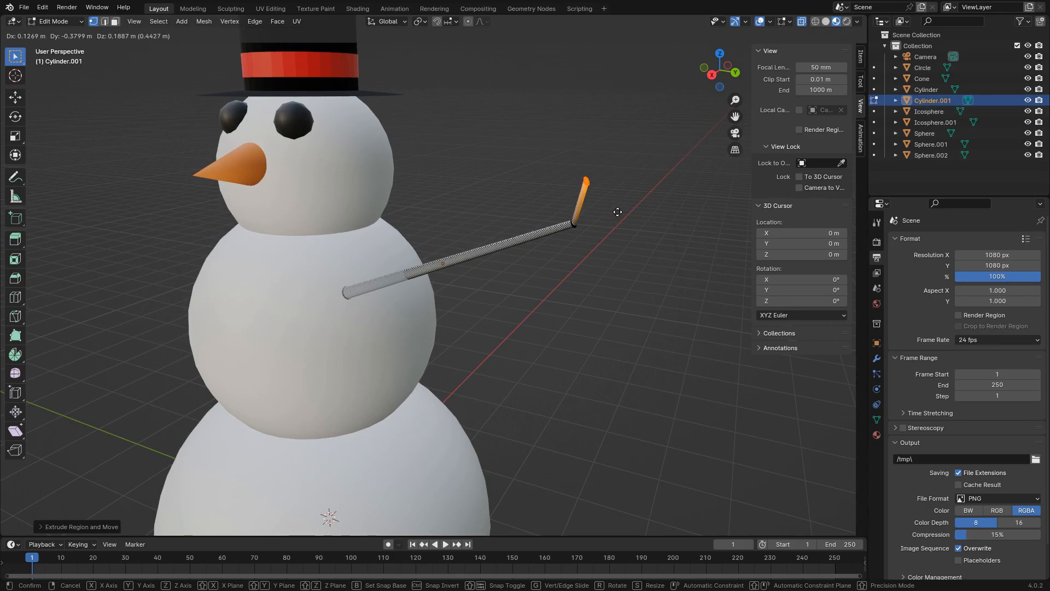
click(618, 211)
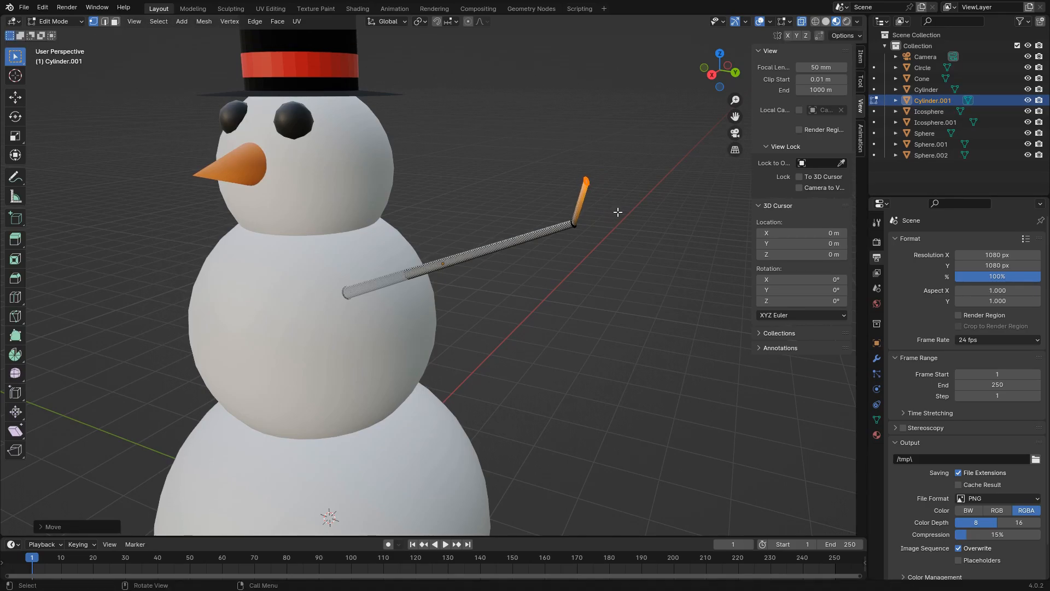
- Extrude two more fingers from the arm's end ring, one angled up and outward and one pointing roughly horizontally outward
ctrl+click(580, 225)
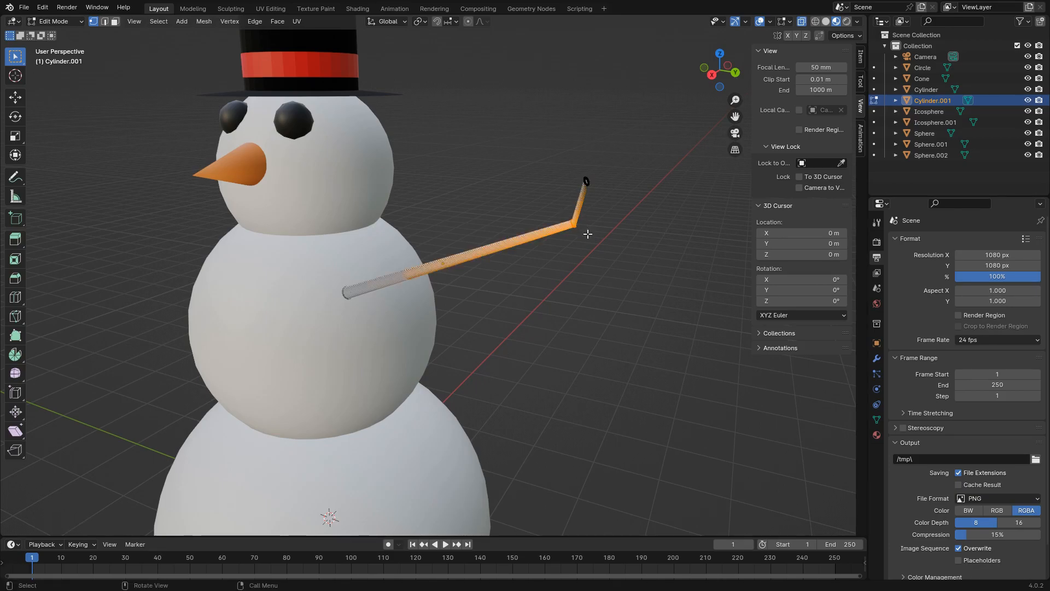
alt+click(587, 233)
key(e)
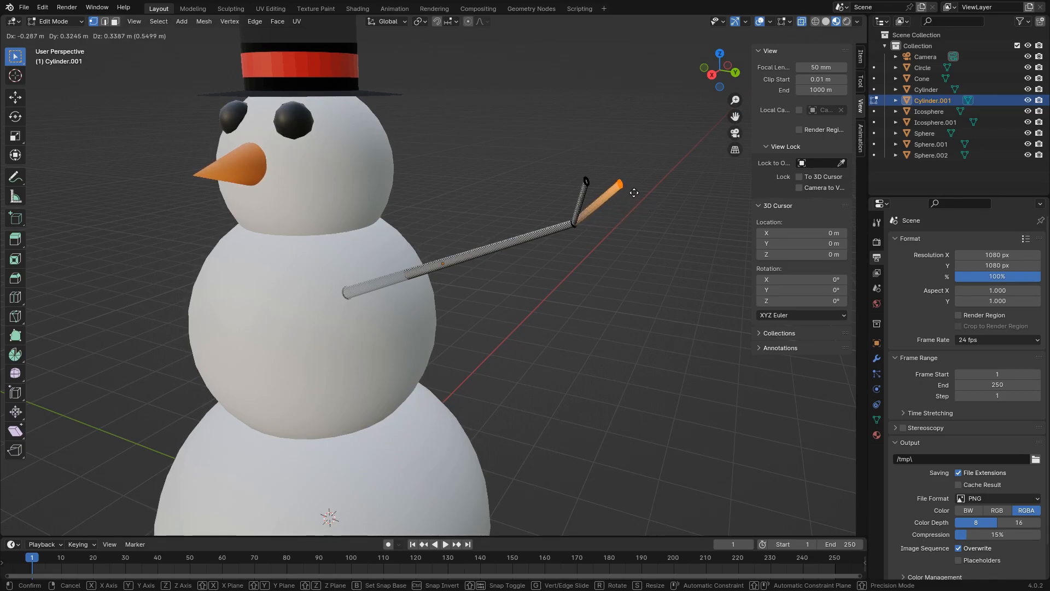
click(631, 193)
drag(552, 215, 588, 232)
key(e)
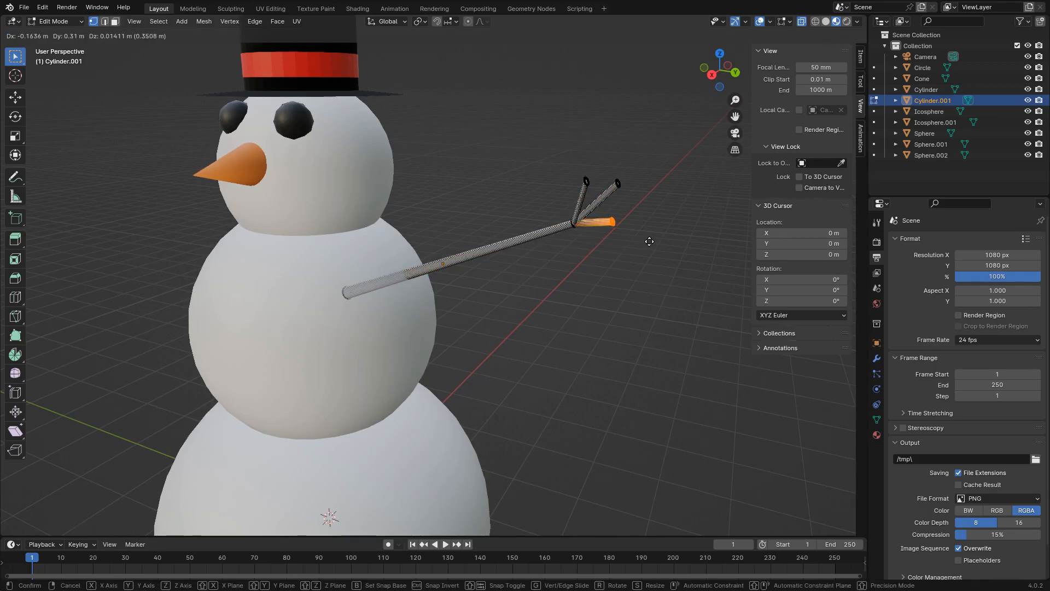
click(666, 241)
- Scale down the tips of all three fingers so they taper to points, and return to Object Mode with the arm deselected
middle_drag(588, 274, 558, 265)
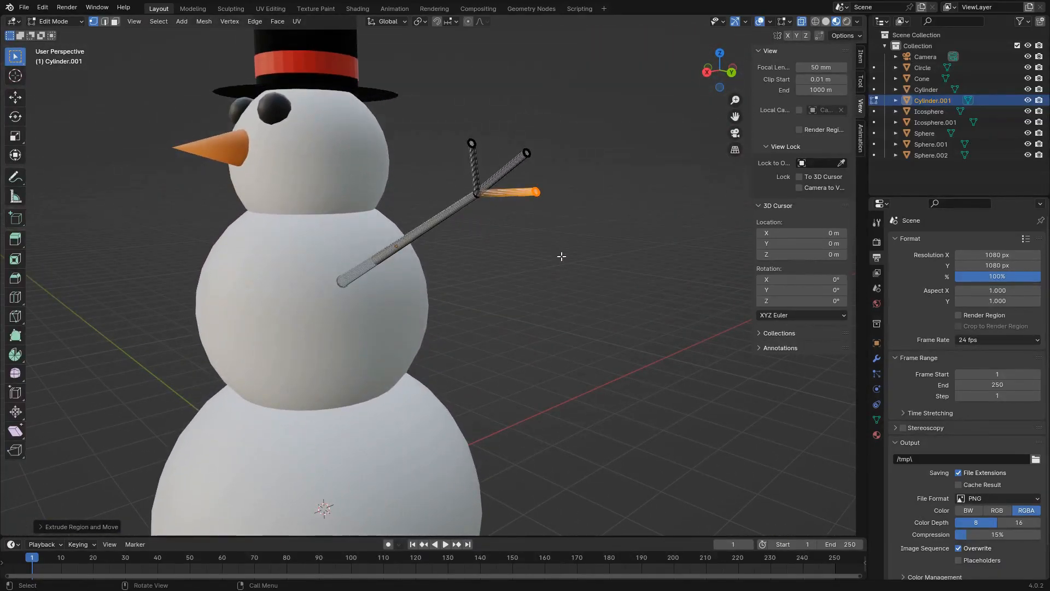
click(525, 153)
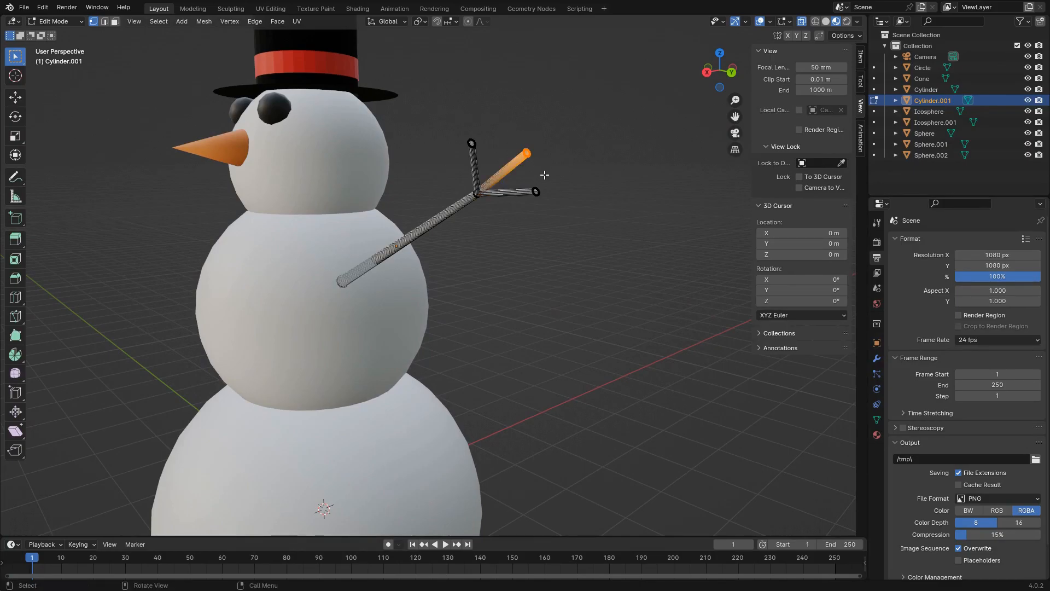
key(s)
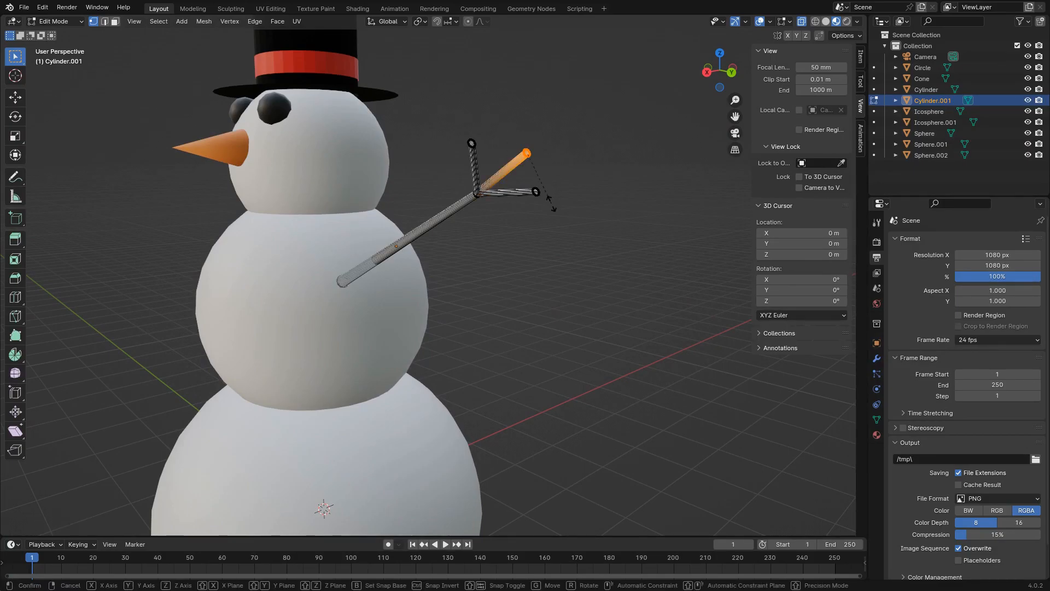
click(536, 163)
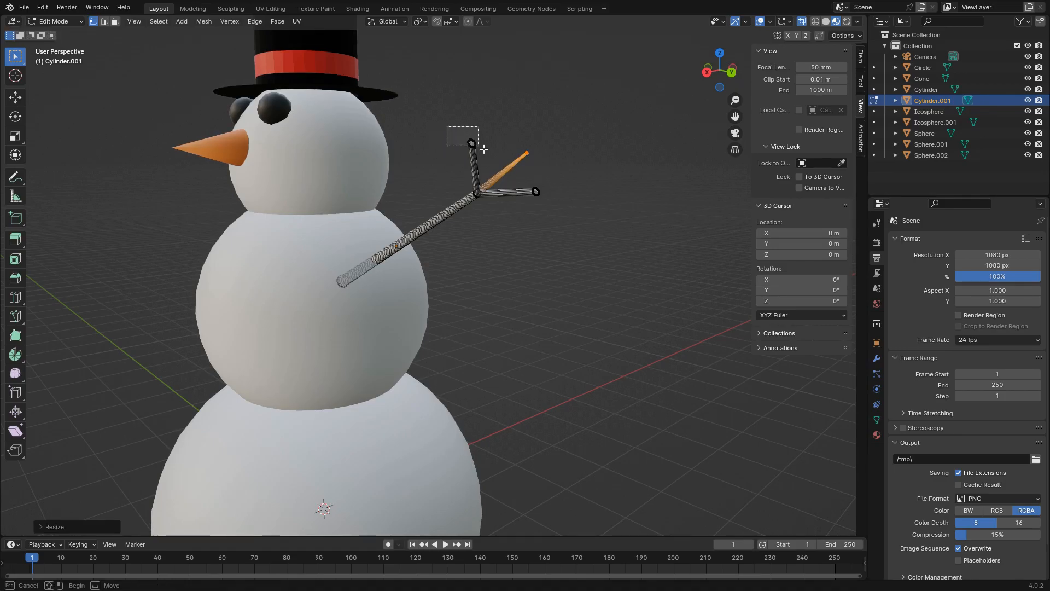
click(472, 143)
key(s)
click(482, 148)
click(535, 189)
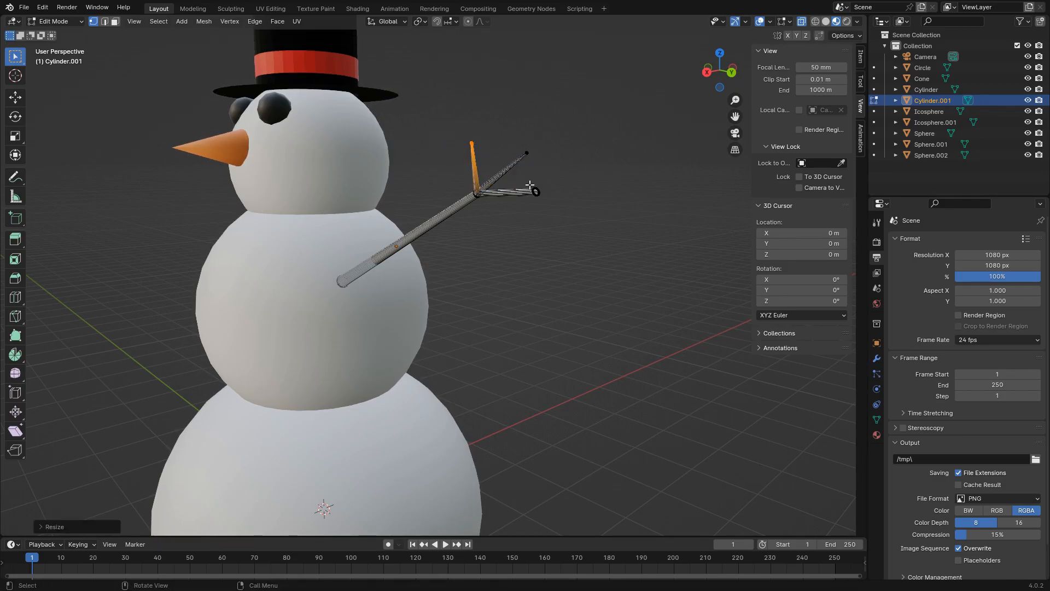
key(s)
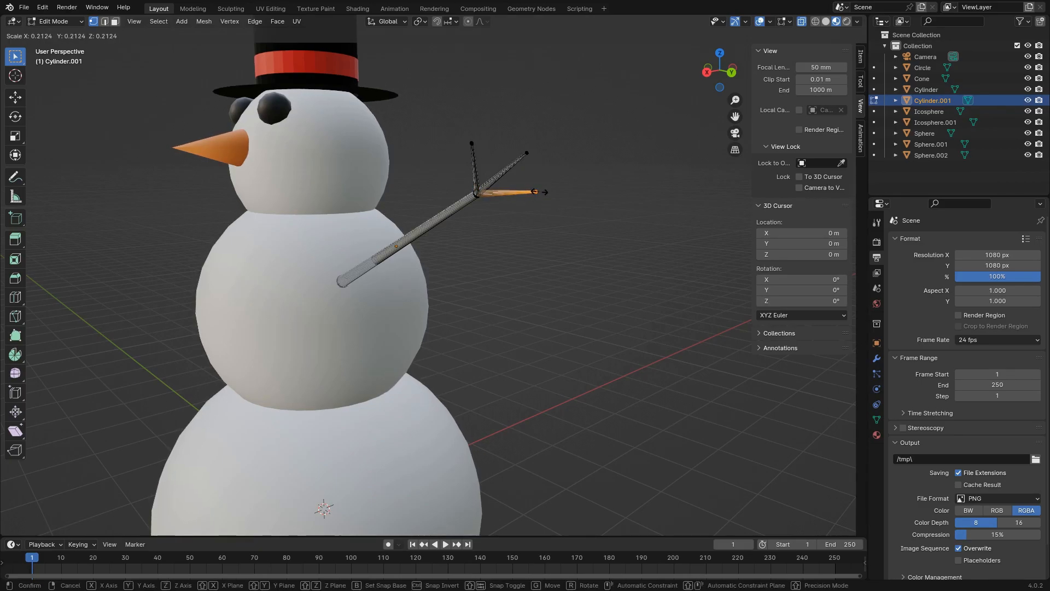
click(535, 194)
middle_drag(534, 200, 543, 275)
key(Tab)
click(575, 252)
scroll(572, 267, down, 5)
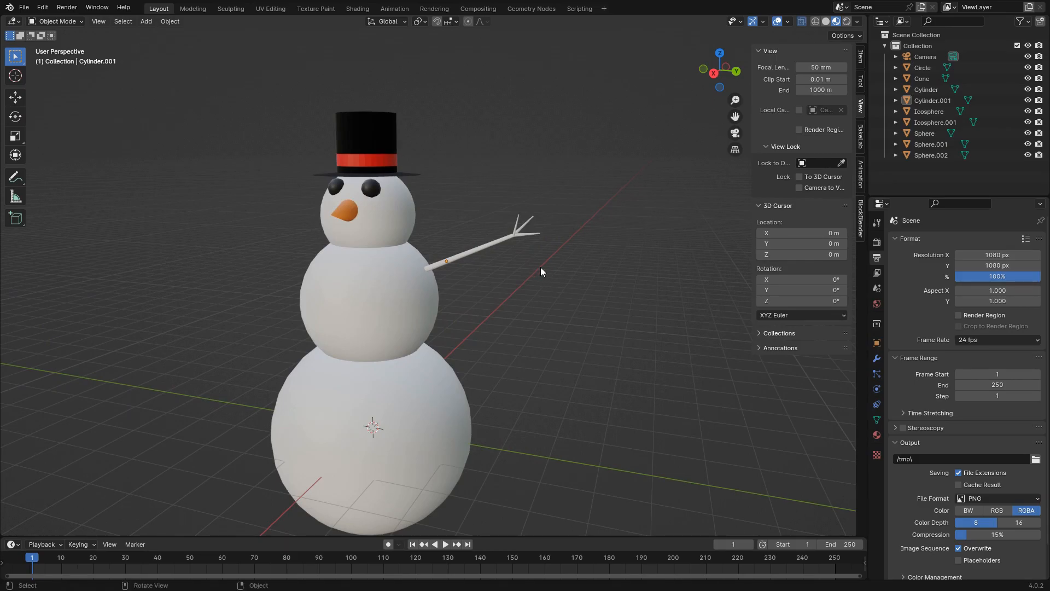
- Copy and paste the finished stick arm, and move the copy along the Y axis to the snowman's opposite side
click(489, 247)
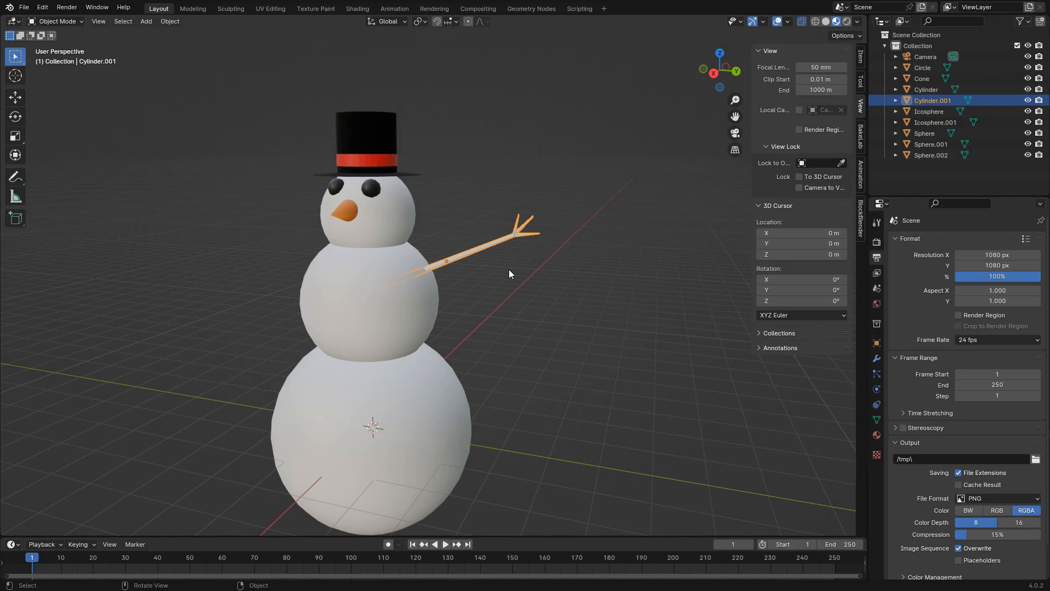
key(ctrl+c)
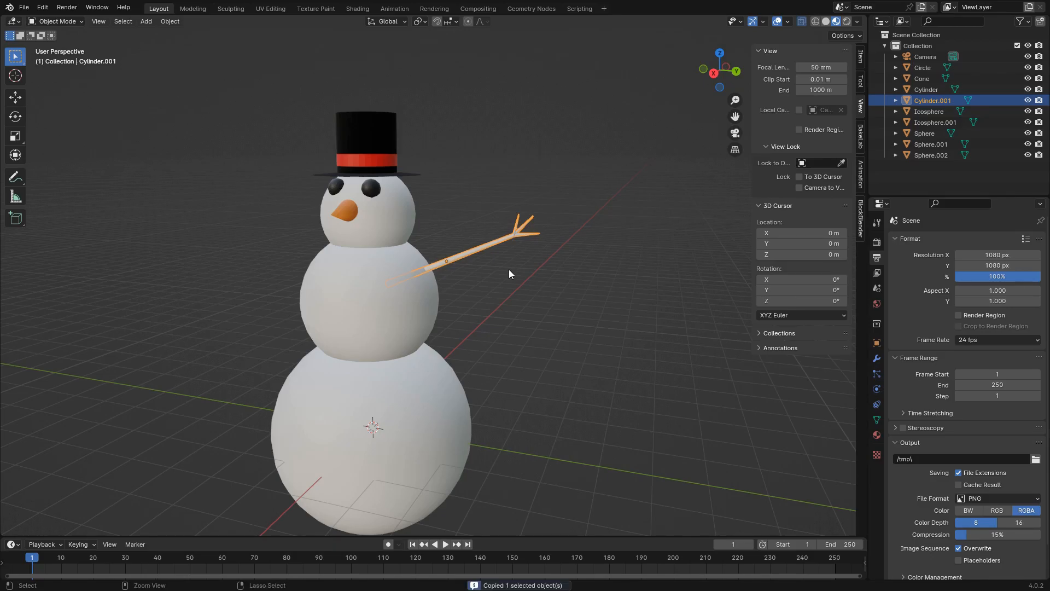
key(ctrl+v)
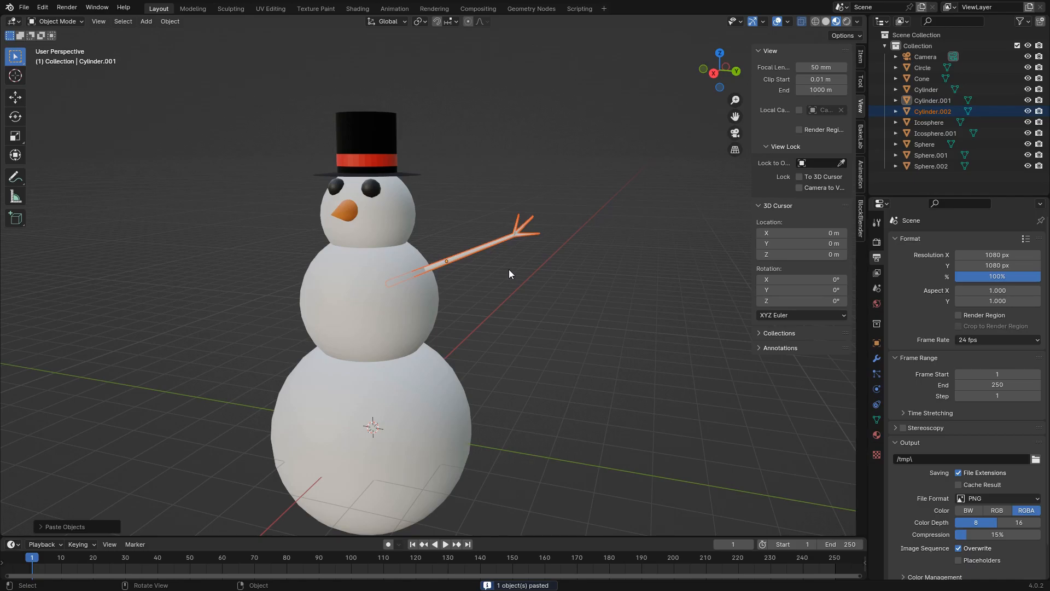
key(g)
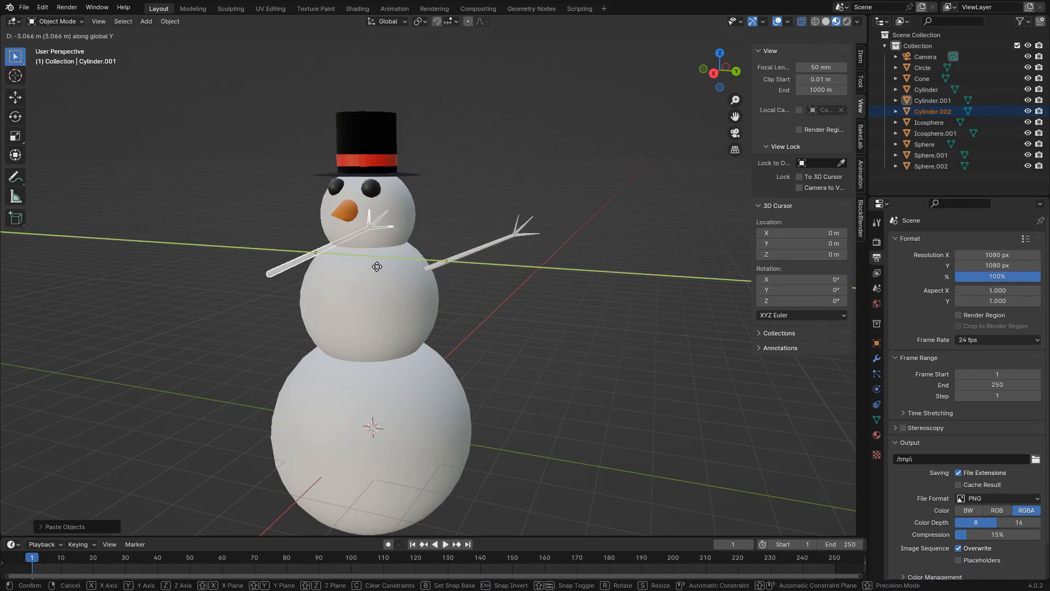
click(350, 272)
- Try adding a Mirror modifier to the original stick arm
middle_drag(348, 267, 544, 305)
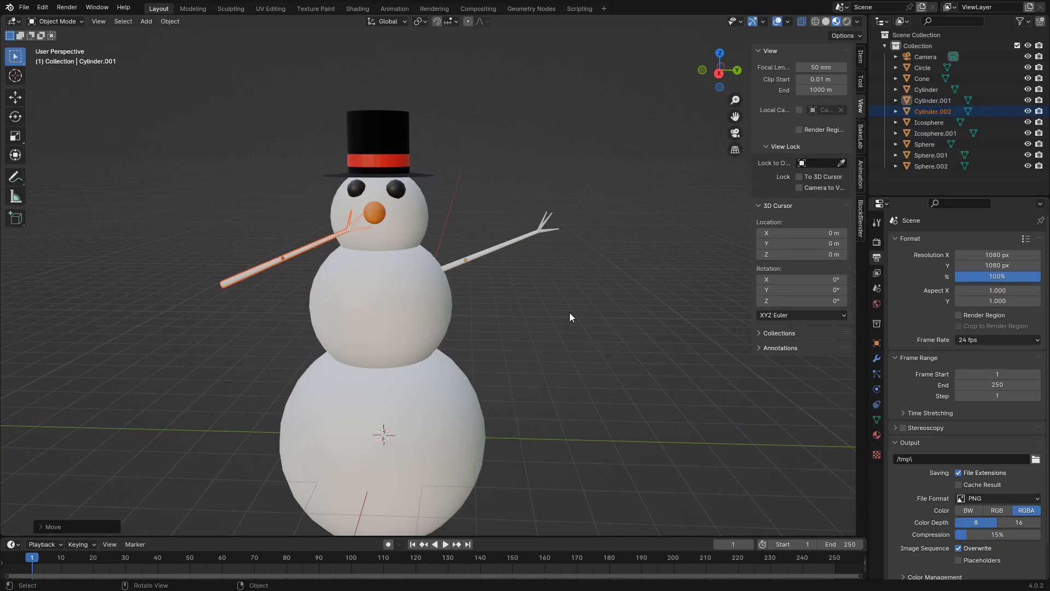
click(877, 359)
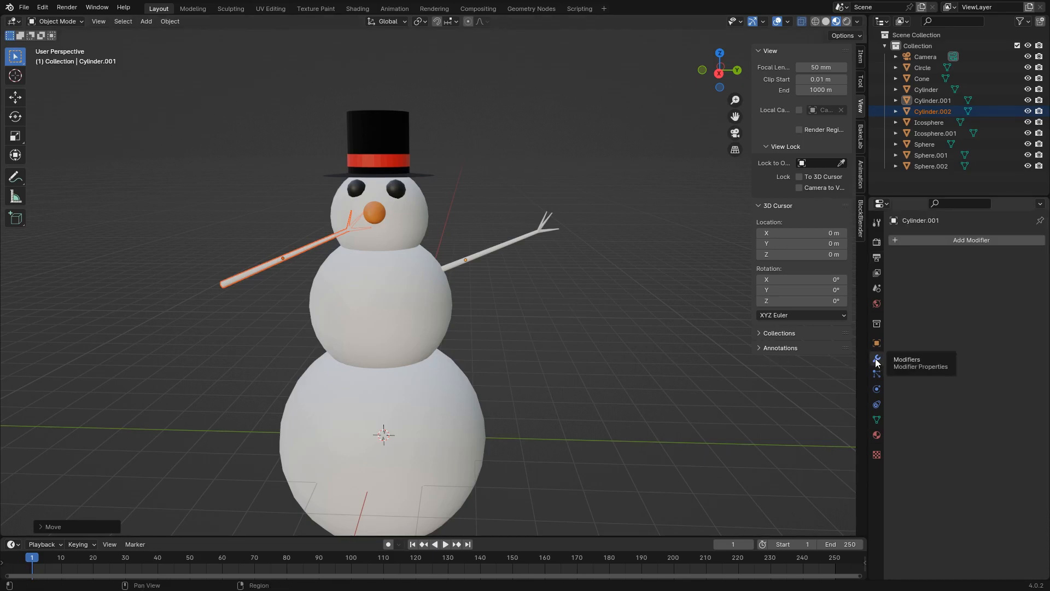
click(917, 243)
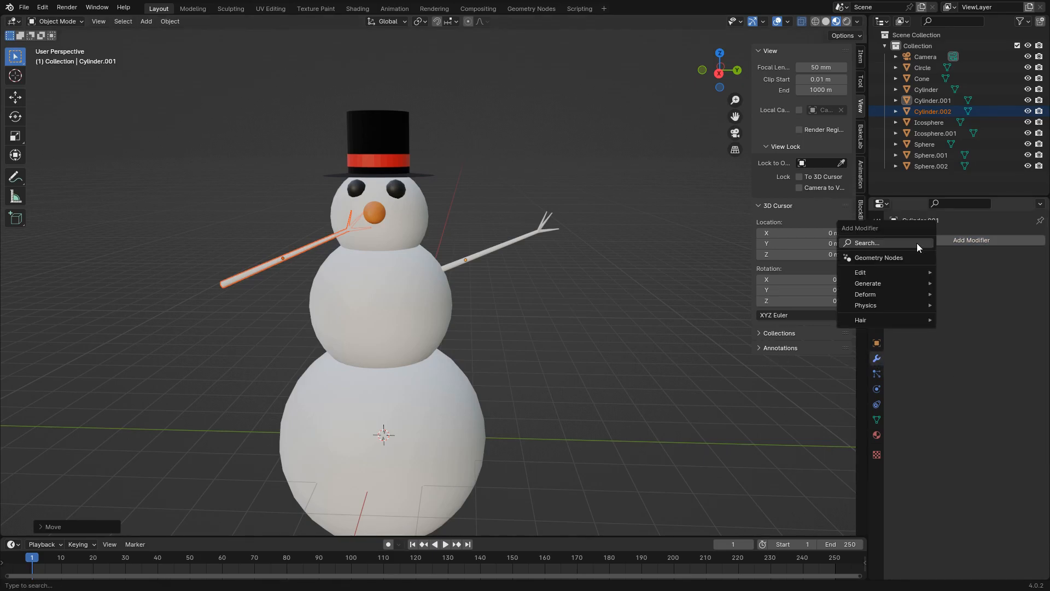
click(966, 244)
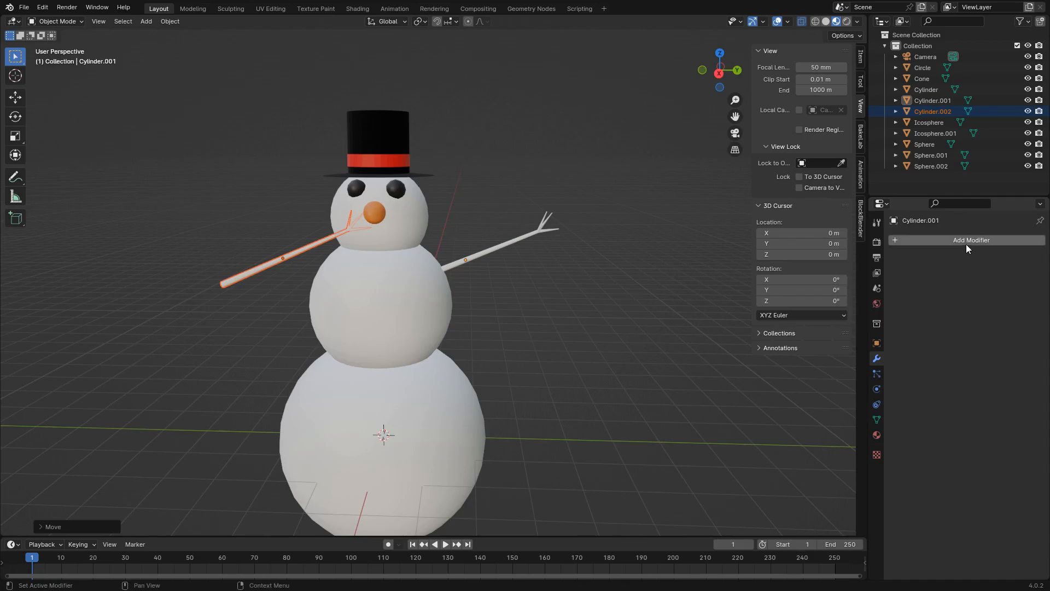
click(964, 241)
mouse_move(947, 274)
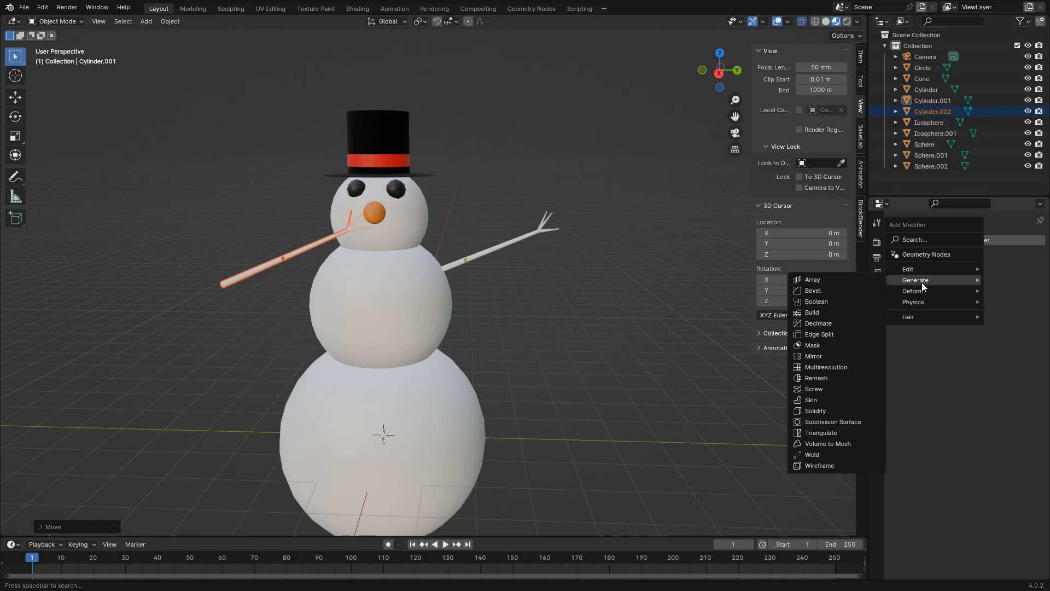
click(839, 357)
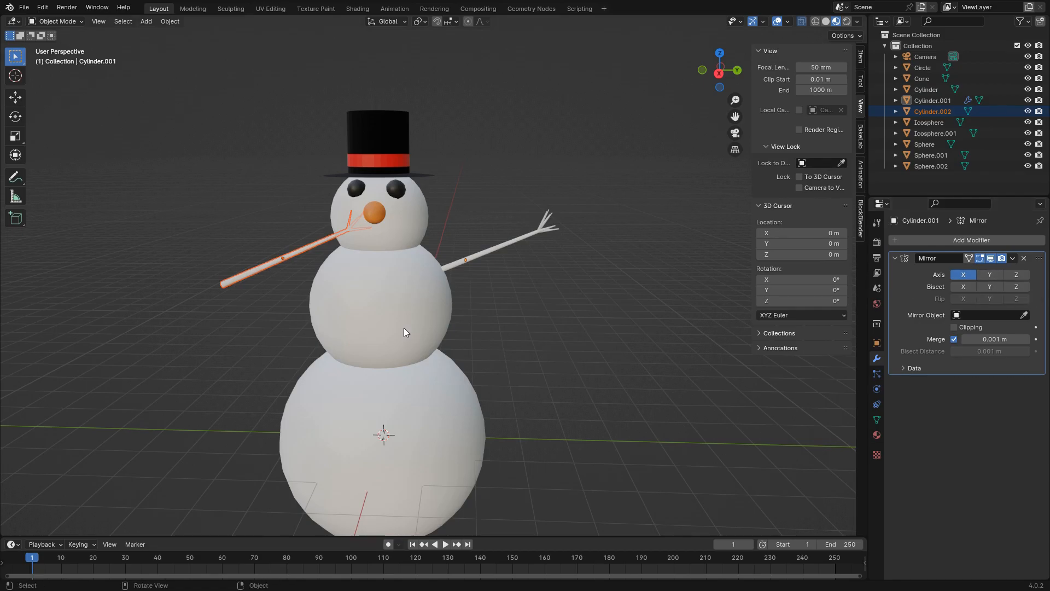
- Move the copied arm farther outward so its fingers clear the snowman's head
key(g)
click(361, 327)
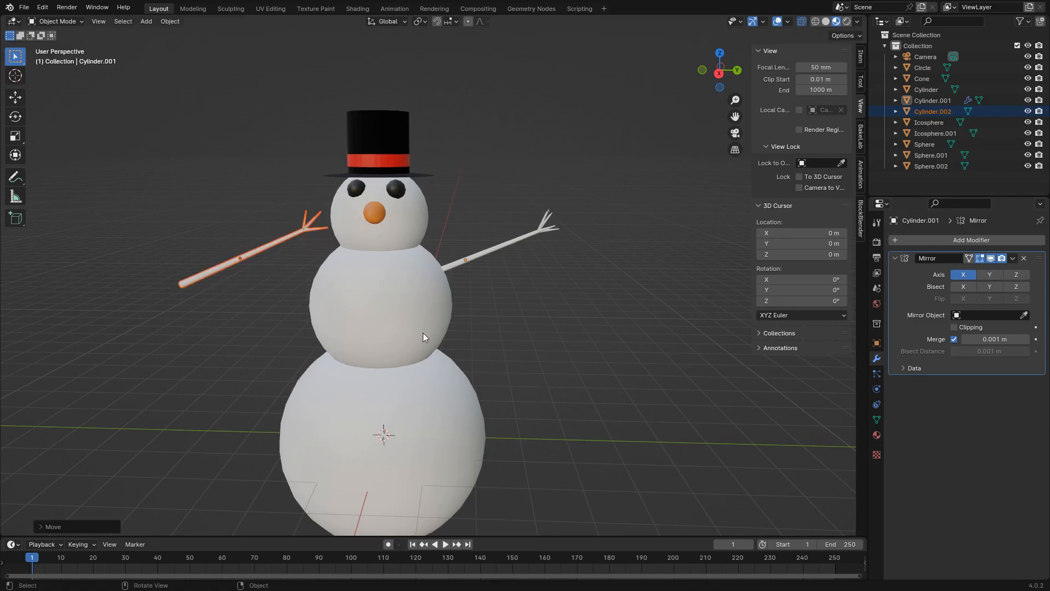
- Try different mirror axes in the original arm's Mirror modifier, and remove the modifier
click(997, 274)
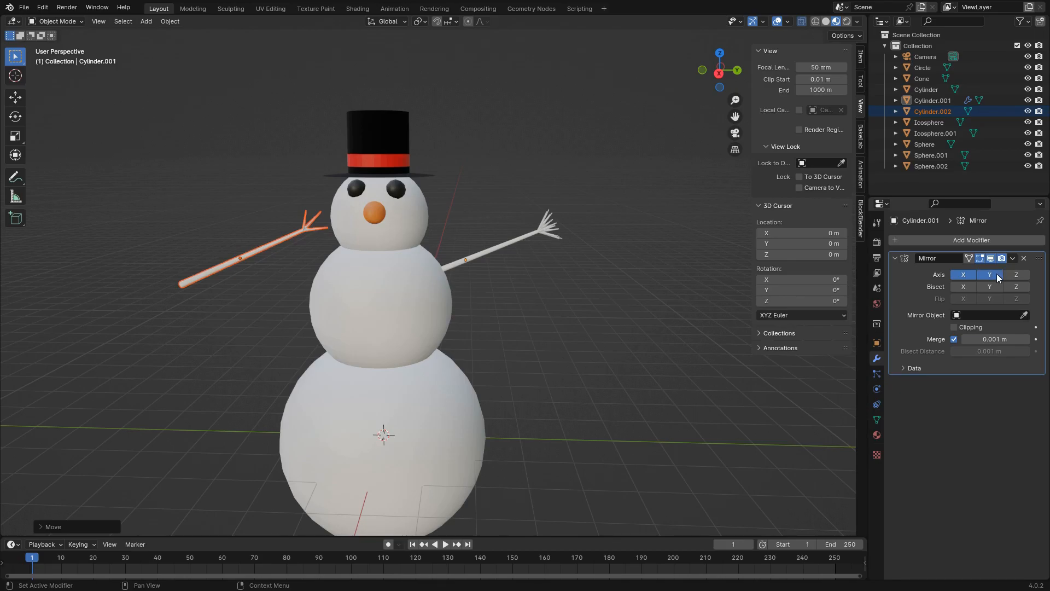
click(1016, 273)
drag(999, 273, 1009, 276)
click(963, 275)
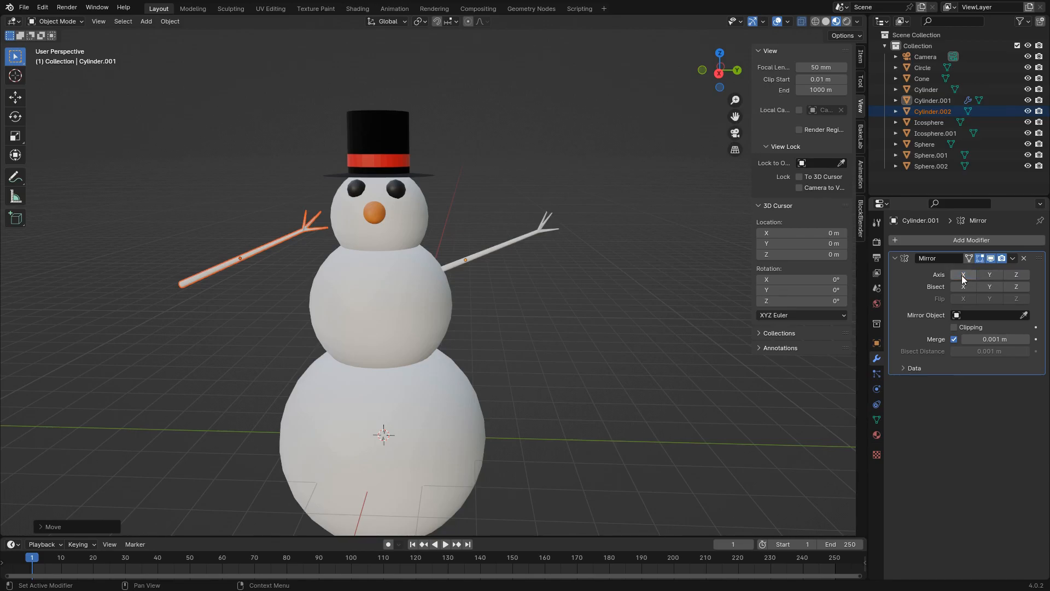
click(595, 289)
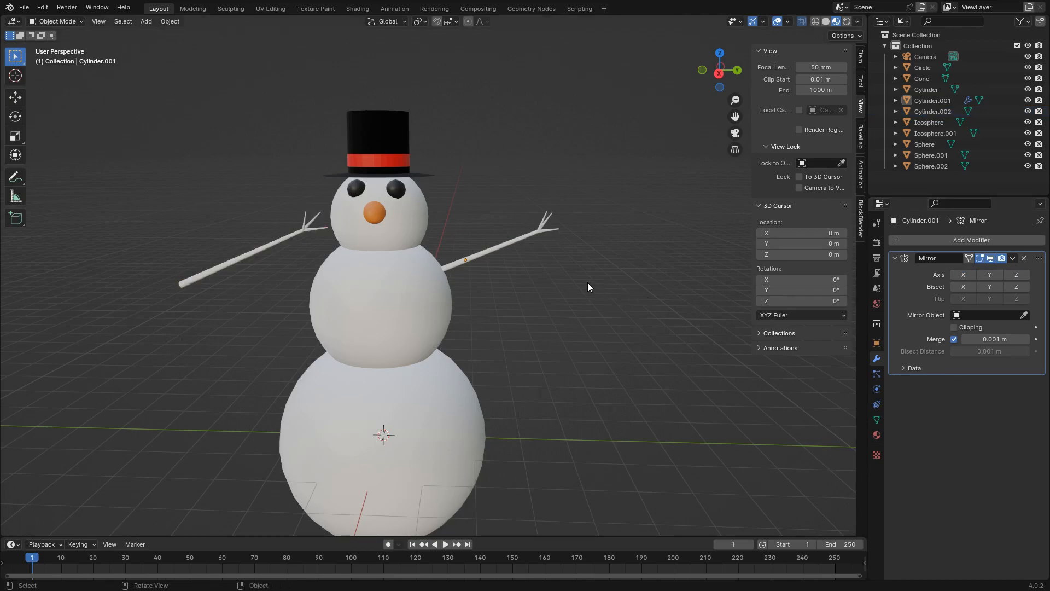
click(511, 249)
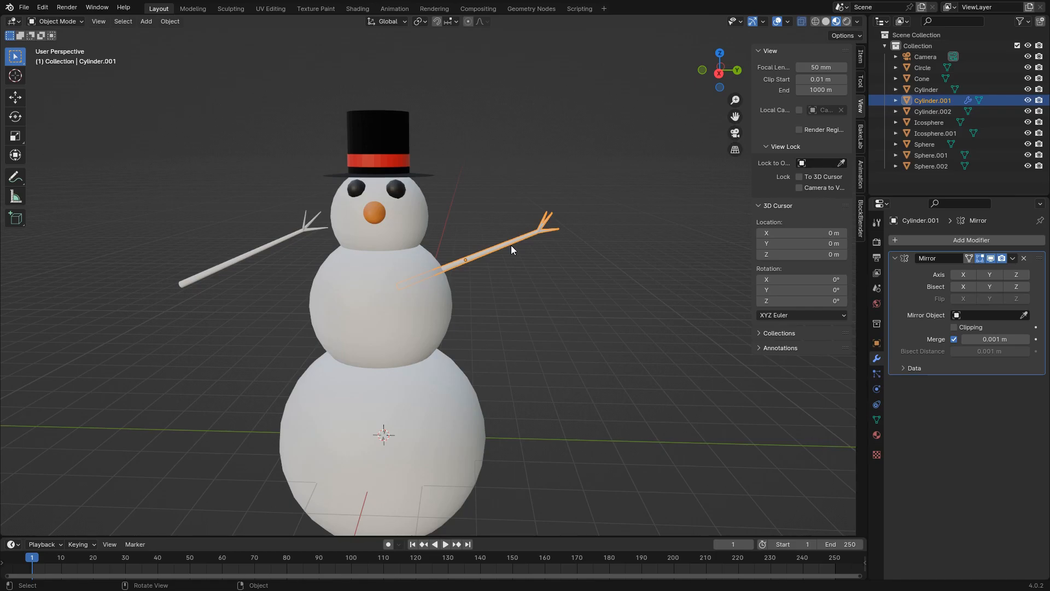
click(1024, 258)
- Select the copied arm and try a Mirror modifier on it
click(282, 239)
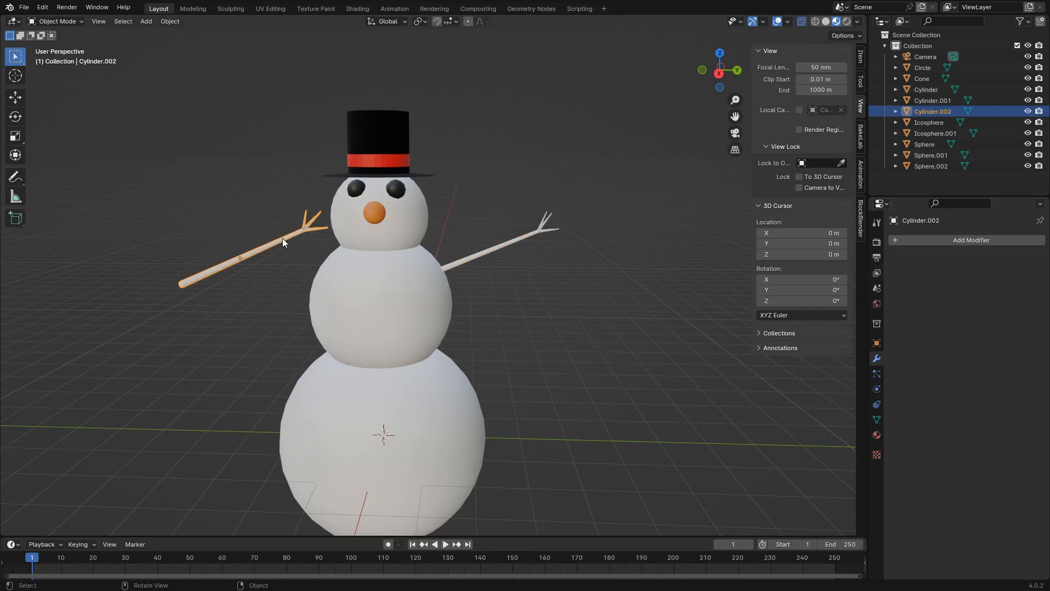
middle_drag(263, 300, 296, 299)
click(941, 241)
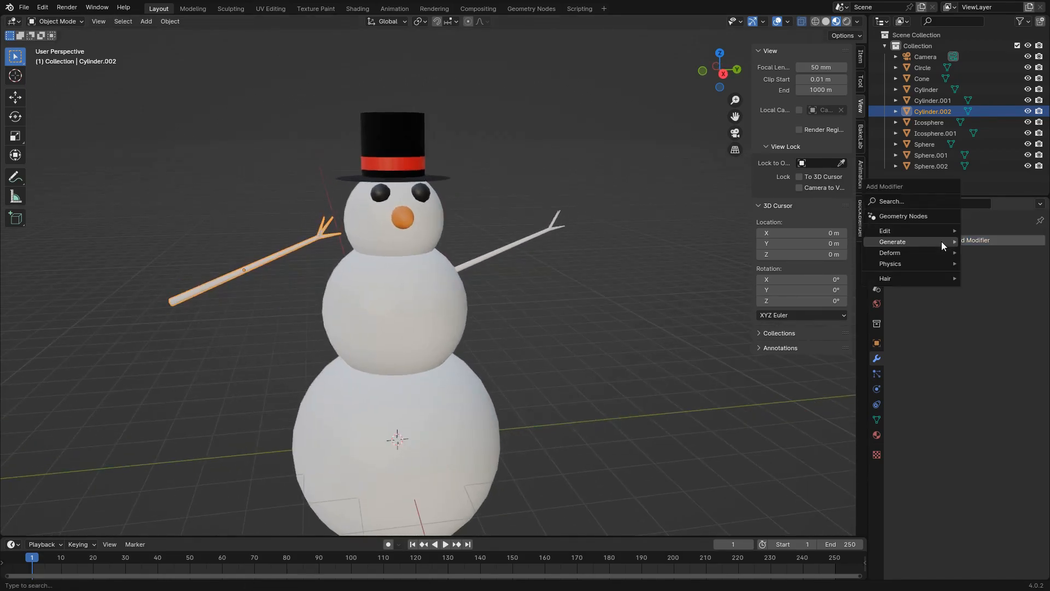
mouse_move(941, 237)
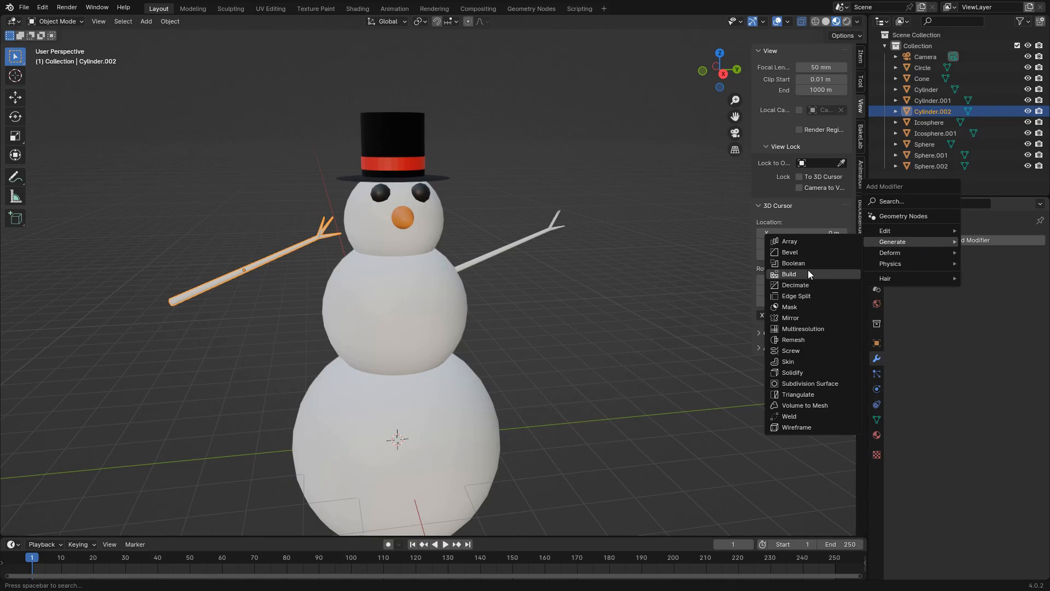
click(803, 319)
middle_drag(803, 320, 687, 300)
- Try the X, Y and Z axis and bisect options of the copied arm's Mirror modifier, and switch them all off
click(967, 286)
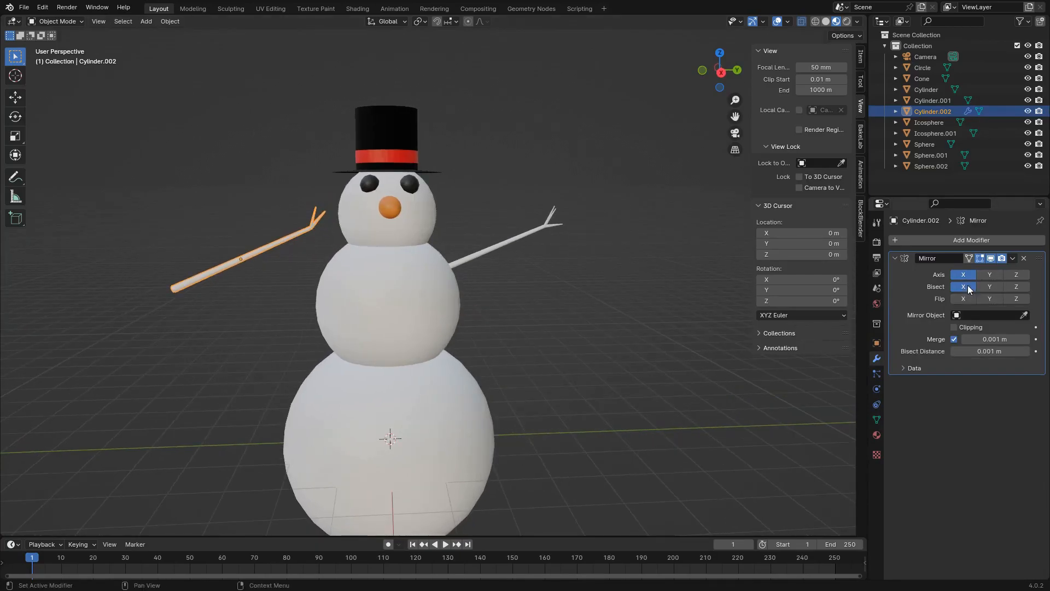
click(964, 275)
click(965, 287)
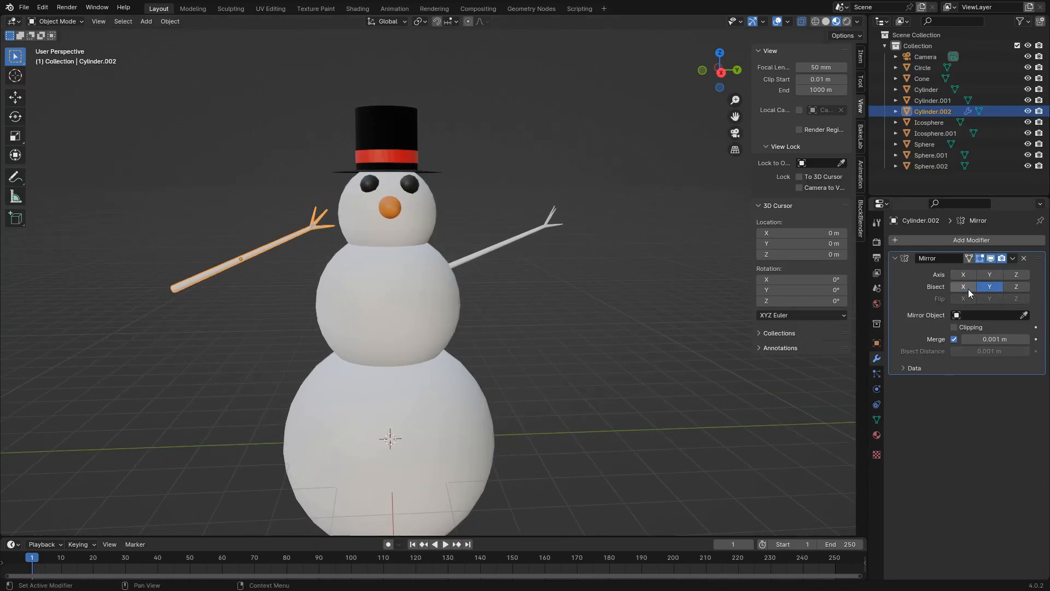
click(1013, 277)
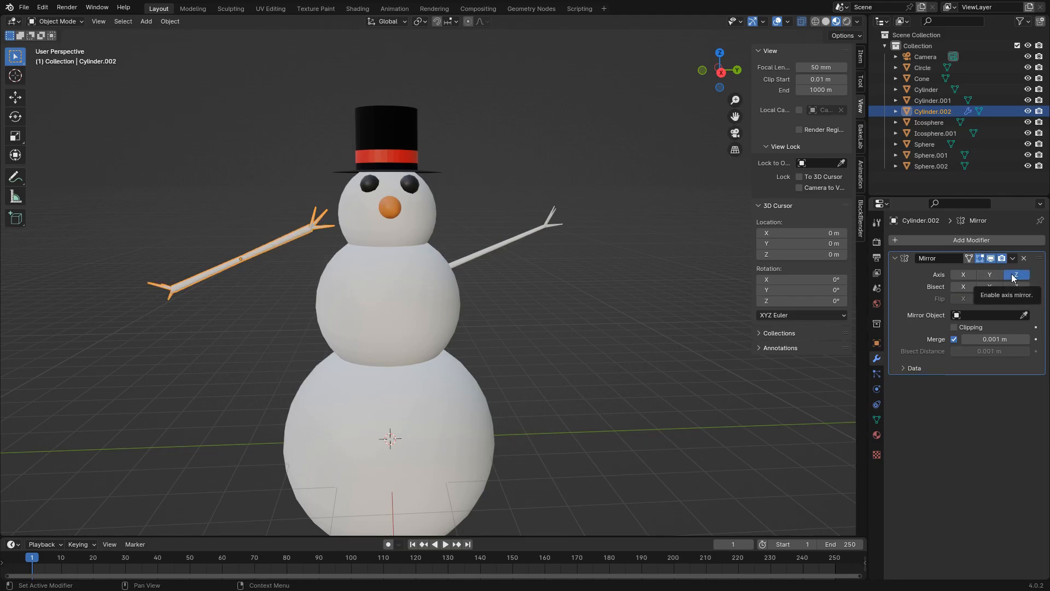
click(1008, 275)
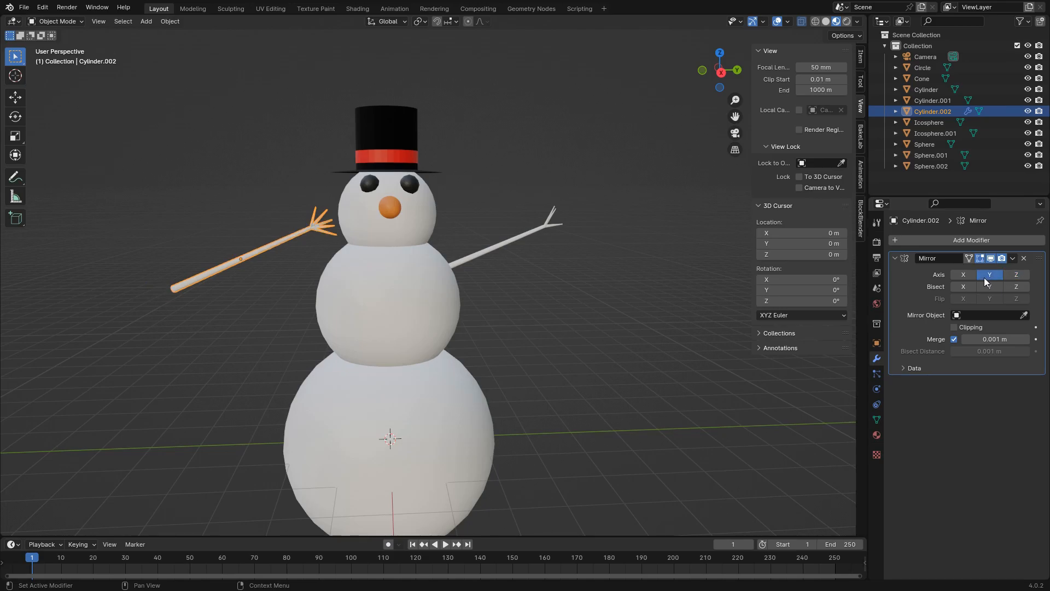
click(1013, 276)
click(1013, 276)
click(1011, 274)
click(1011, 274)
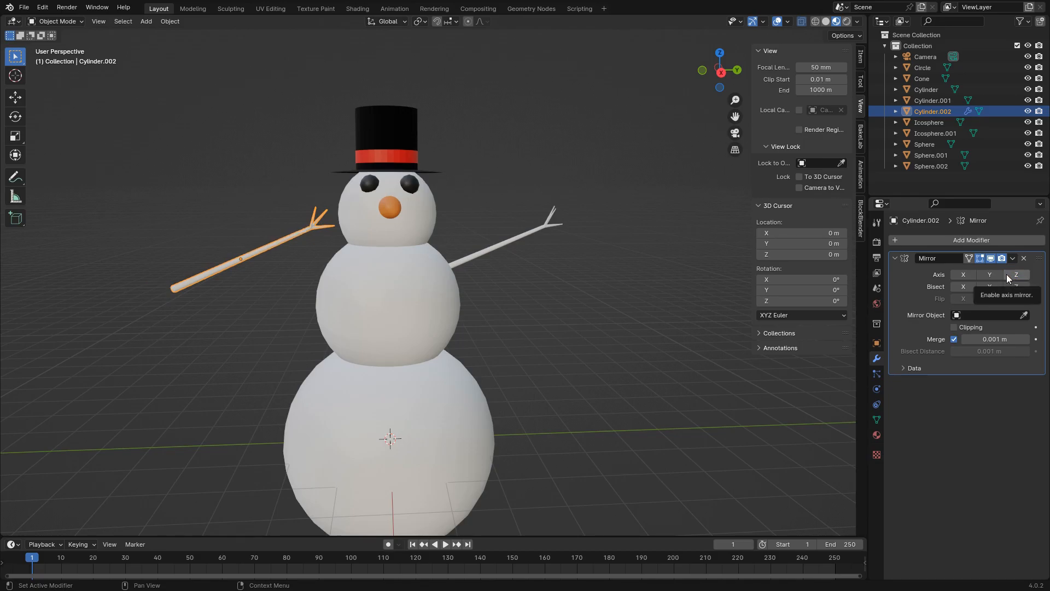
- Try changing the Offset U value in the Mirror modifier's data settings, and remove the modifier from the copied arm
click(906, 368)
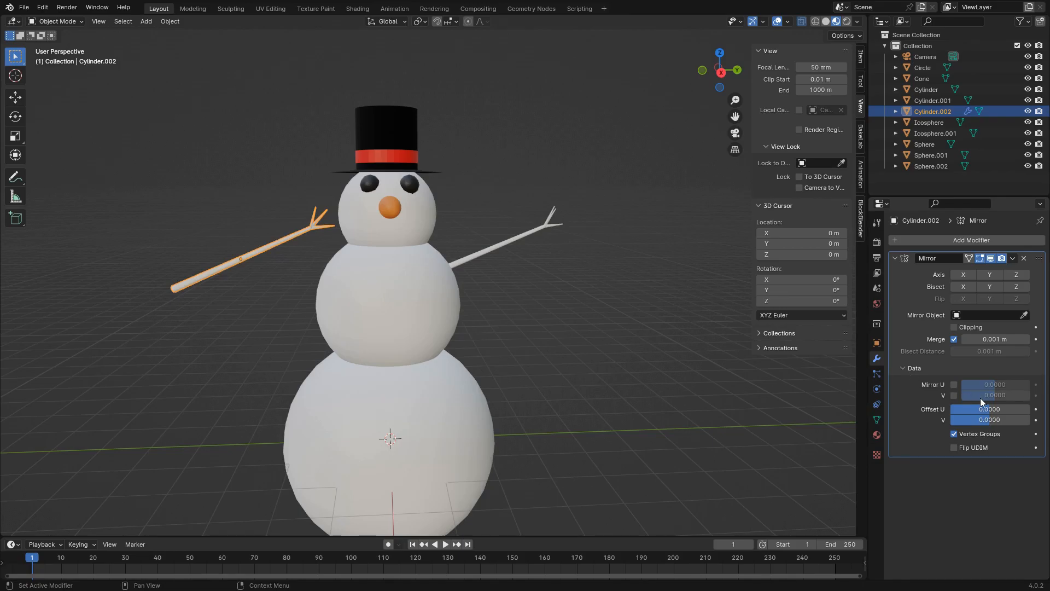
drag(1022, 409, 1028, 413)
click(1018, 288)
drag(1015, 410, 1009, 409)
click(1010, 409)
text(03401)
key(Return)
click(1024, 259)
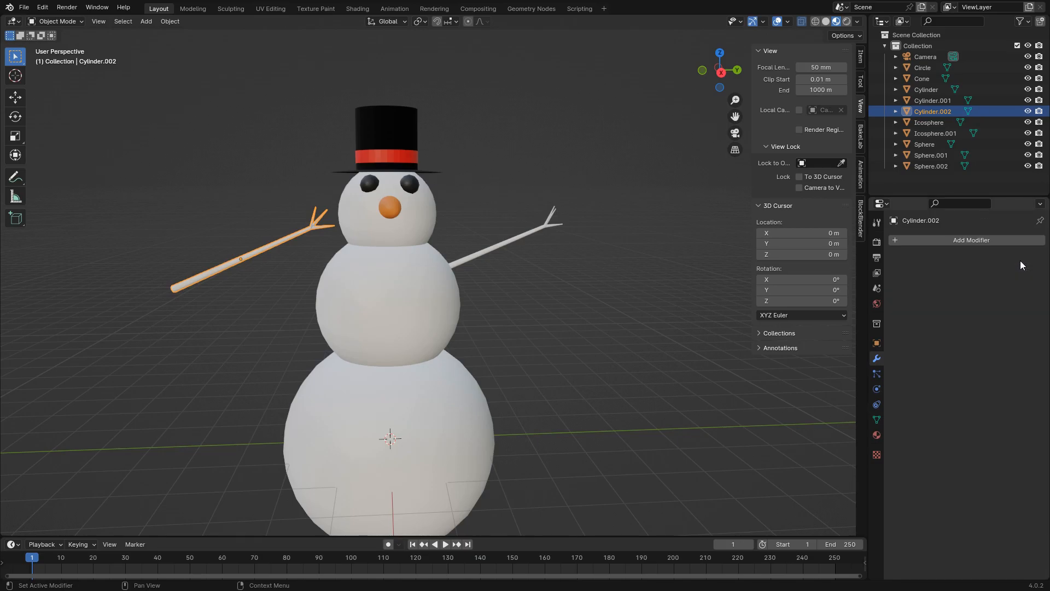
click(930, 242)
mouse_move(937, 278)
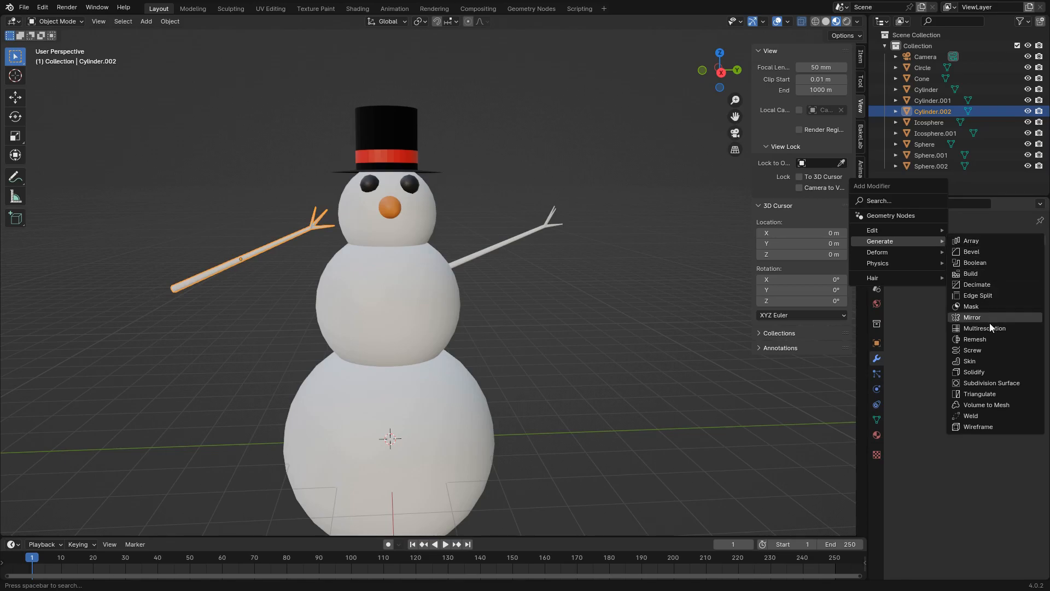
mouse_move(908, 231)
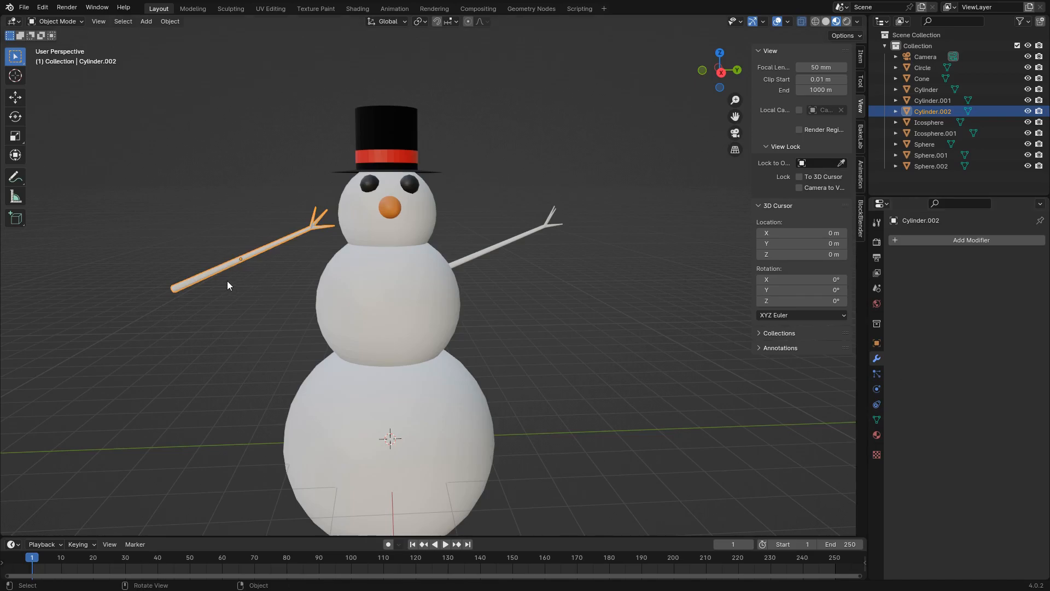
- Try mirroring the copied arm along the global Z axis, and undo it
click(171, 21)
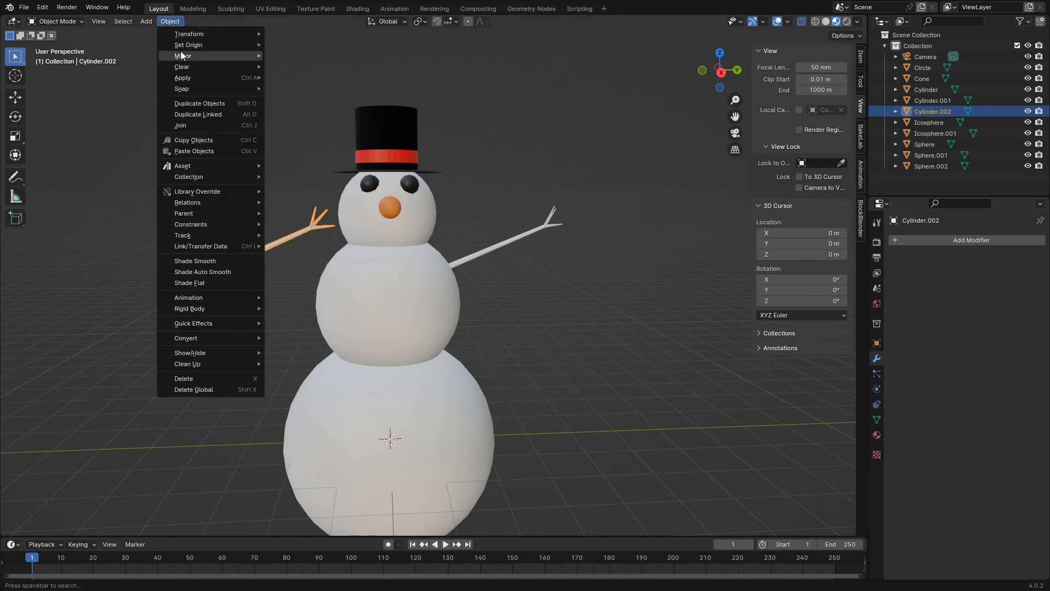
mouse_move(182, 57)
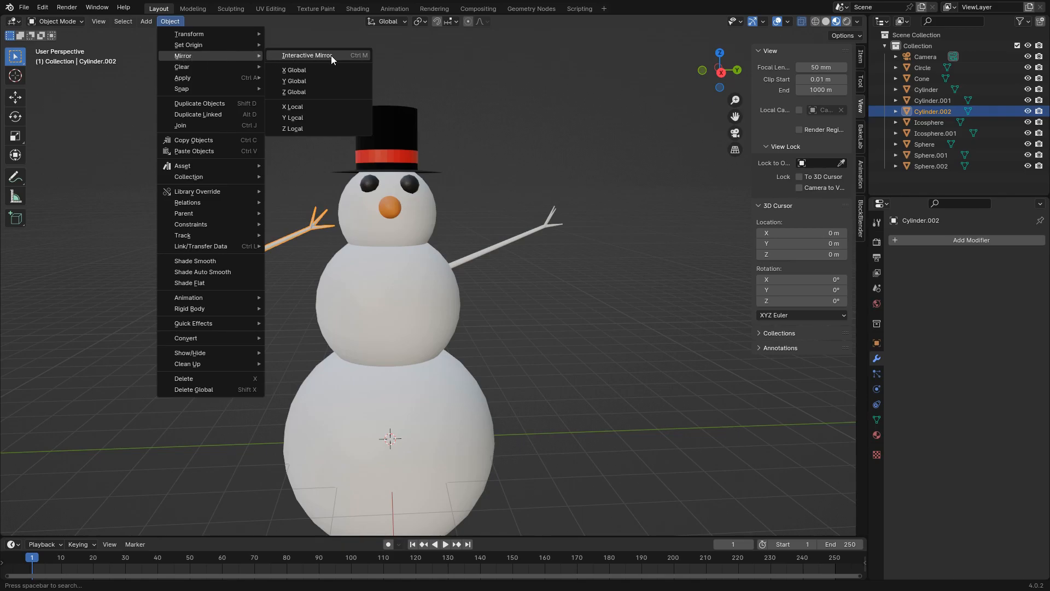
click(324, 94)
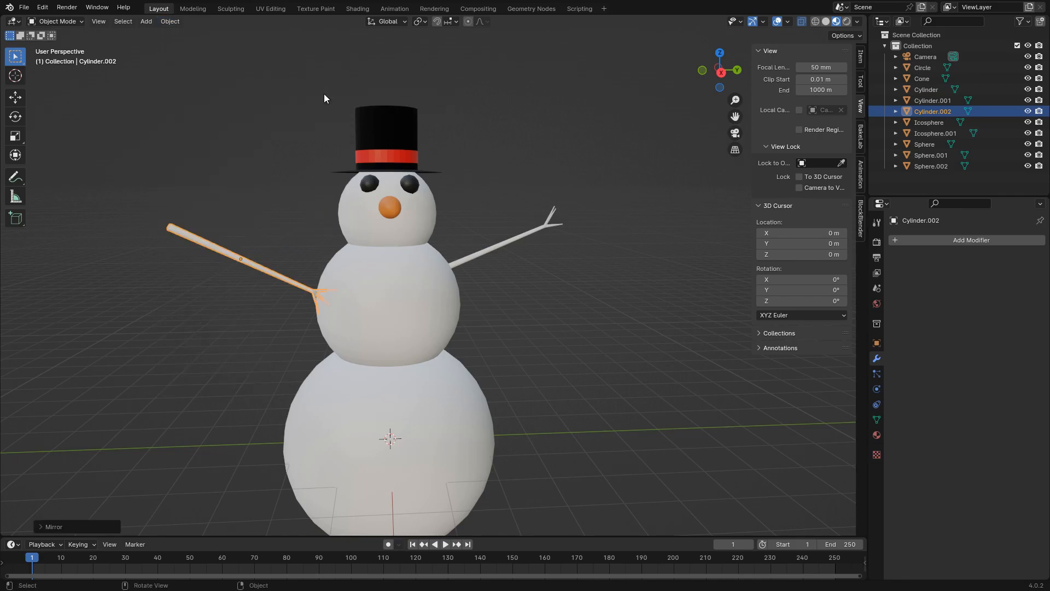
key(ctrl+z)
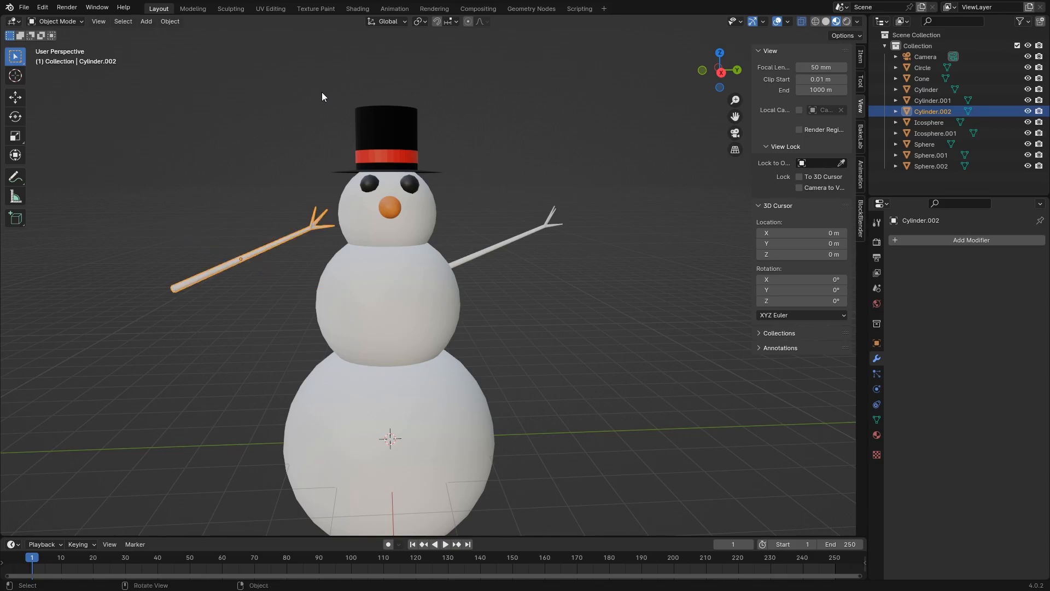
- Try mirroring the copied arm along the global X axis, and undo it
click(169, 21)
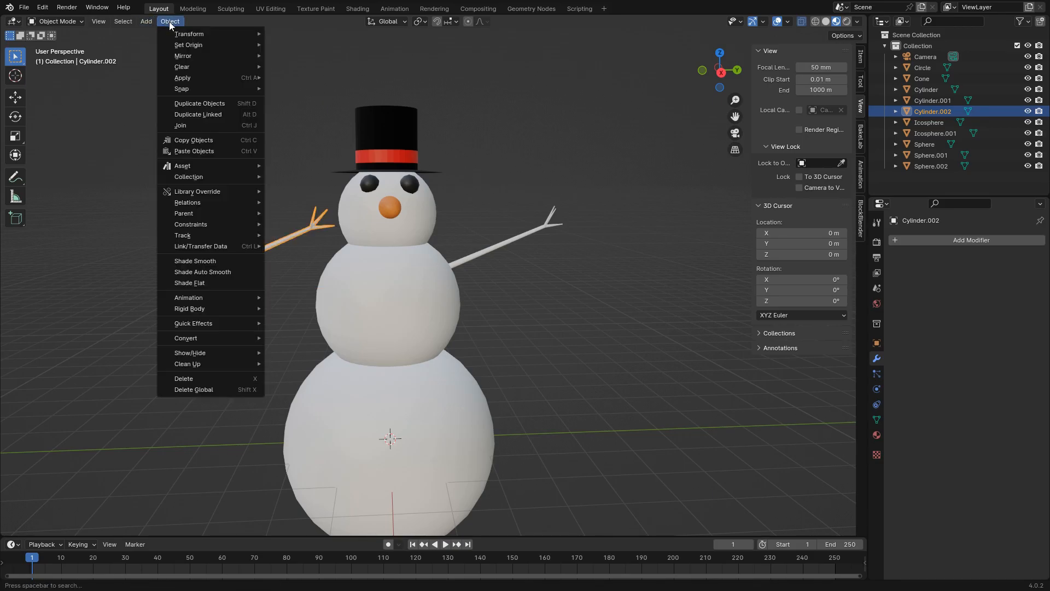
click(311, 70)
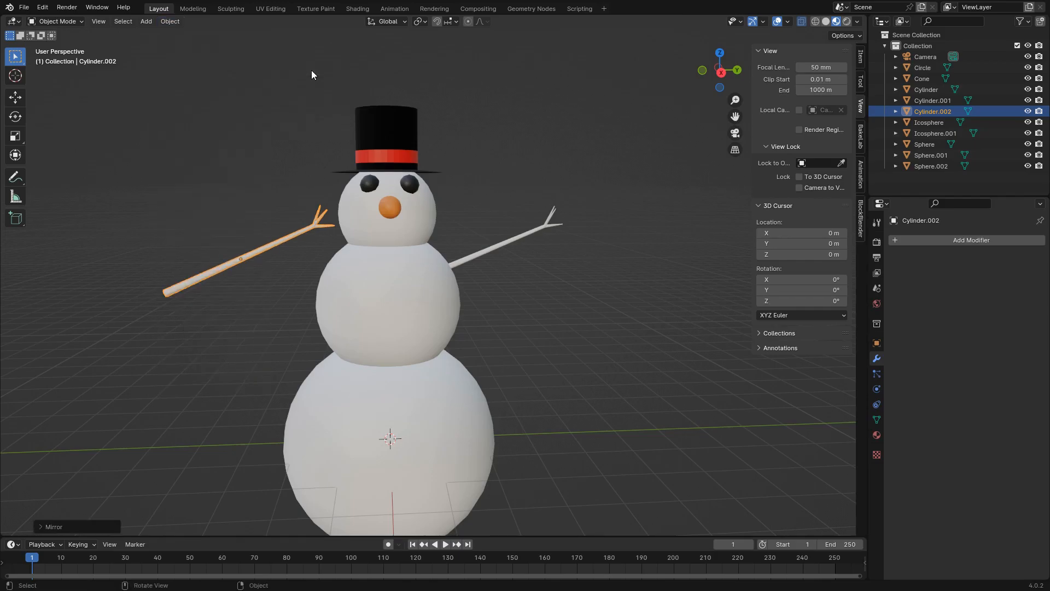
key(ctrl+z)
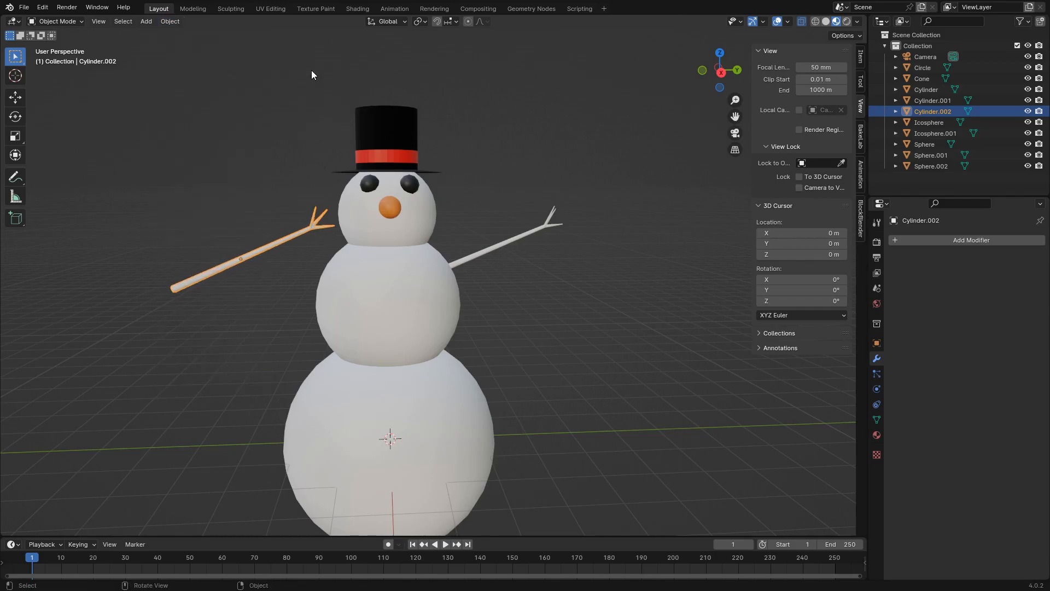
- Mirror the copied arm along the global Y axis so its fingers point away from the snowman
click(176, 21)
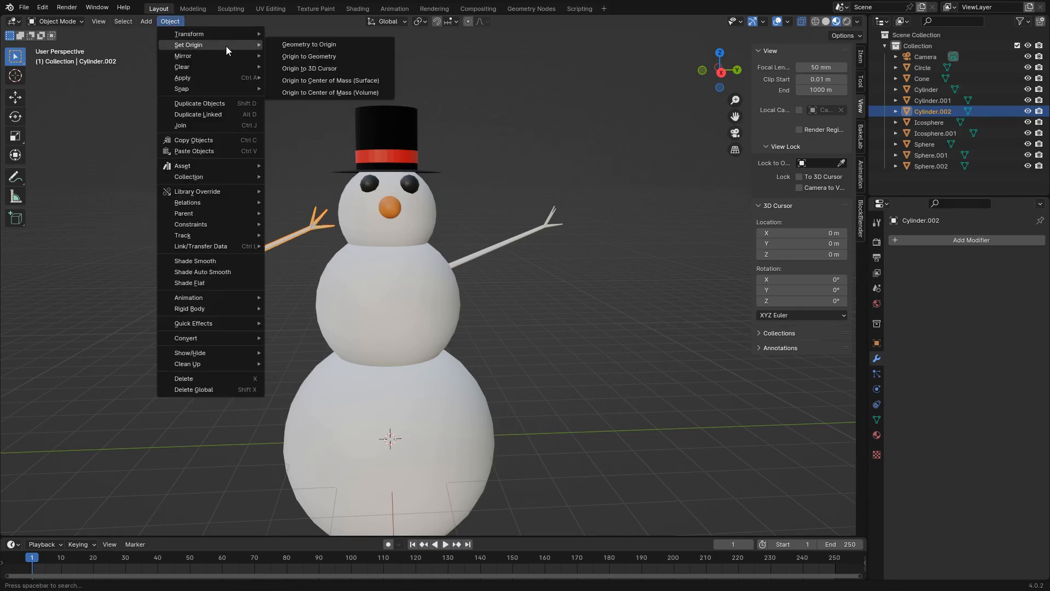
mouse_move(227, 56)
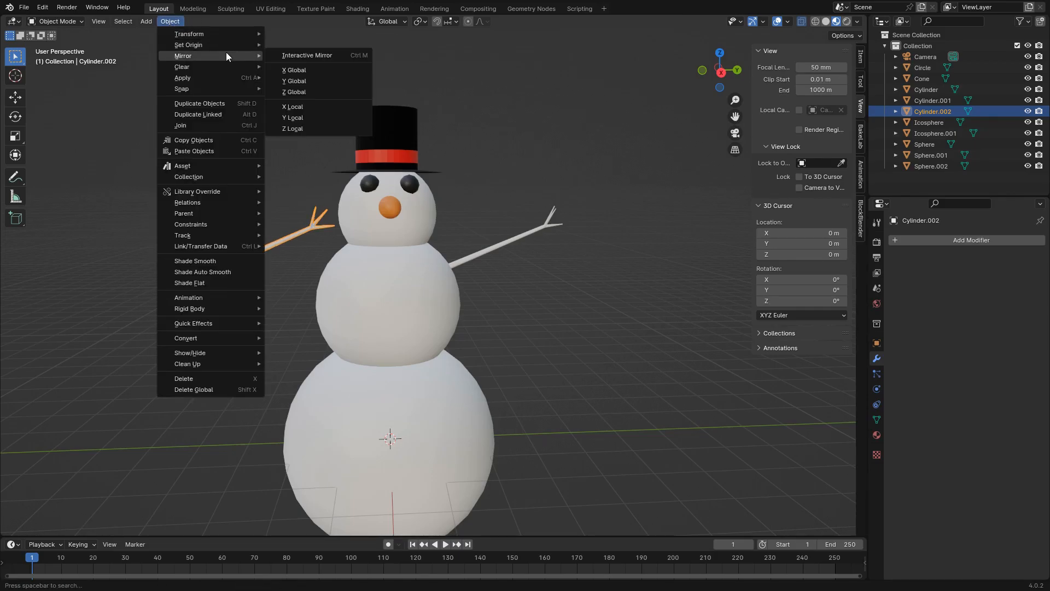
click(304, 81)
mouse_move(256, 139)
middle_down()
mouse_move(329, 143)
mouse_move(245, 136)
mouse_move(254, 127)
middle_up()
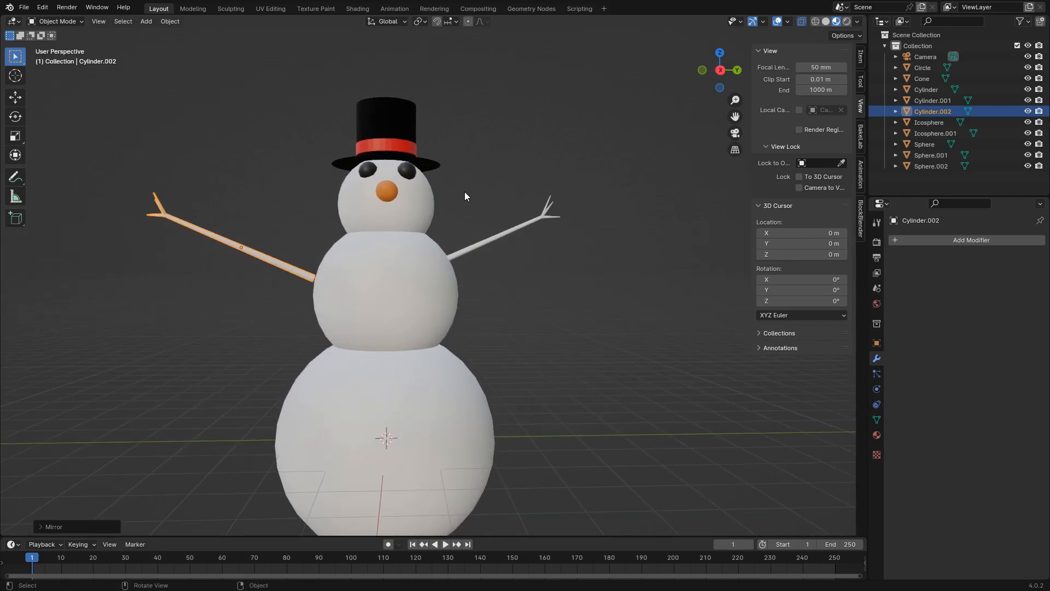
- Move the mirrored arm along the global Y axis until its inner end sits inside the middle snowball
key(g)
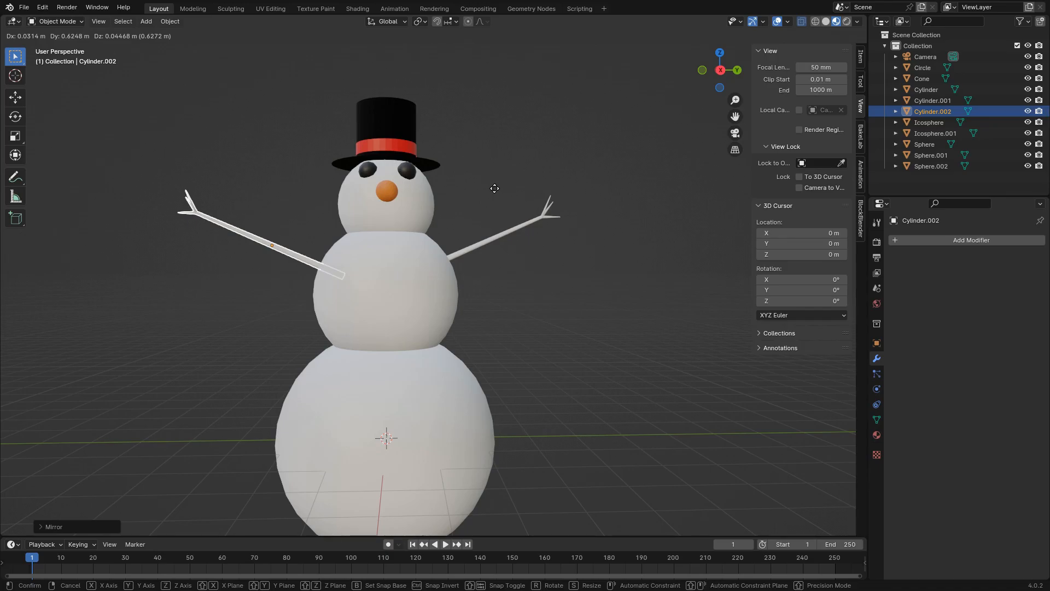
key(y)
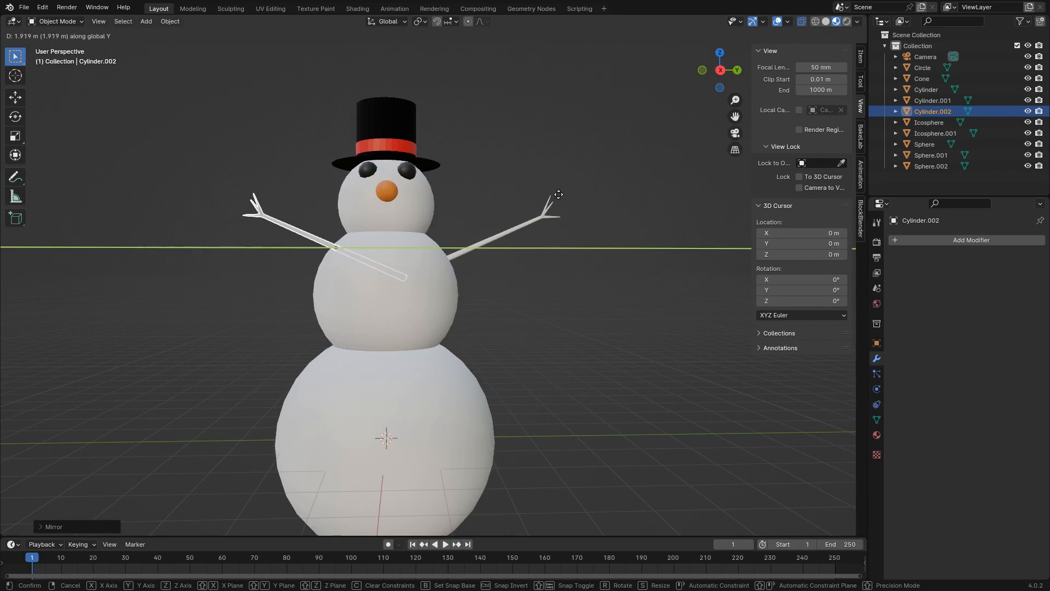
right_click(530, 195)
middle_drag(518, 168, 465, 151)
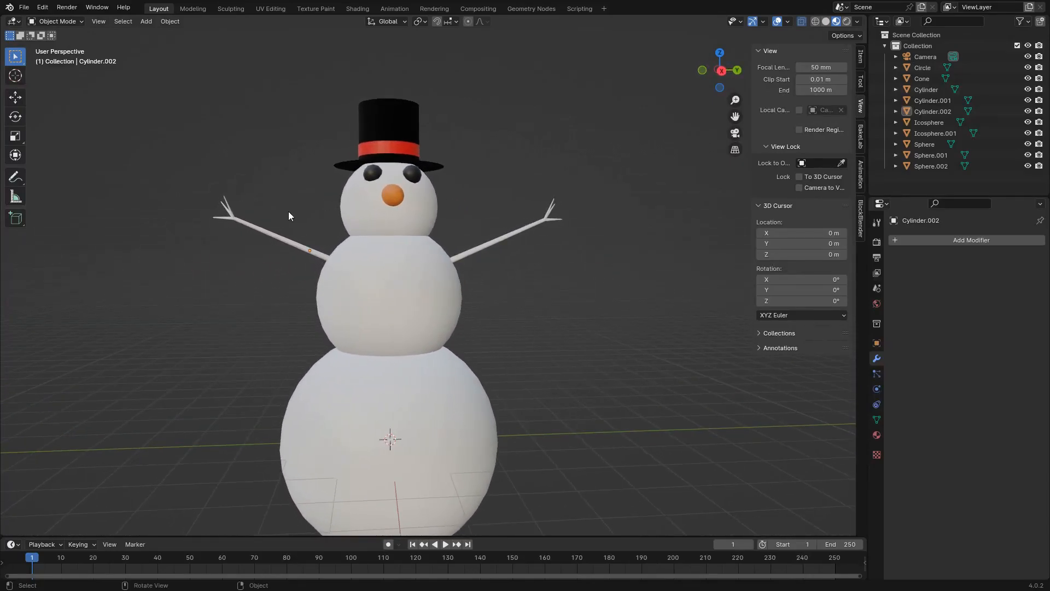
- Rotate the mirrored arm about -11 degrees and lower it slightly along the global Z axis
click(269, 235)
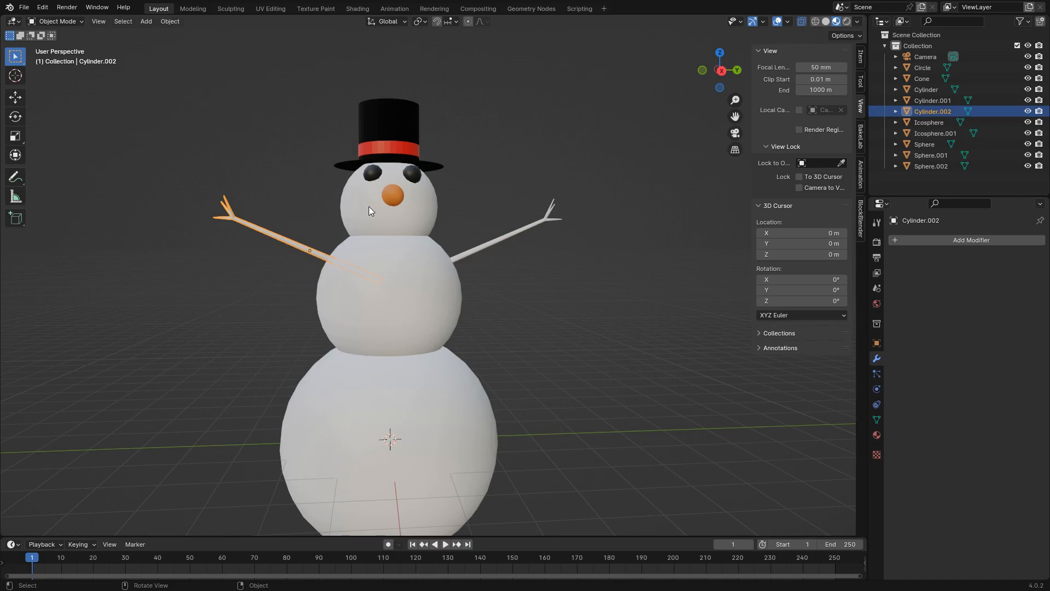
key(r)
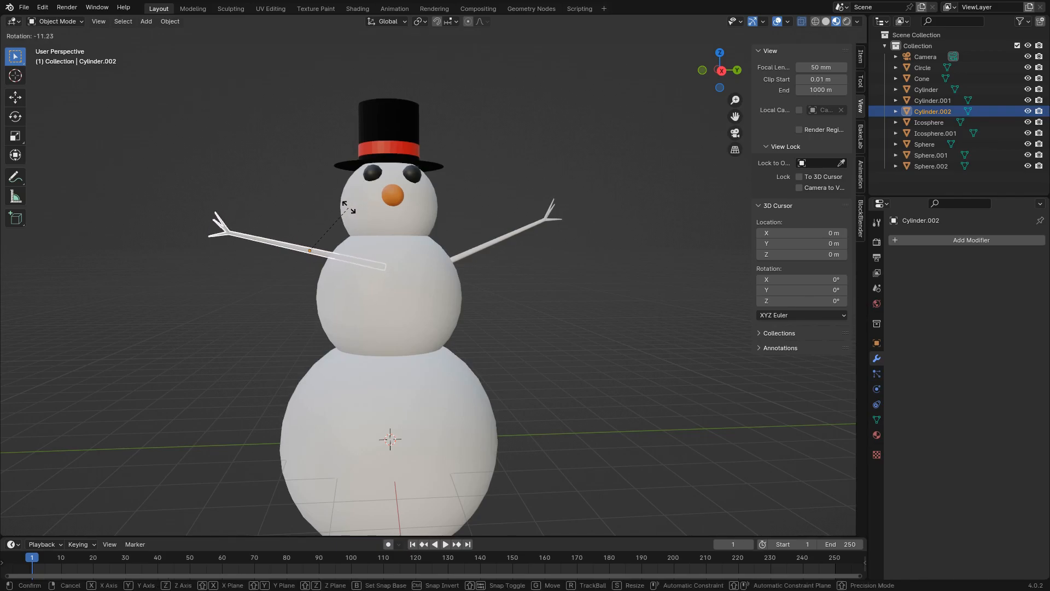
click(349, 208)
key(g)
key(z)
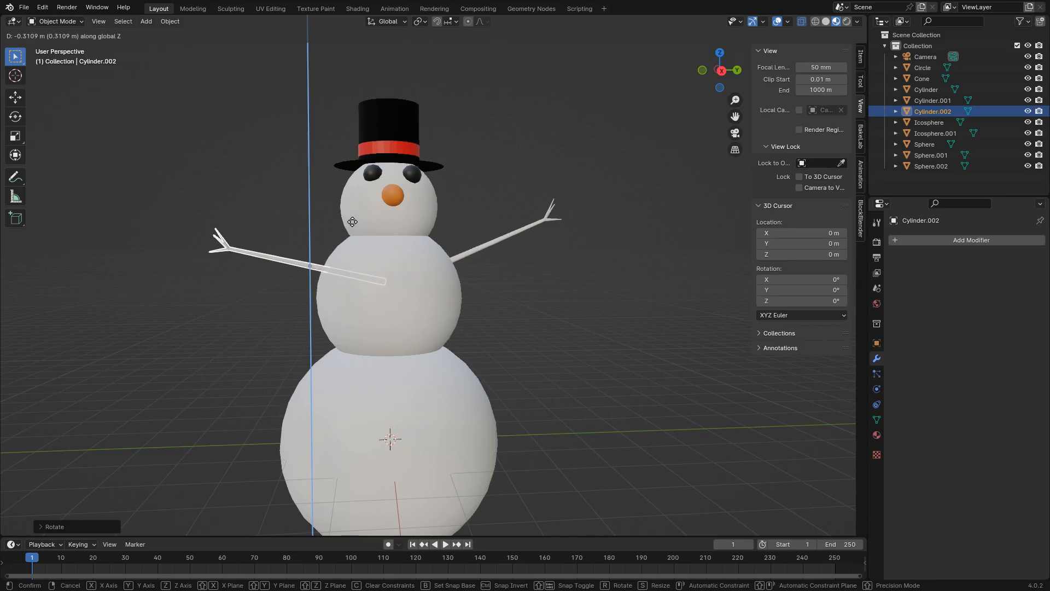
click(352, 220)
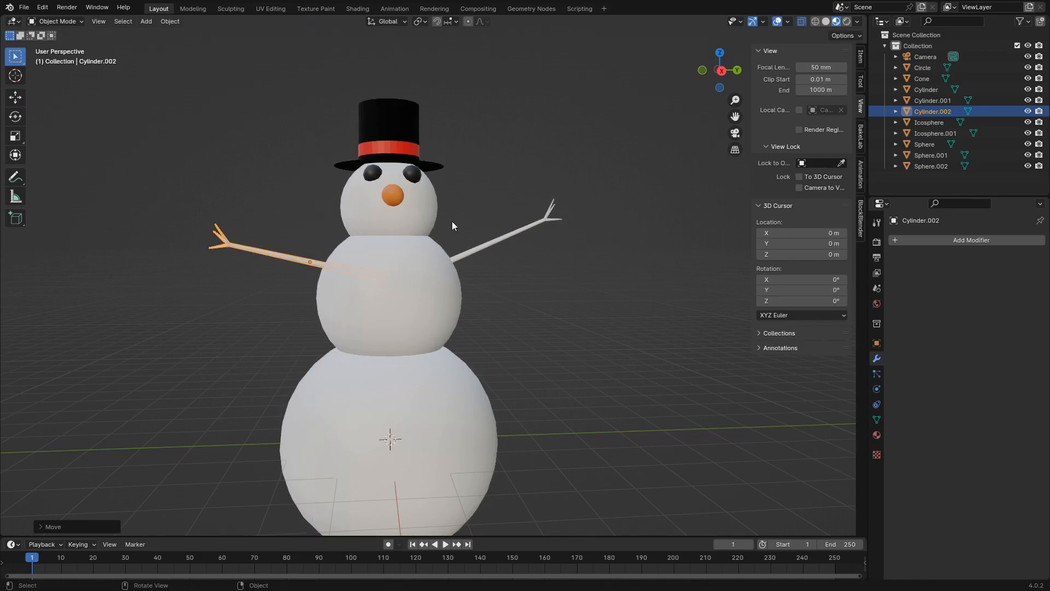
click(465, 213)
- Switch to the camera view and add a new material to the lowered arm
mouse_move(477, 169)
middle_down()
mouse_move(513, 172)
mouse_move(432, 170)
mouse_move(493, 172)
middle_up()
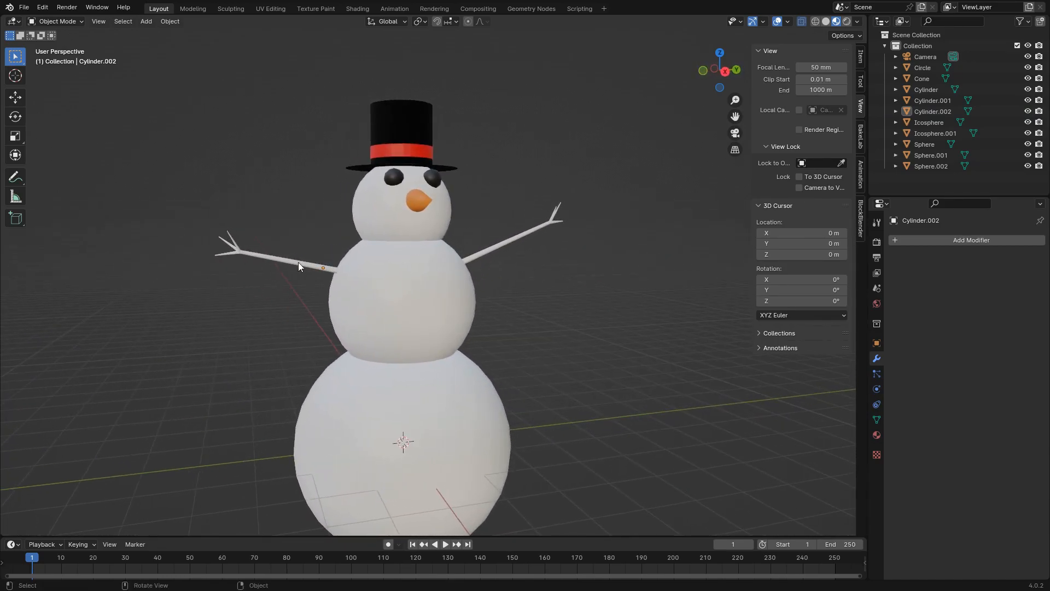
middle_drag(281, 274, 326, 195)
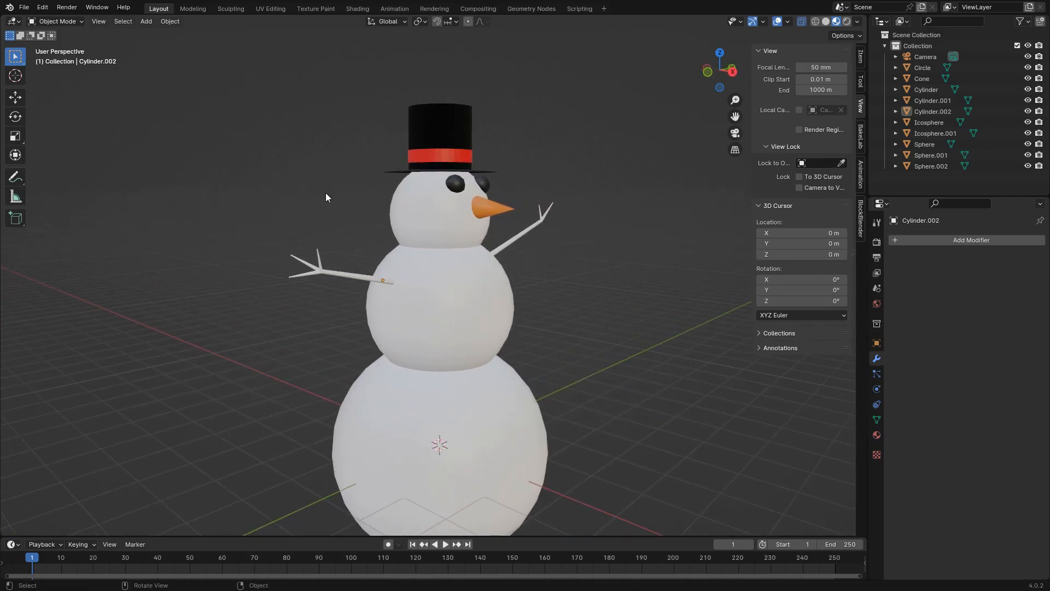
key(KP_0)
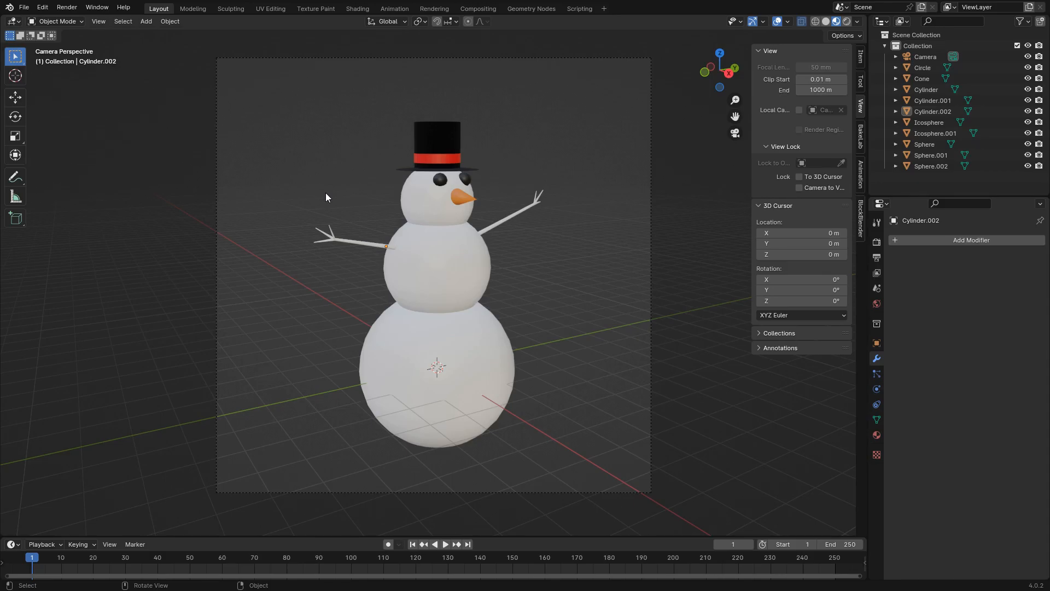
click(339, 236)
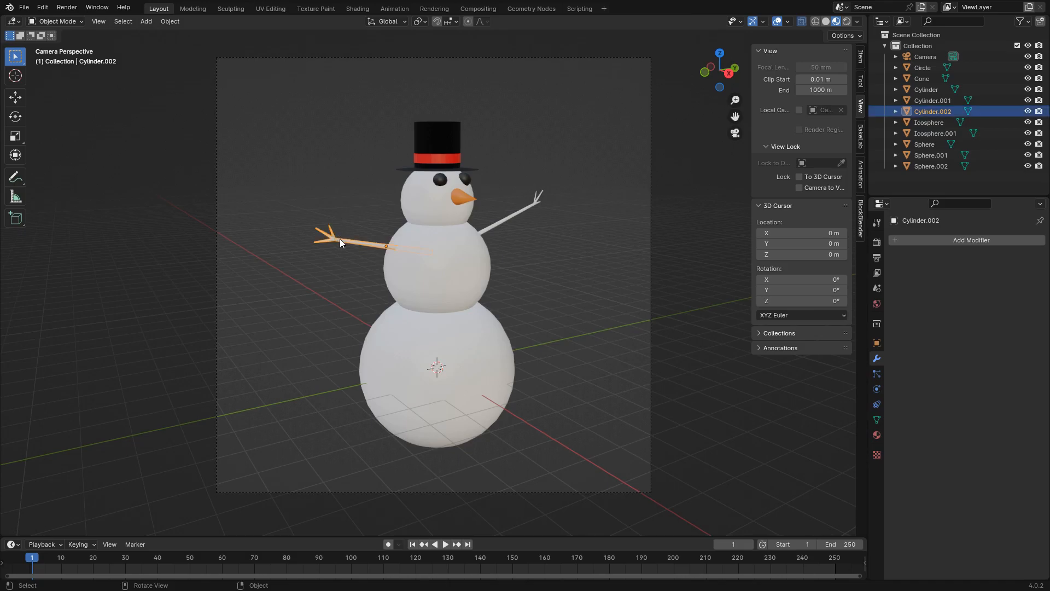
click(968, 240)
mouse_move(967, 241)
click(877, 435)
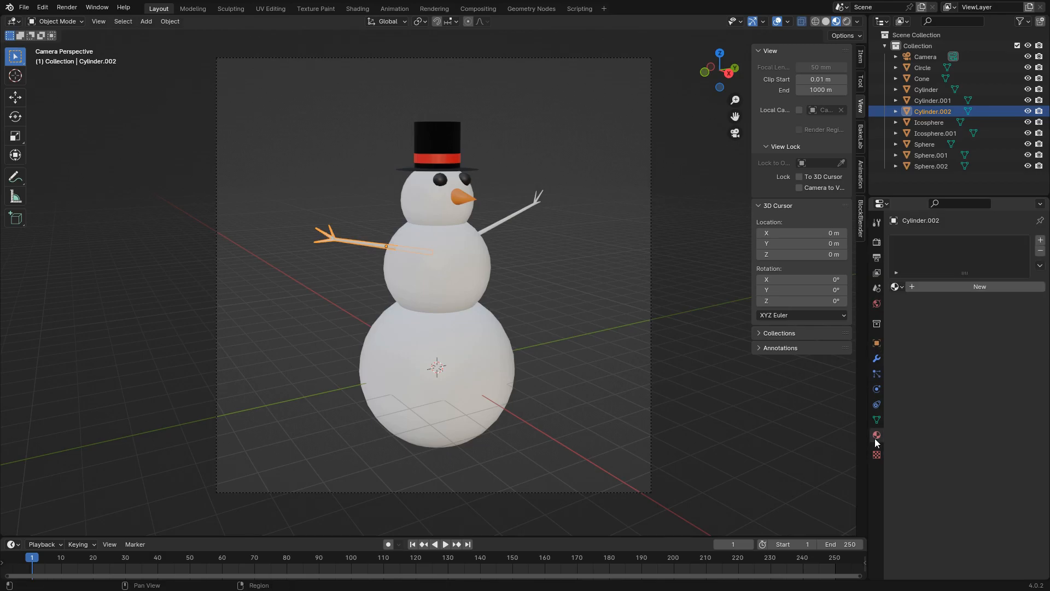
click(958, 288)
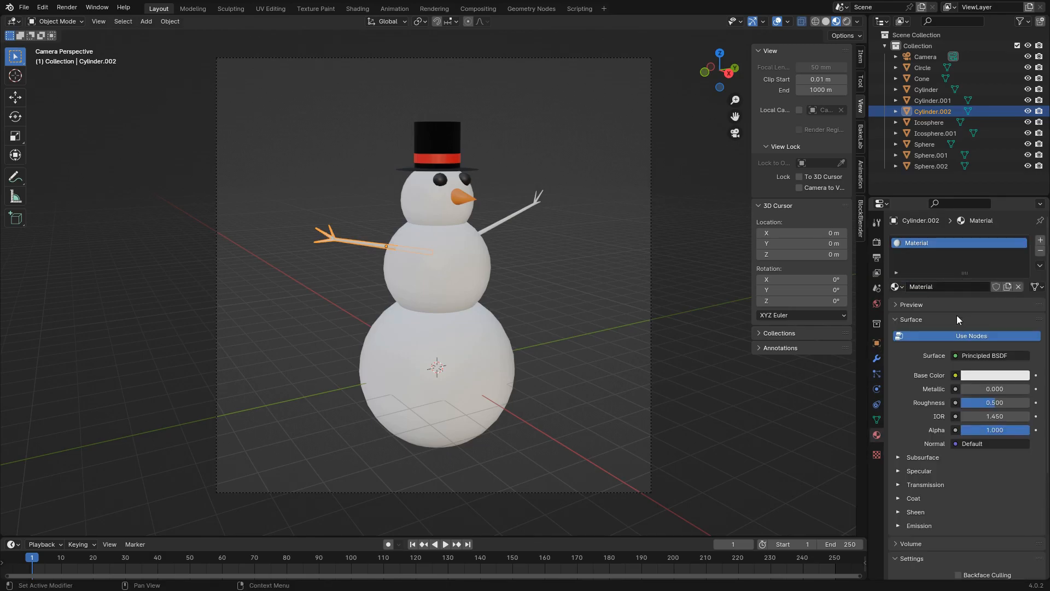
- Set the lowered arm material's base color to brown and name the material Branch
click(984, 375)
mouse_move(957, 257)
mouse_down()
mouse_move(955, 287)
mouse_move(963, 278)
mouse_up()
drag(1021, 235, 1023, 259)
drag(962, 272, 948, 281)
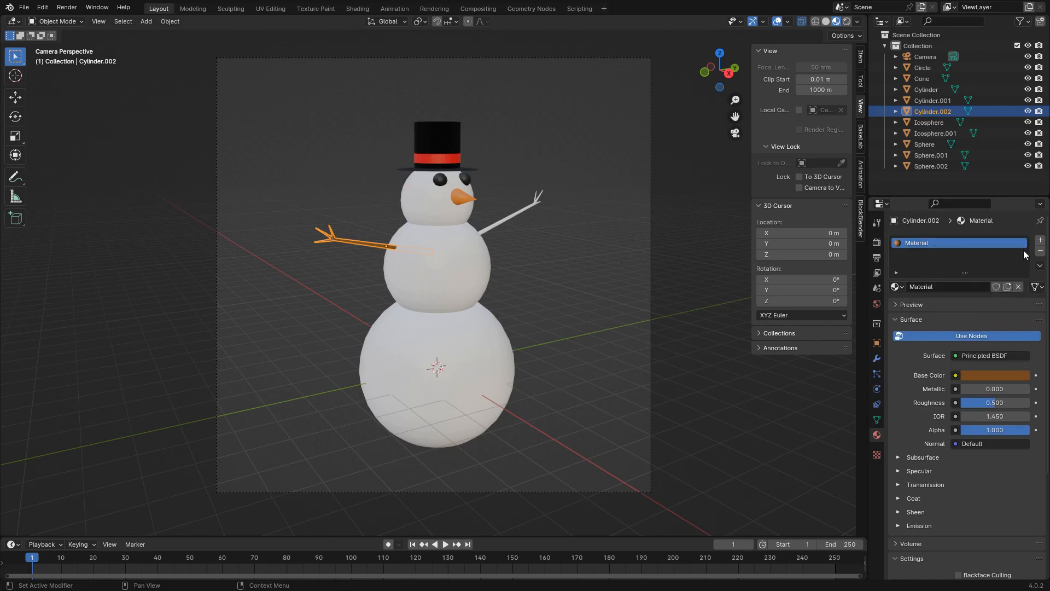
click(935, 286)
text(Branch)
key(Return)
- Assign the existing Branch material to the raised arm
click(525, 208)
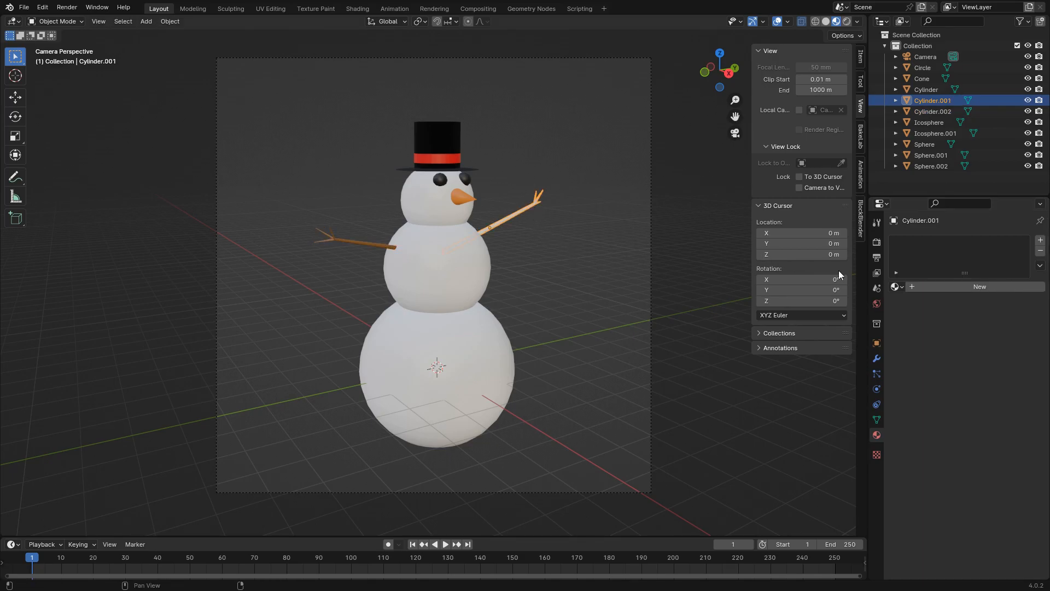
click(898, 287)
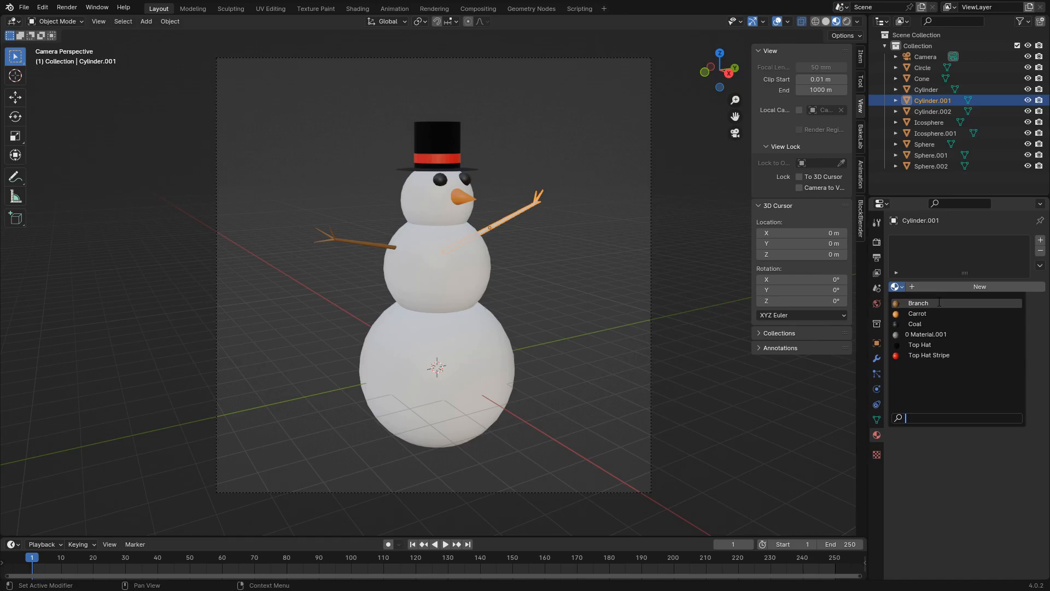
click(975, 288)
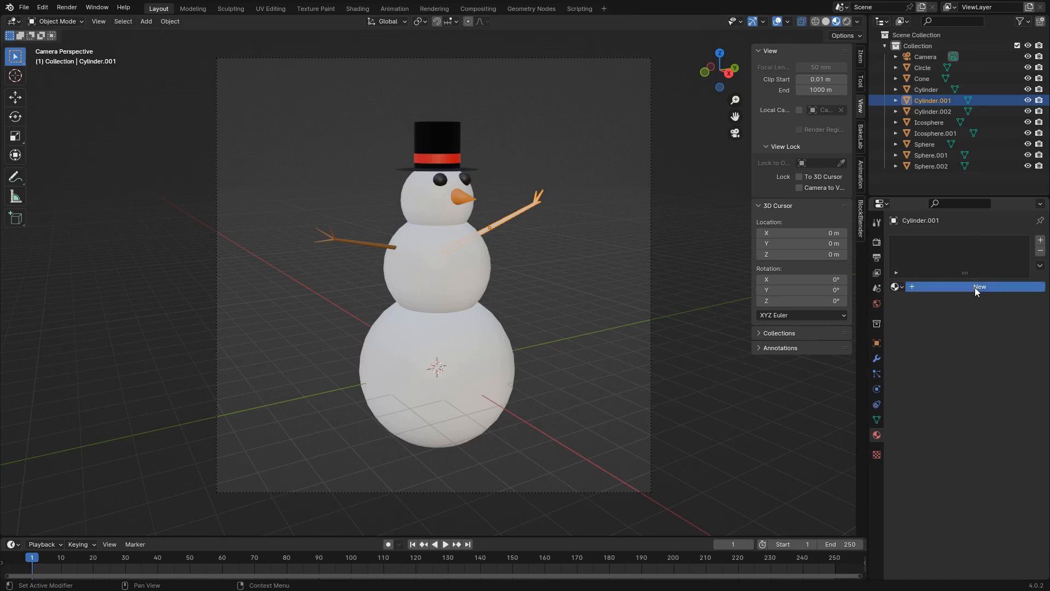
click(895, 286)
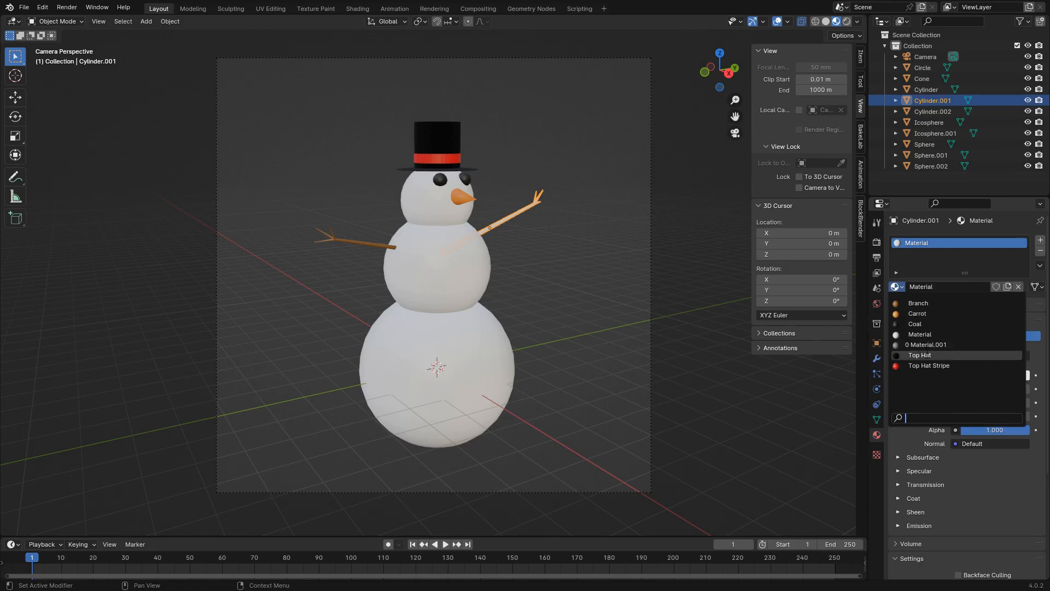
click(924, 304)
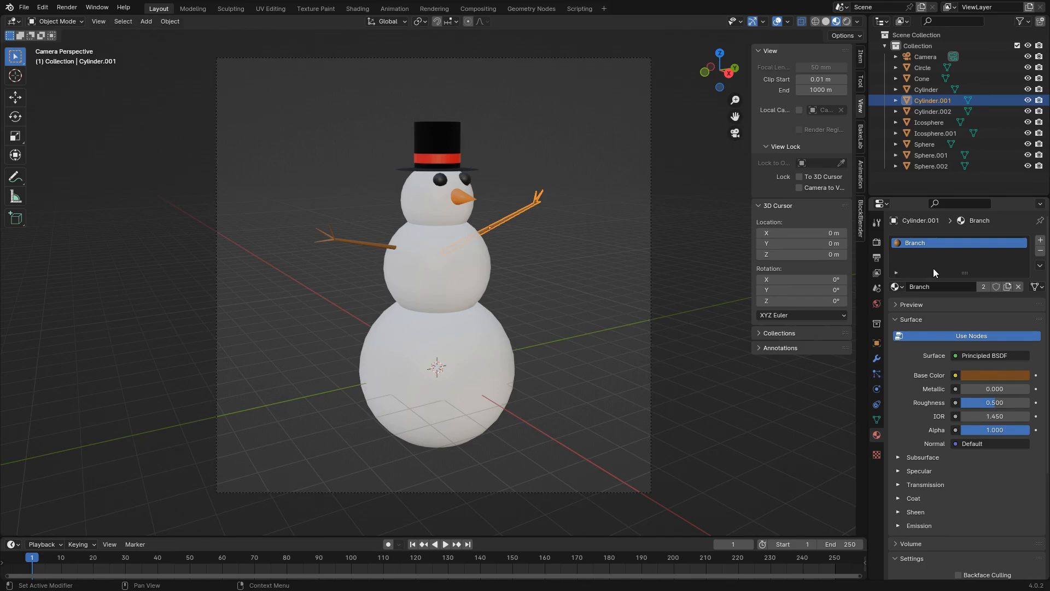
- Rename the Circle object, the red stripe around the hat, as Hat Band
click(931, 70)
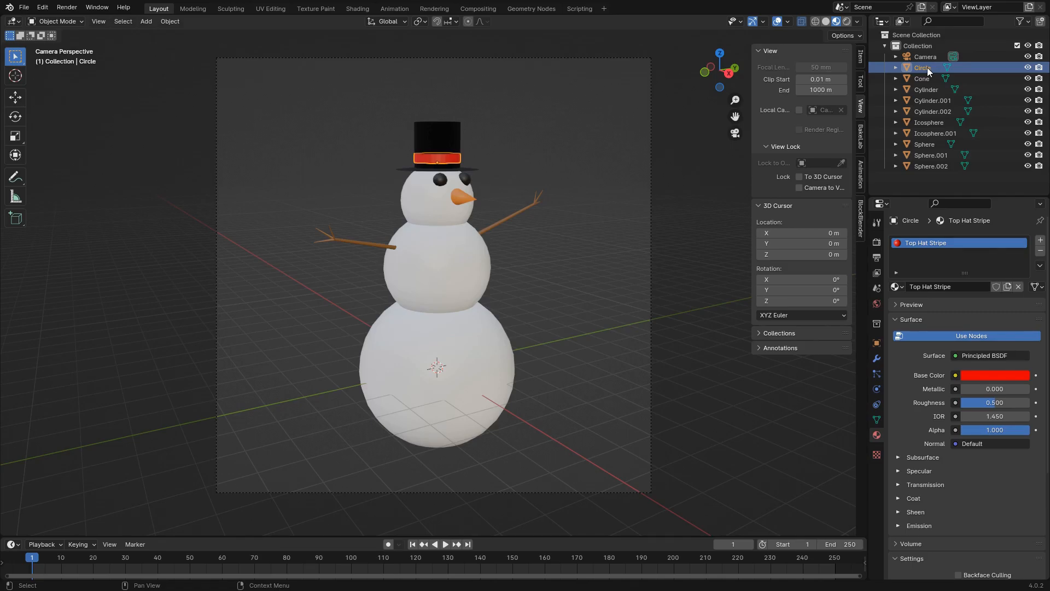
double_click(927, 67)
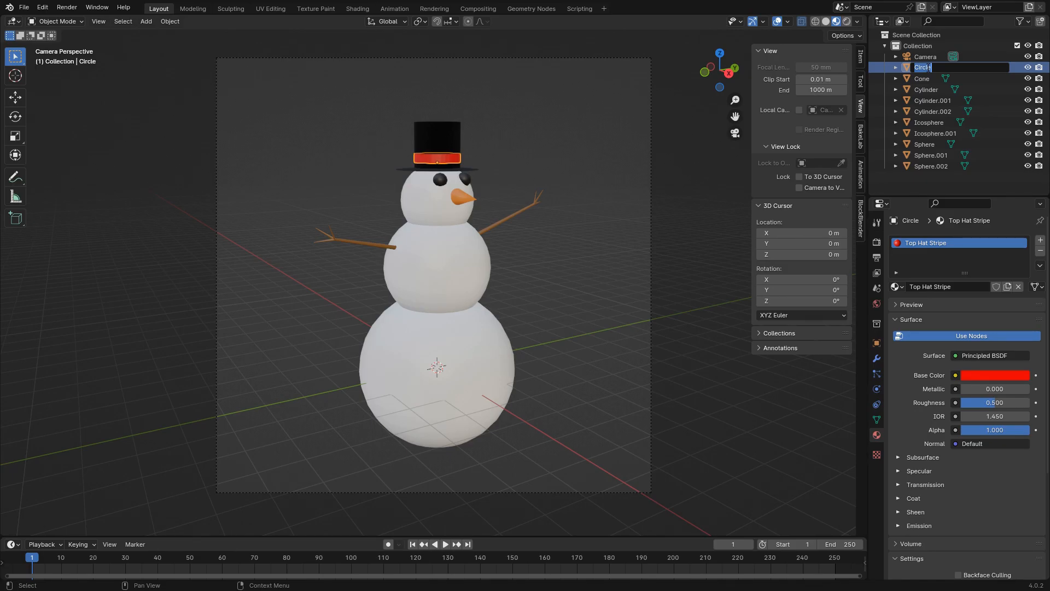
text(Hat Band)
key(Return)
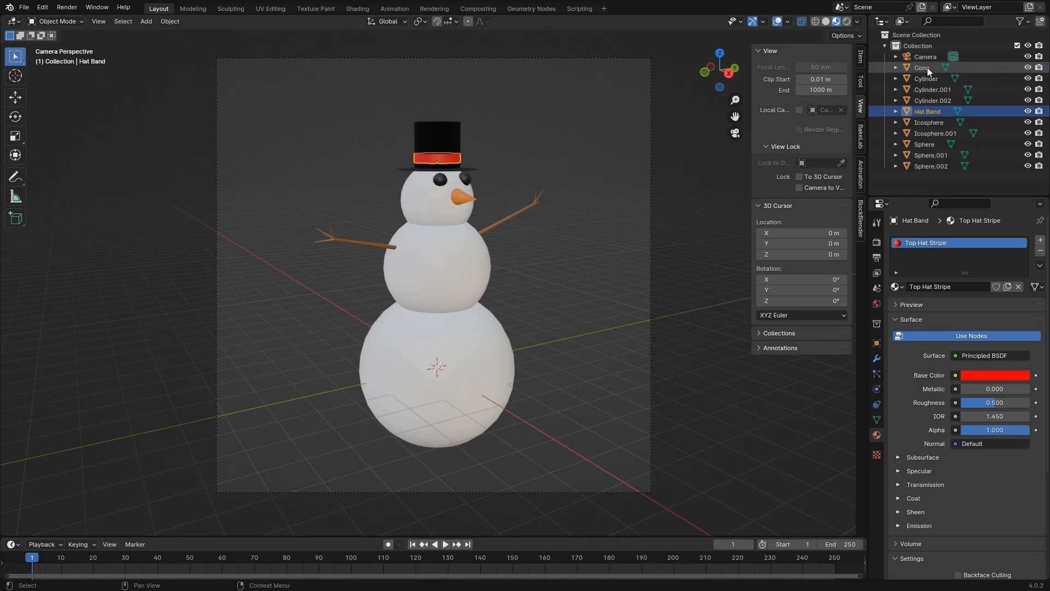
- Rename the Cone object as Carrot Nose
click(928, 67)
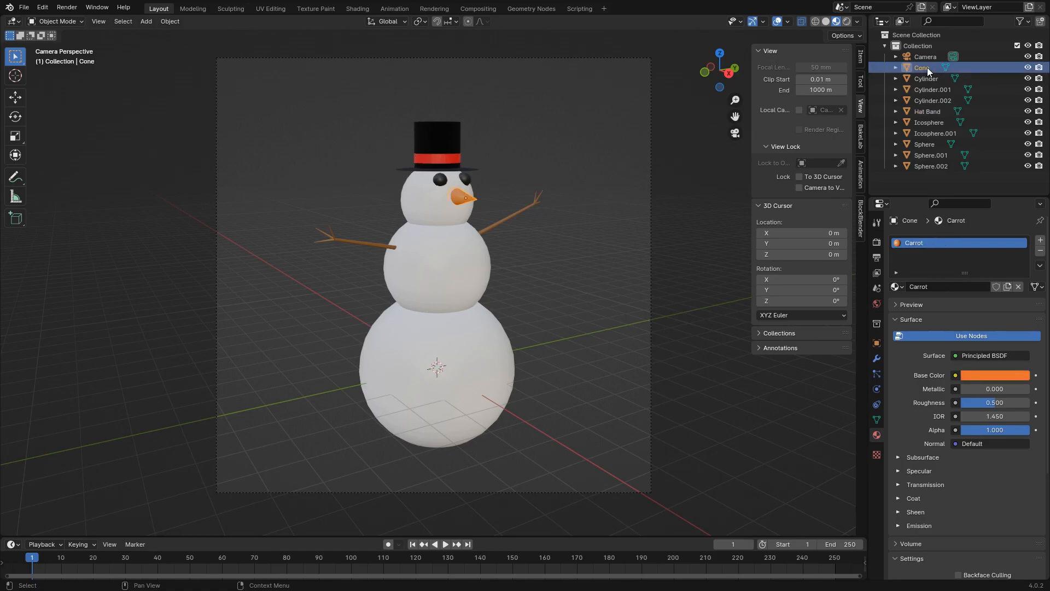
double_click(927, 68)
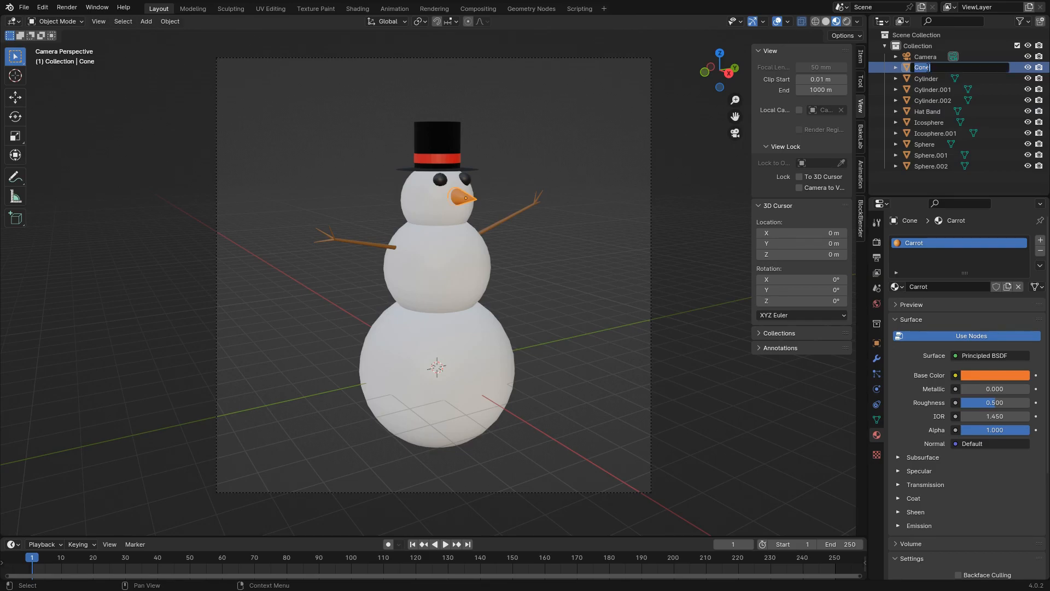
text(Carrot Nose)
key(Return)
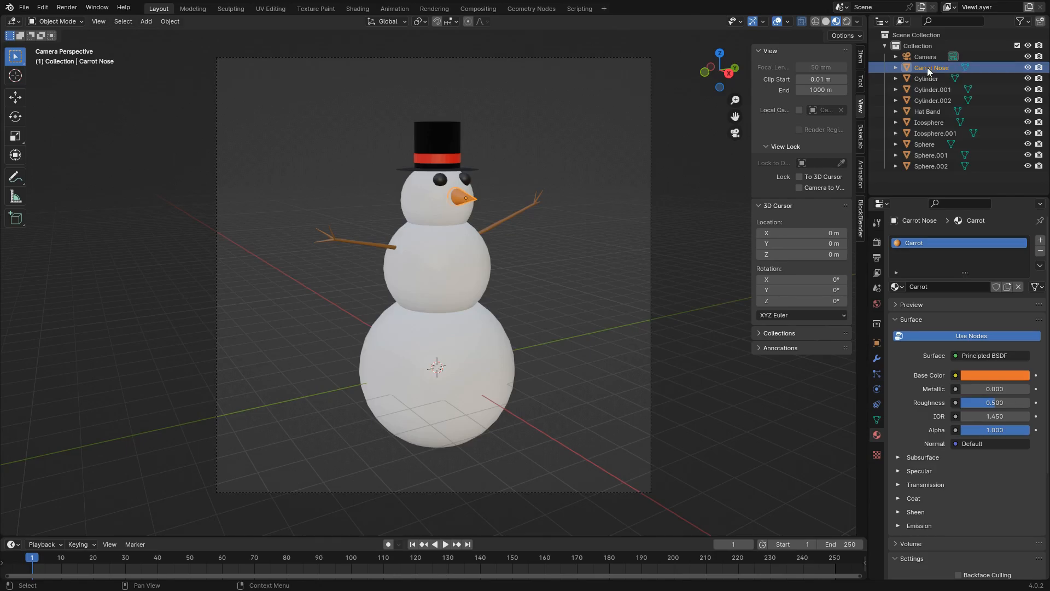
- Rename the Cylinder object, the black hat, as Top Hat
click(927, 79)
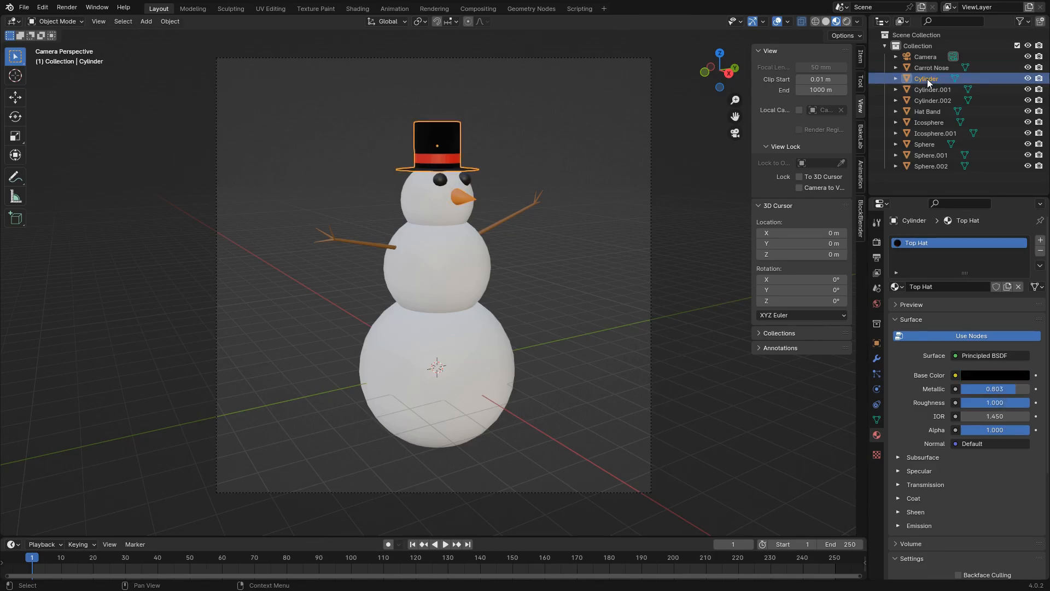
double_click(927, 79)
text(Top Hat)
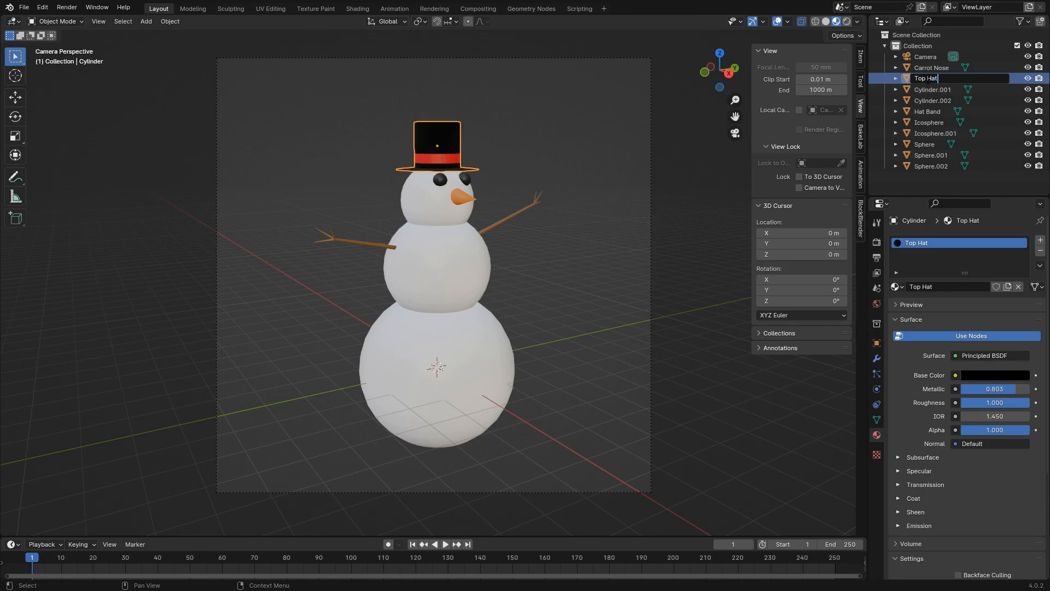
key(Return)
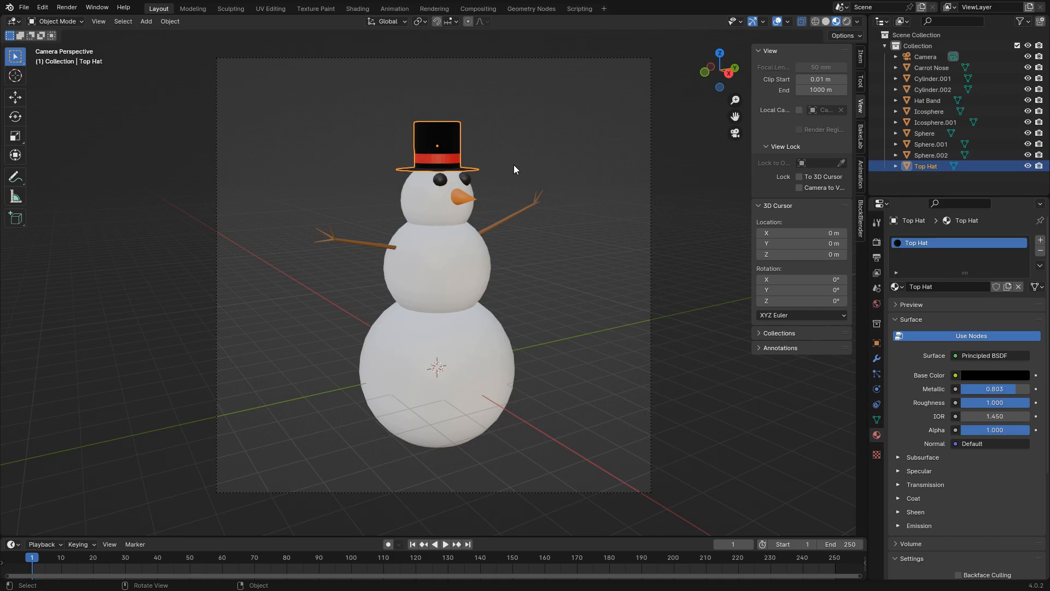
- Rename the raised arm object Cylinder.001 as Branch Arm Left
click(924, 81)
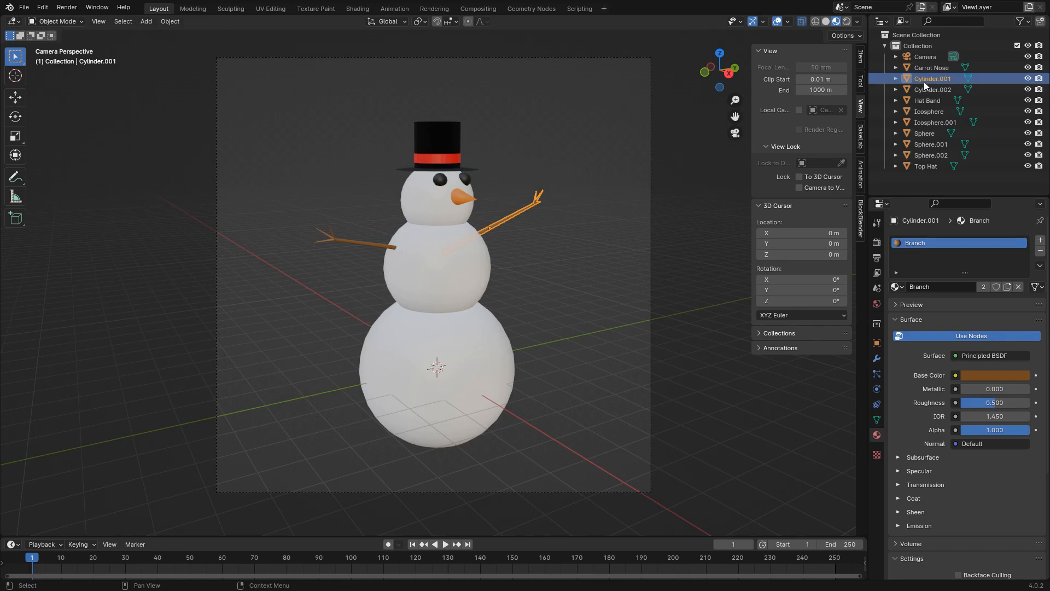
double_click(924, 81)
text(Branc)
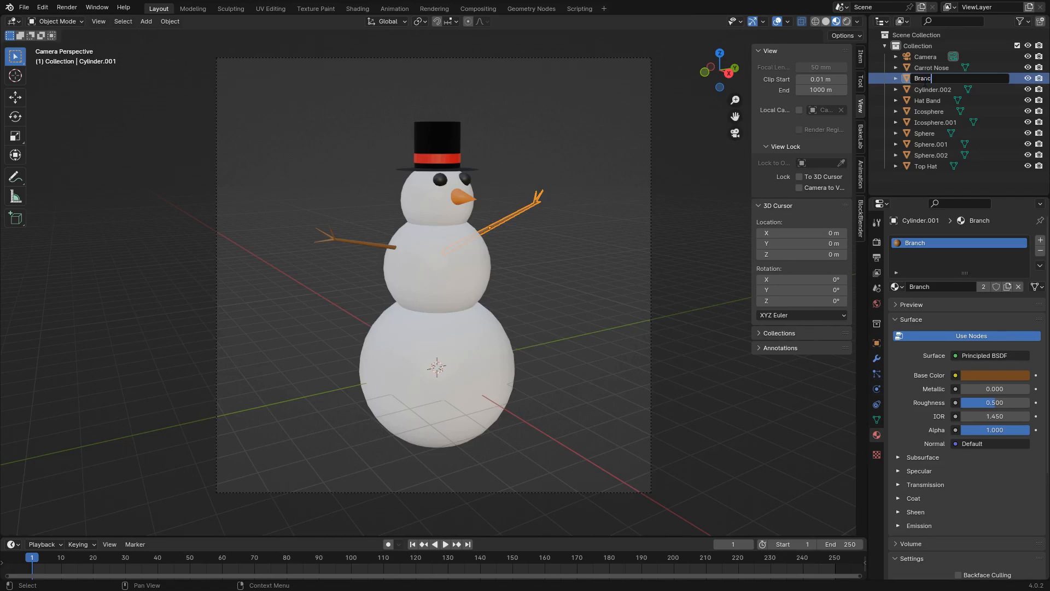
text(h Arm Left)
key(Return)
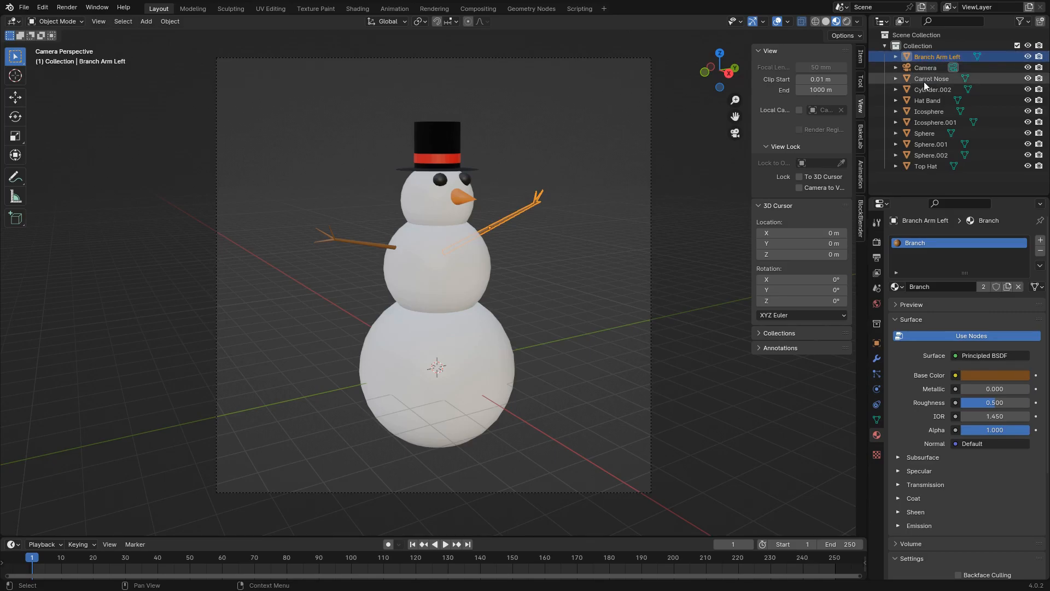
- Rename the lowered arm object Cylinder.002 as Banch Arm Right
click(927, 90)
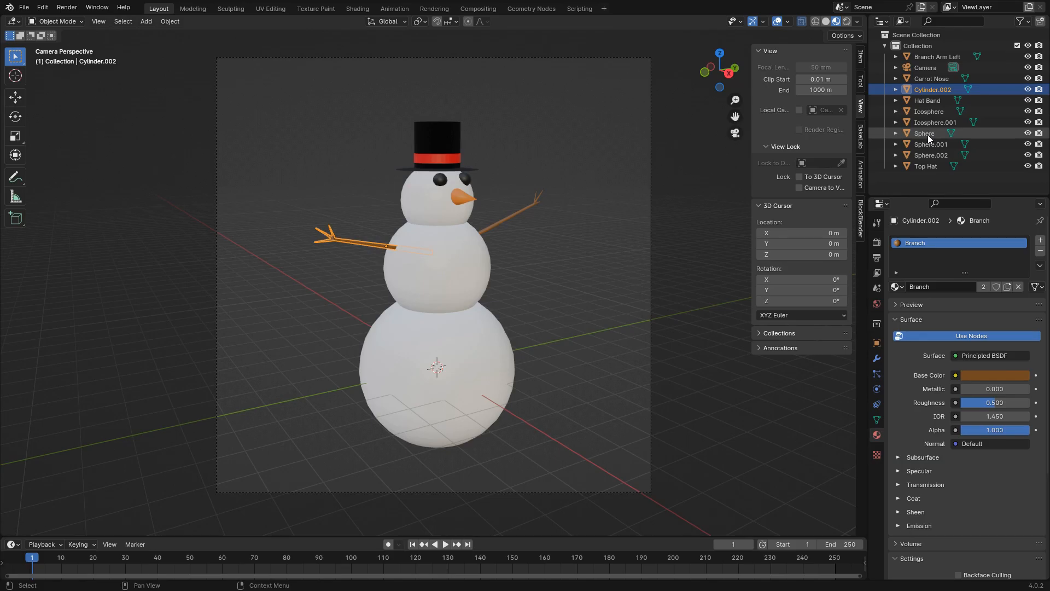
key(F2)
text(Banch Arm Rif)
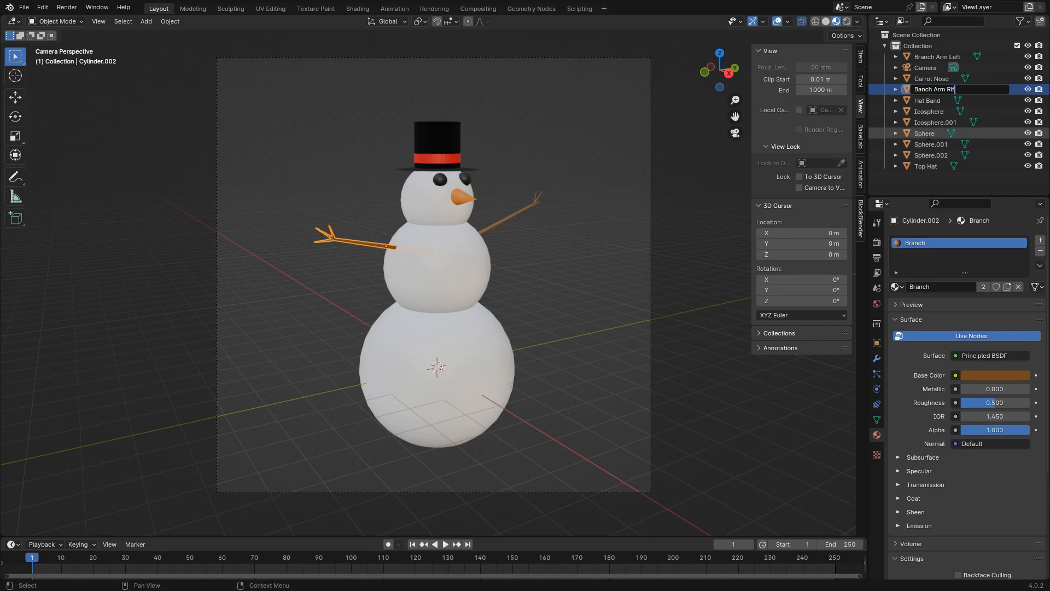
key(BackSpace)
text(ght)
key(Return)
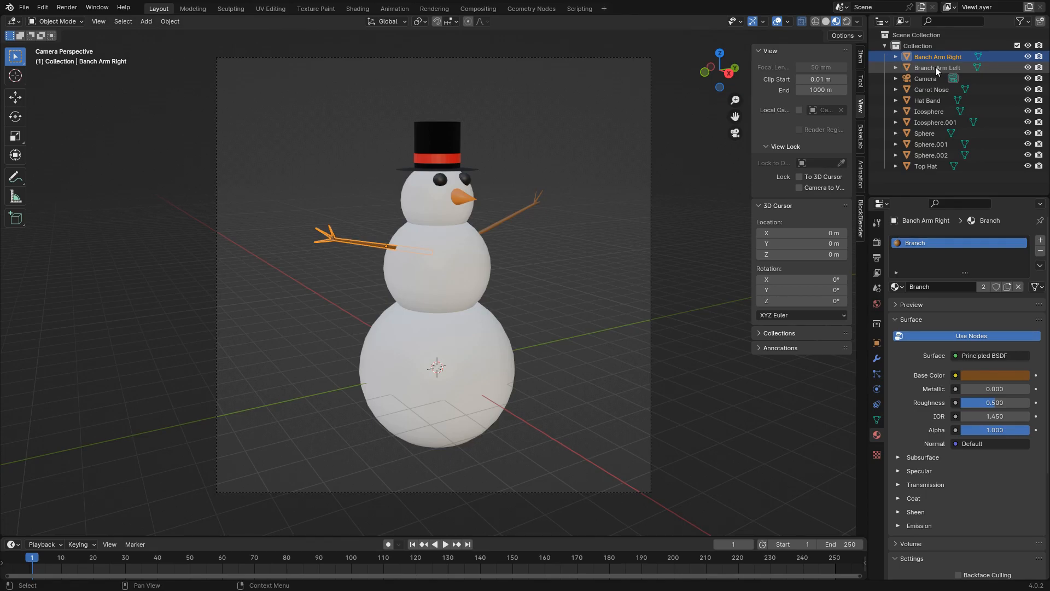
- Correct the misspelled name of the lowered arm object to Branch Arm Right
double_click(934, 59)
click(917, 57)
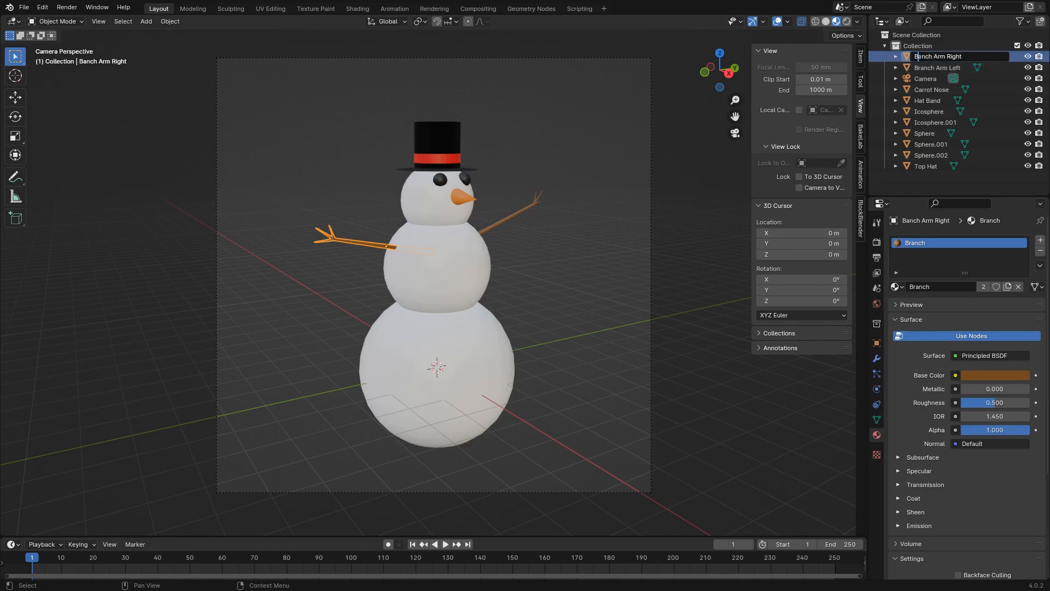
text(r)
key(Return)
- Rename the Icosphere object, the eye beside the carrot's tip, as Coal Eye Left
click(931, 112)
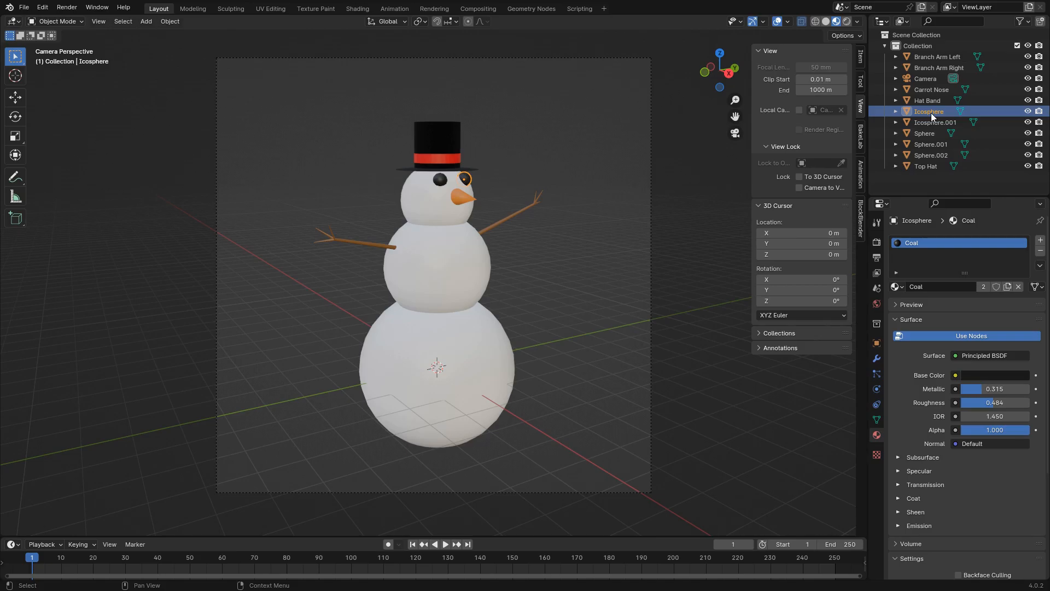
double_click(931, 112)
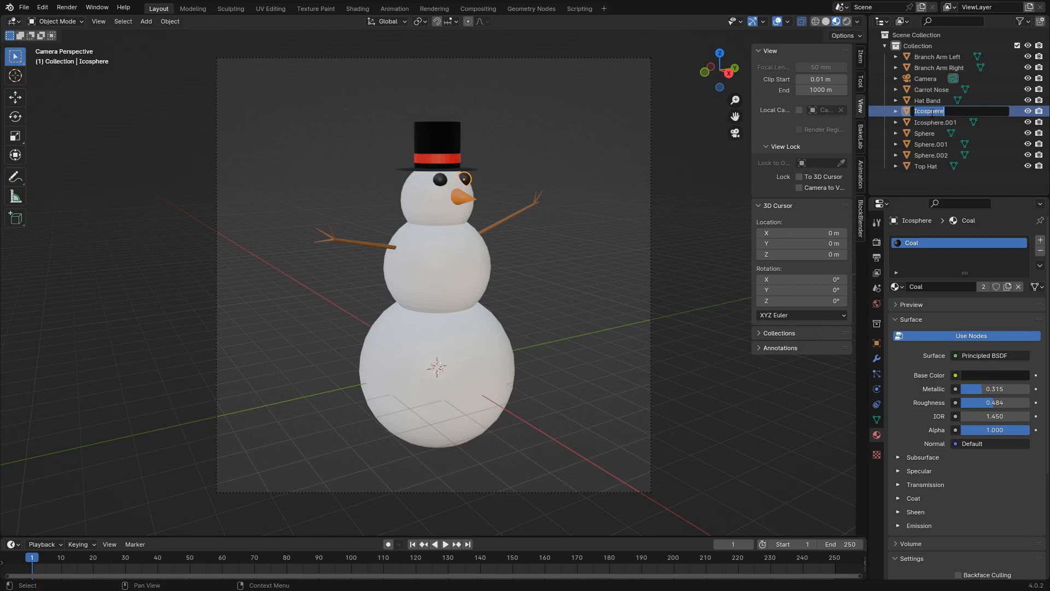
text(Coal Eye Left)
key(Return)
- Rename the other eye object, Icosphere.001, as Coal Eye Right
click(933, 121)
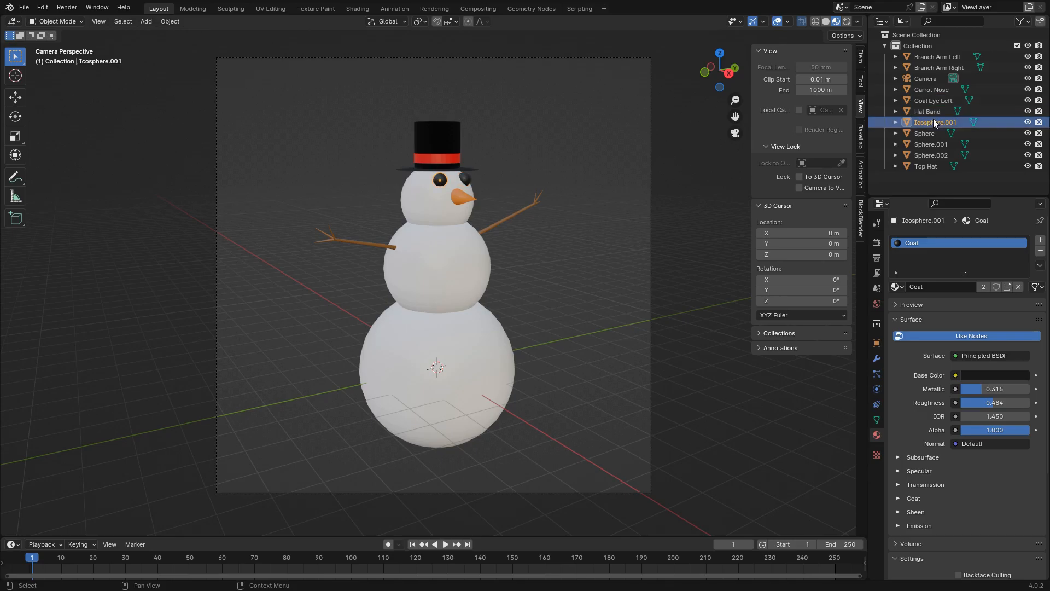
double_click(934, 121)
text(Coal Eye)
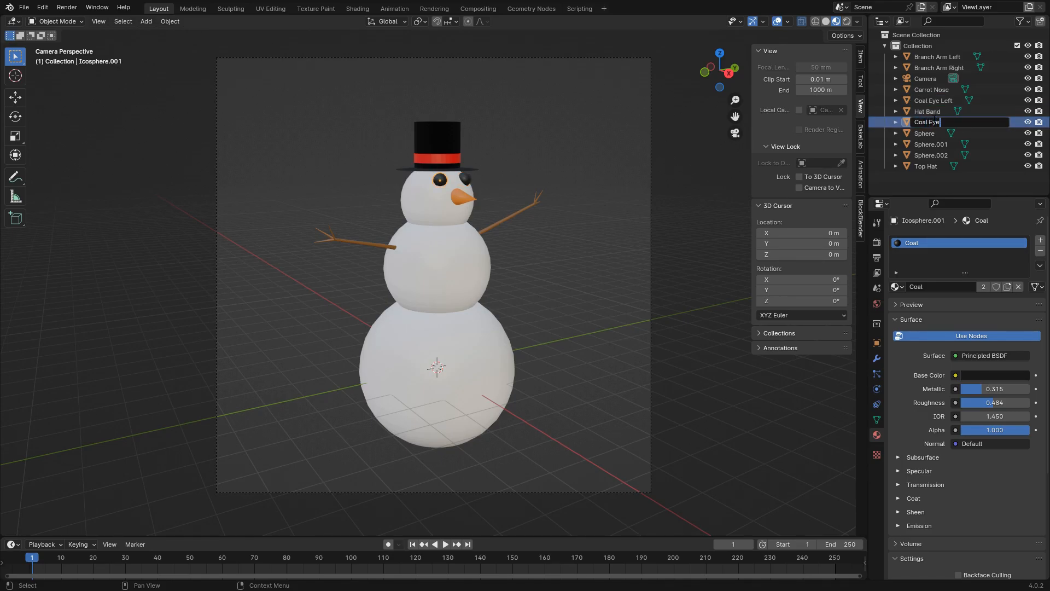
text( Right)
key(Return)
- Rename the Sphere object, the snowman's large lowest ball, as Body Base
click(933, 133)
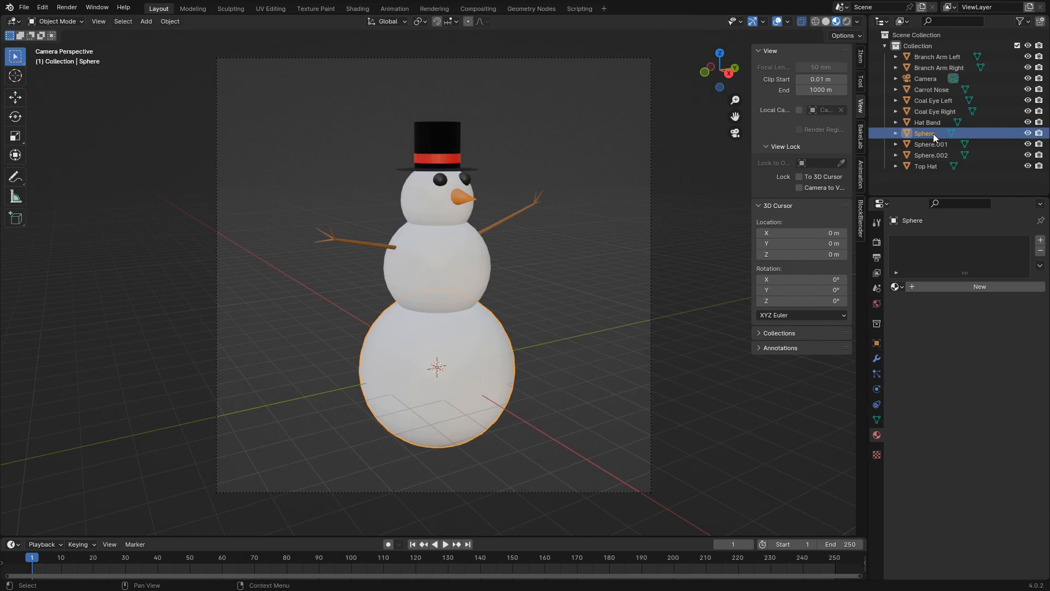
double_click(933, 134)
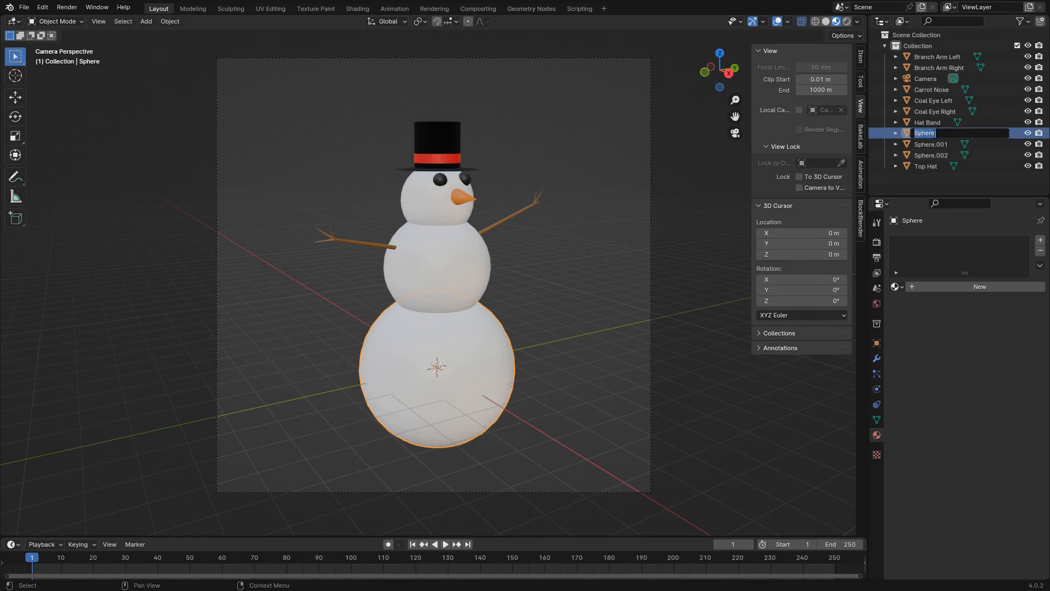
text(Body Base)
key(Return)
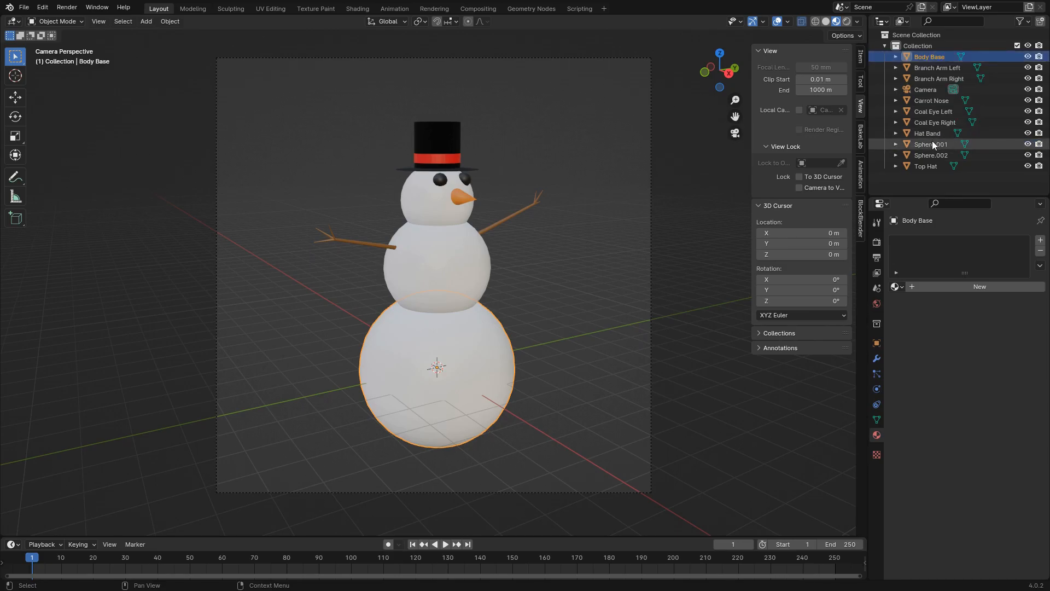
- Rename the Sphere.001 object, the snowman's head, as Body Head
click(933, 142)
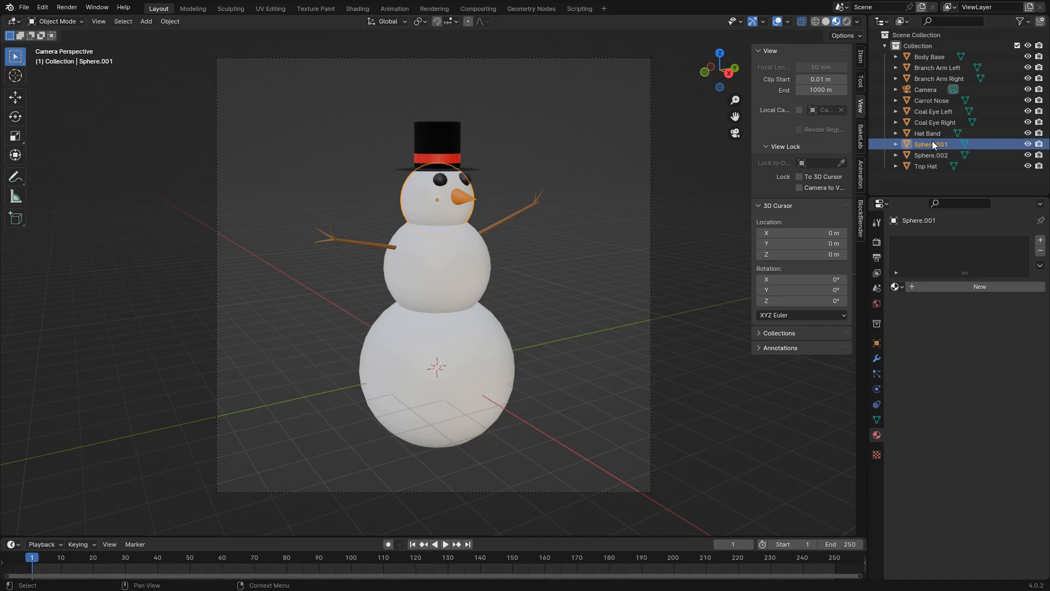
double_click(933, 142)
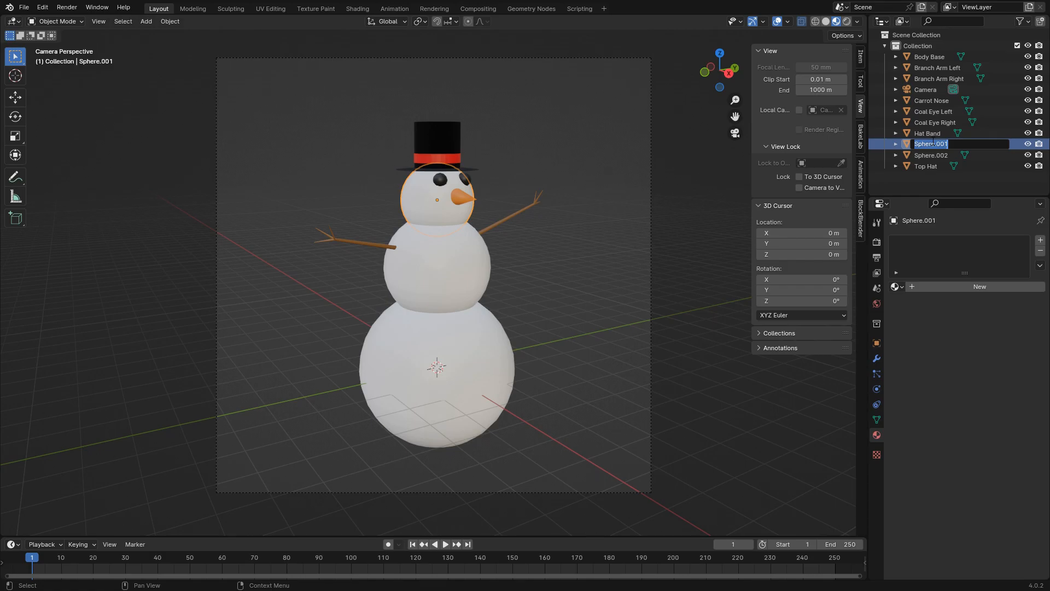
text(Body Head)
key(Return)
- Rename the Sphere.002 object, the snowman's central ball, as Body Middle
click(937, 155)
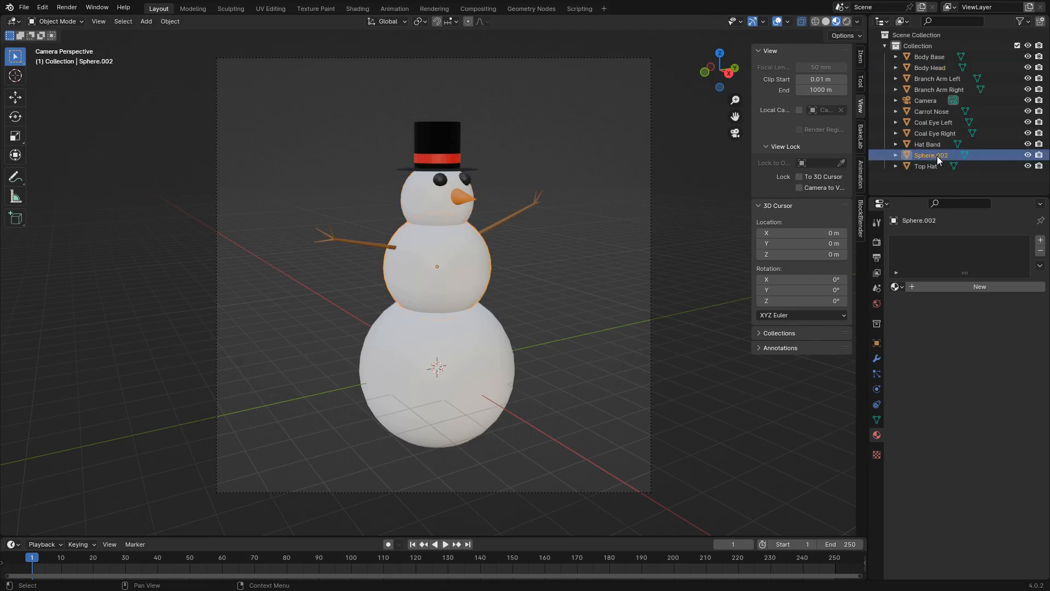
double_click(937, 156)
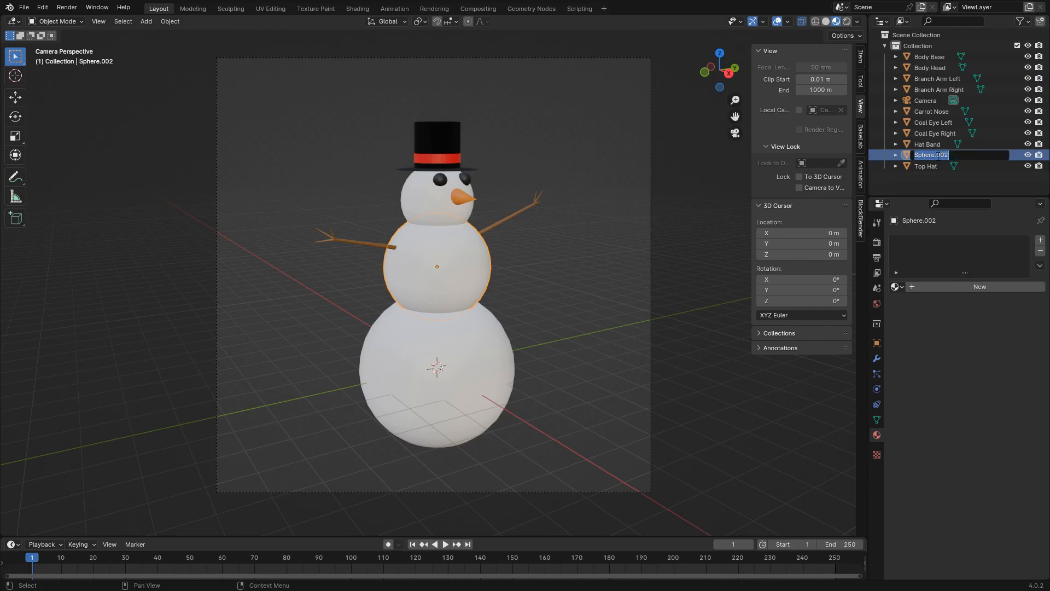
text(Bod)
text(y Md)
text(iddle)
key(Return)
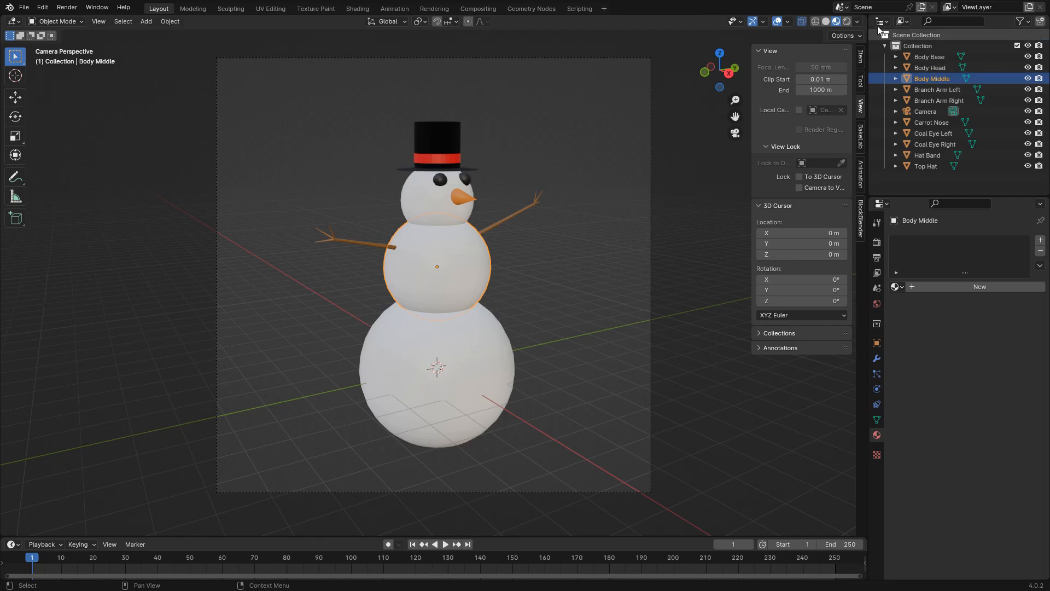
- Switch the viewport to rendered shading and deselect all objects
click(847, 22)
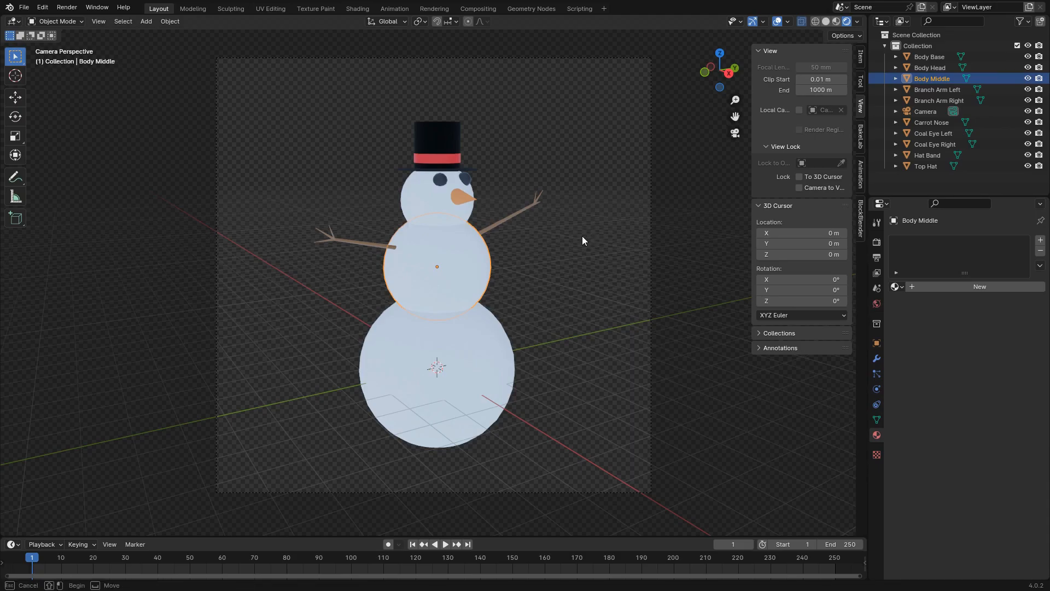
key(alt+a)
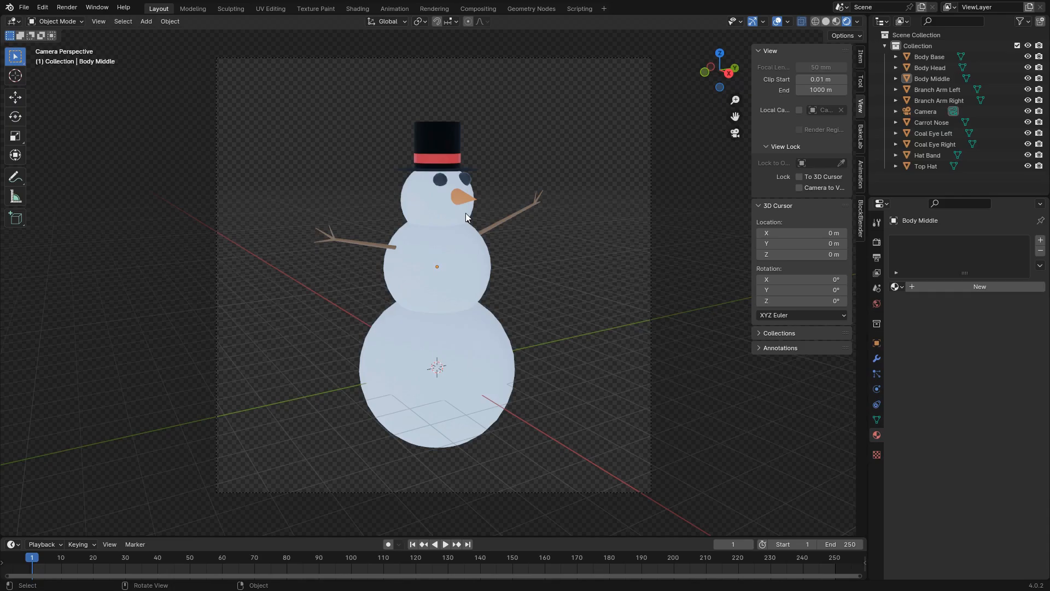
- Examine the rendered snowman's hat, face, body and arms up close, from several angles and through the camera
scroll(465, 189, up, 3)
middle_drag(464, 189, 487, 172)
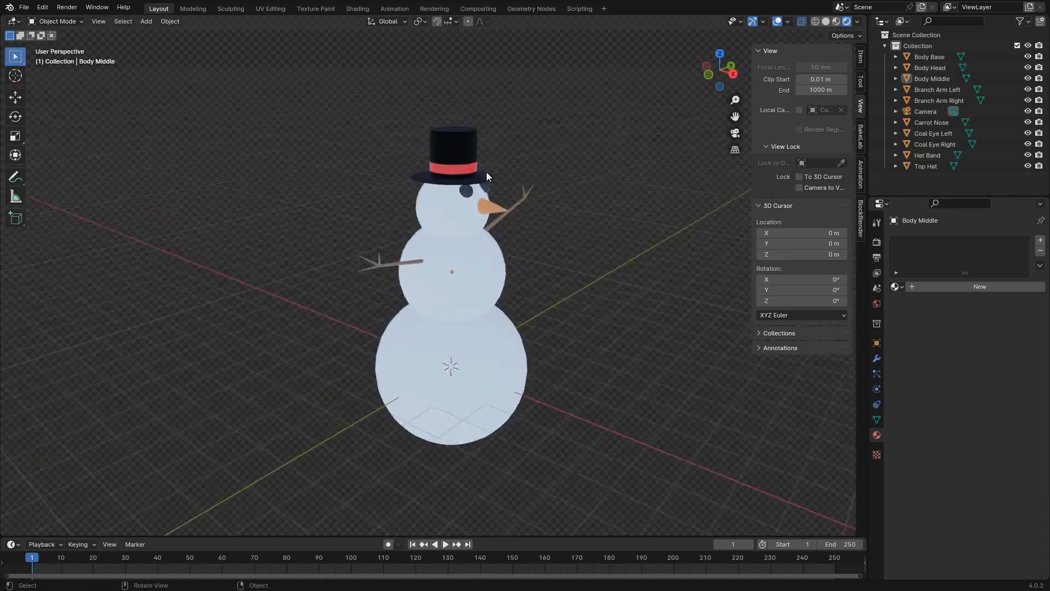
scroll(487, 172, up, 5)
middle_drag(494, 133, 423, 166)
scroll(473, 141, down, 1)
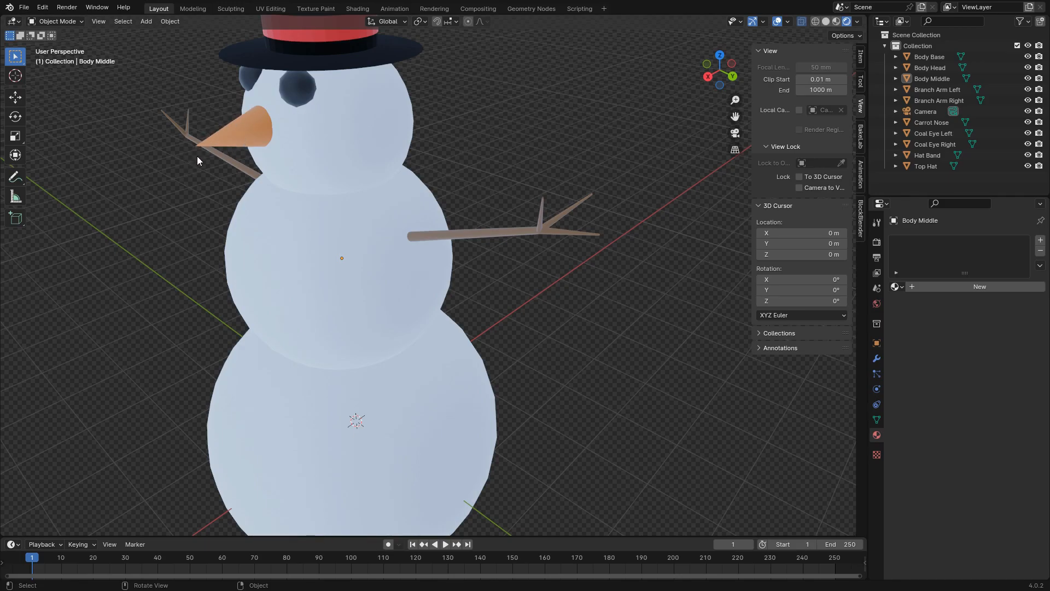
middle_drag(381, 204, 416, 213)
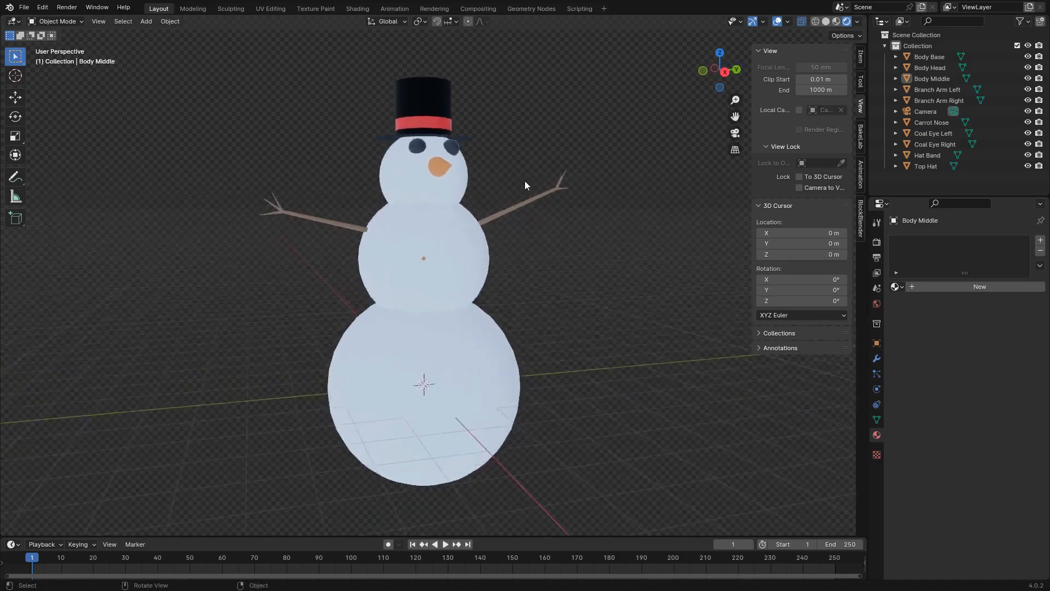
key(KP_0)
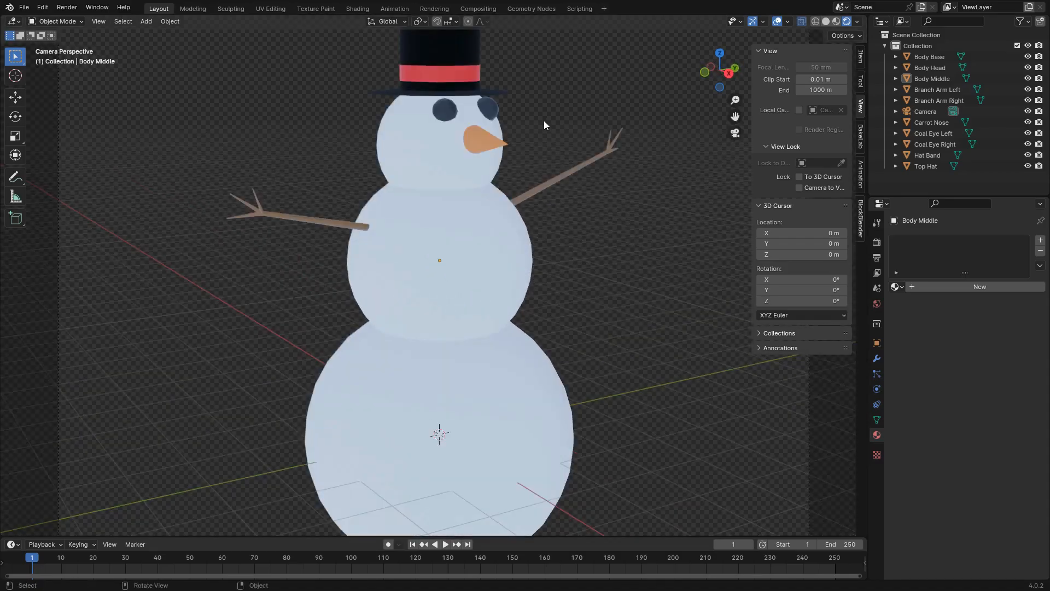
scroll(547, 159, down, 3)
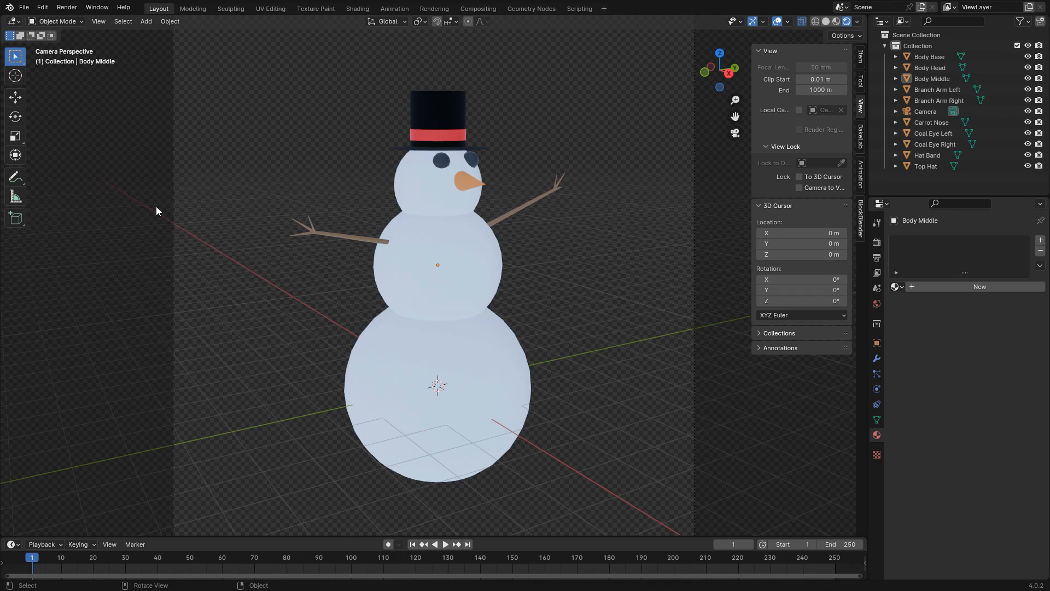
scroll(156, 208, down, 5)
middle_drag(163, 205, 320, 244)
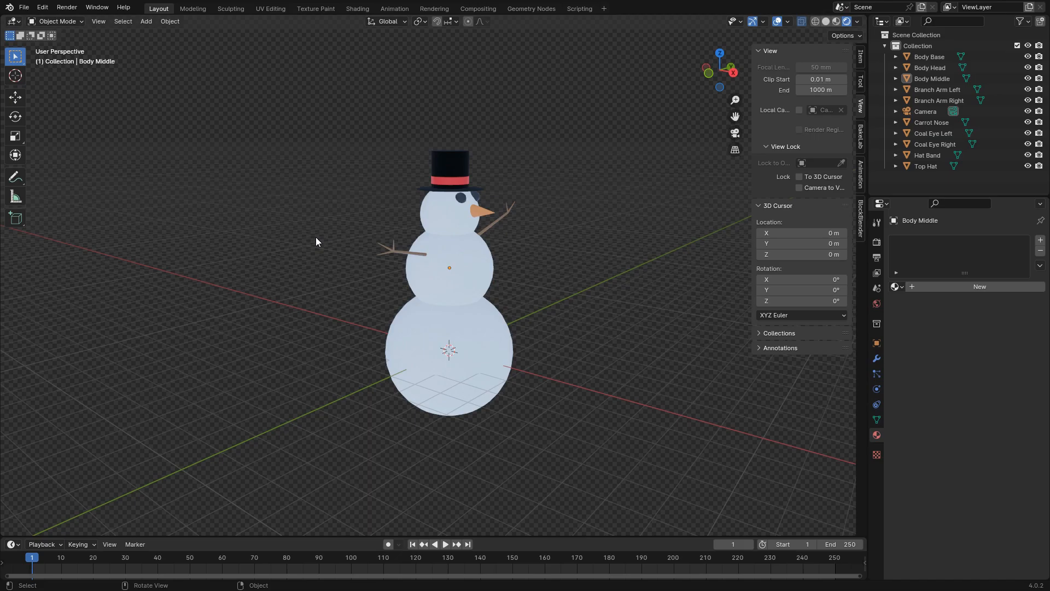
middle_drag(669, 188, 540, 233)
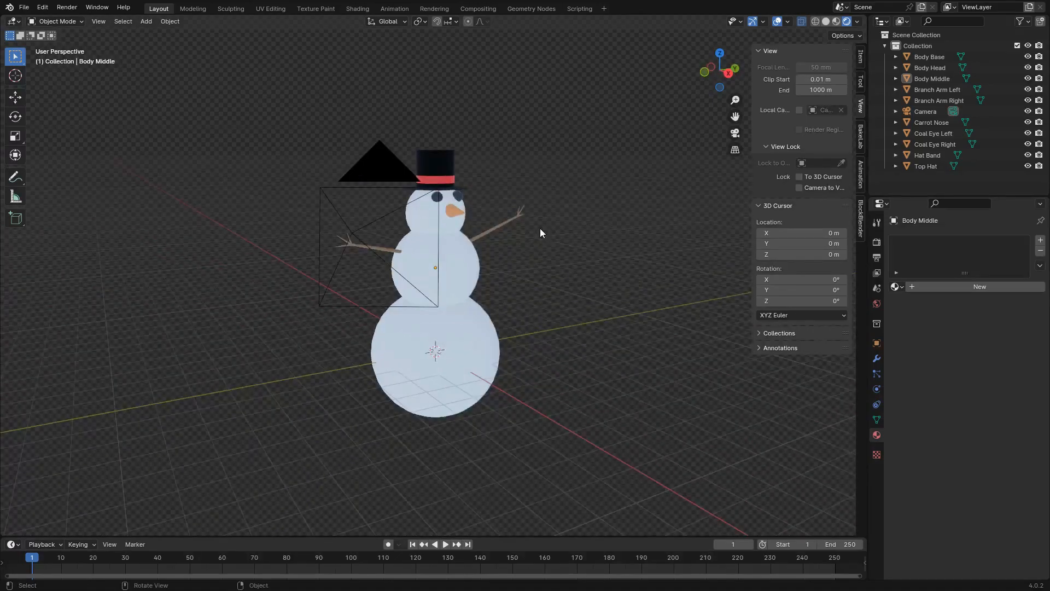